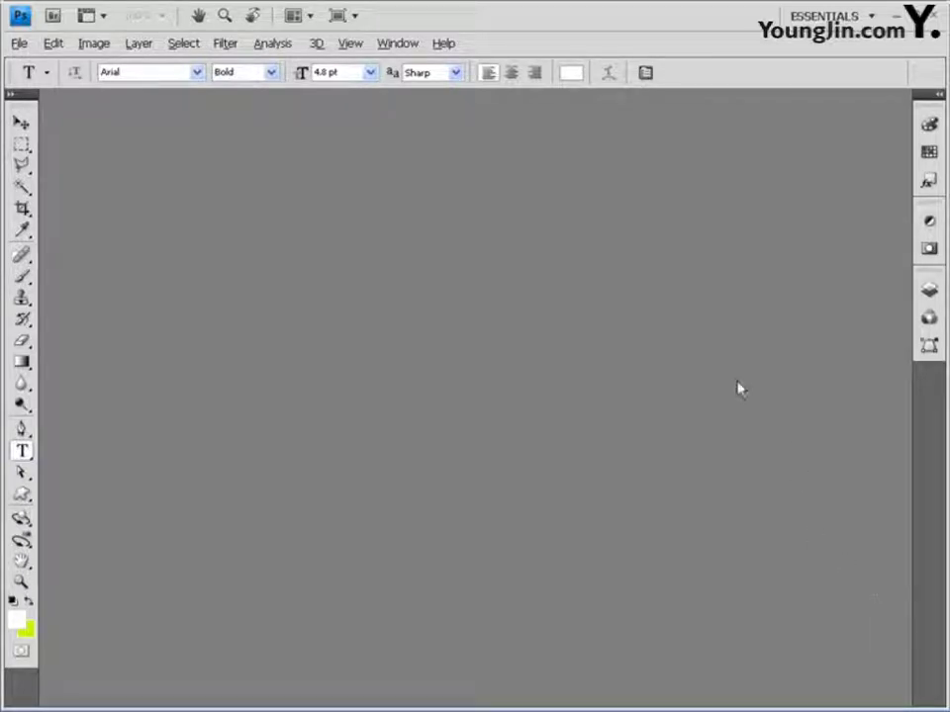
Step: Create a new 600 x 400 pixel document at 72 pixels/inch in RGB Color with a white background, and reposition its window
click(19, 44)
click(40, 62)
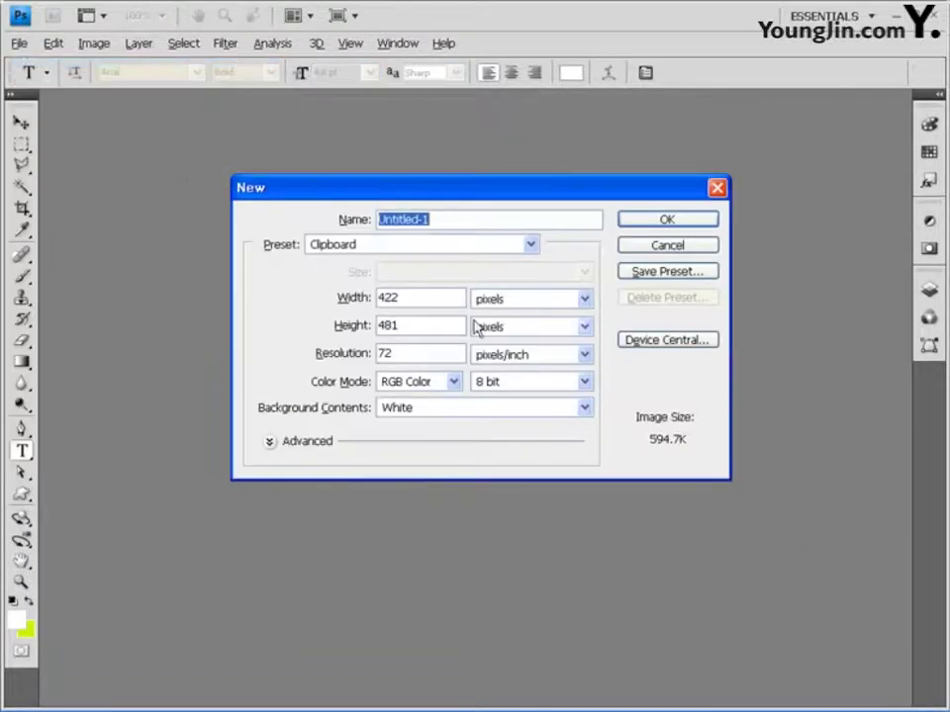
double_click(414, 297)
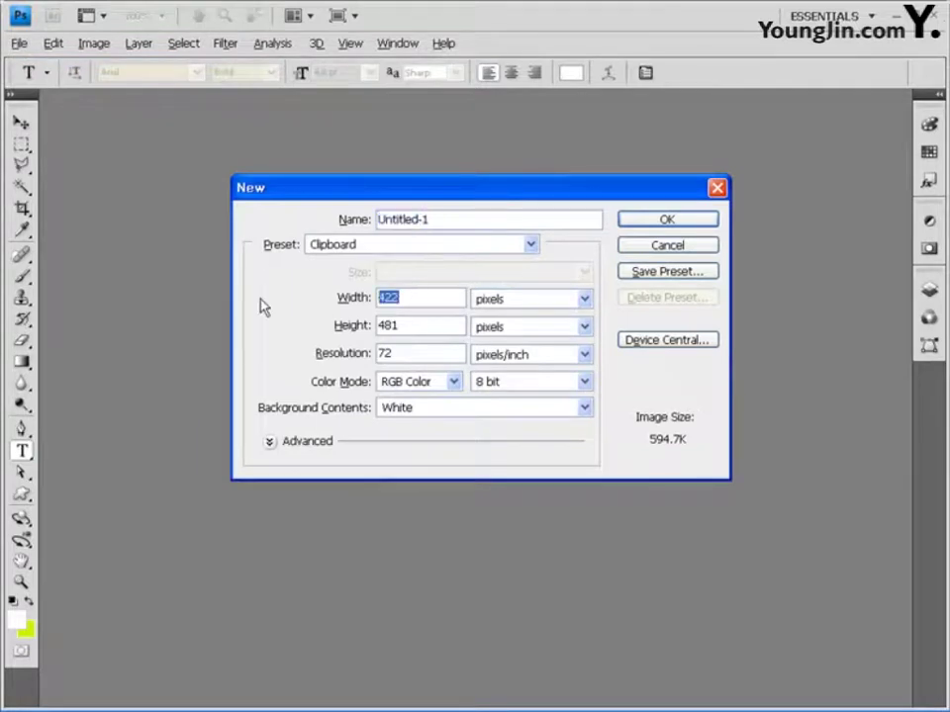
text(600)
key(Tab)
key(Tab)
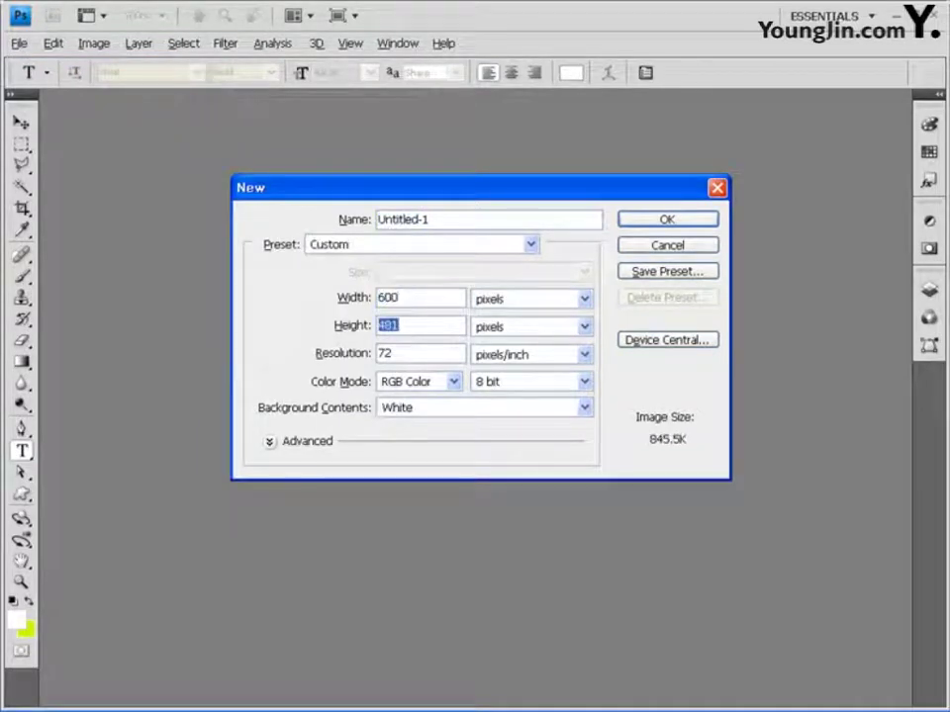
text(400)
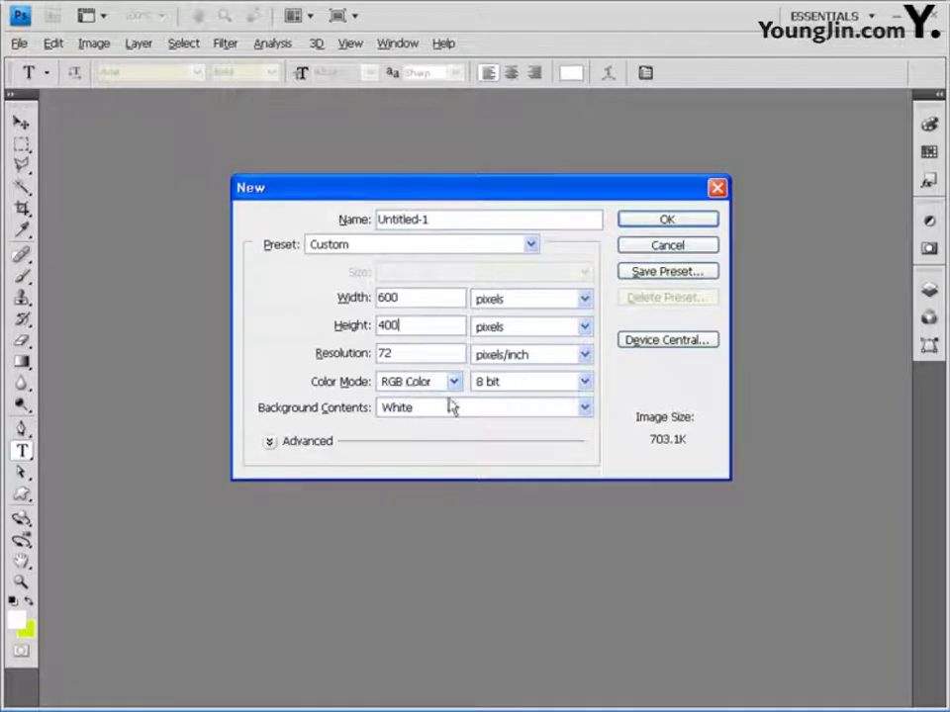
click(689, 223)
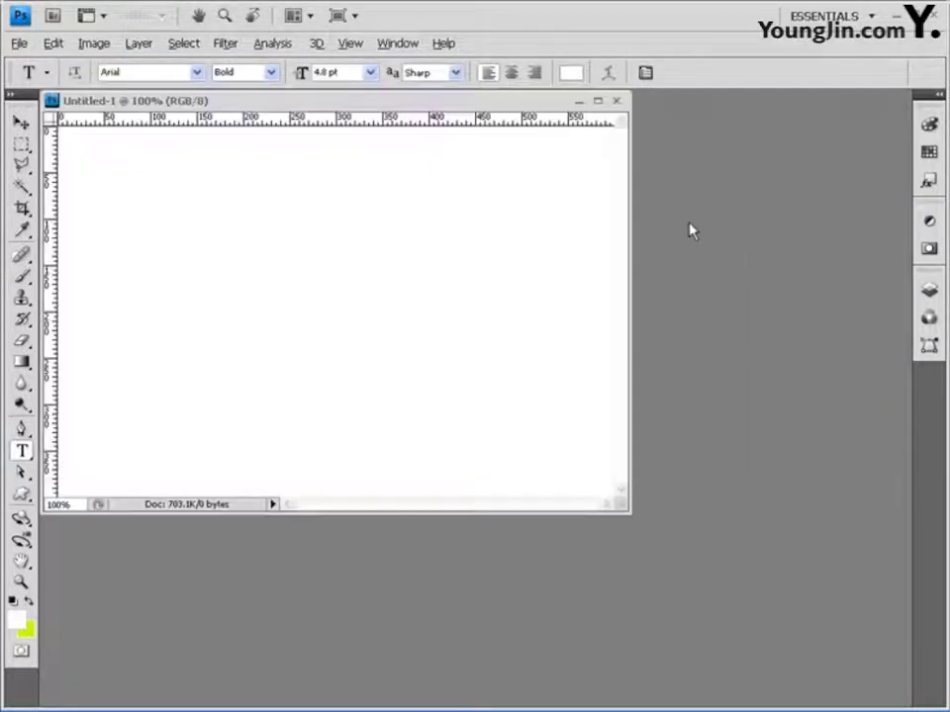
drag(323, 99, 362, 132)
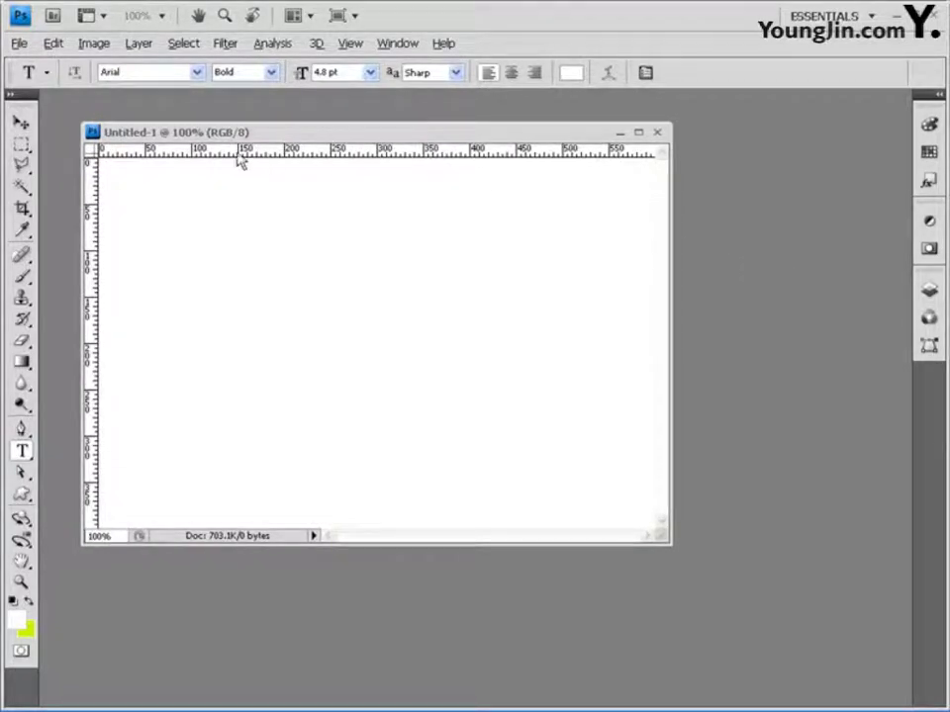
Step: Place horizontal guides at 100, 200 and 300 px and vertical guides at 100, 200, 300, 400 and 500 px
drag(239, 161, 237, 251)
drag(223, 166, 219, 343)
drag(229, 163, 221, 436)
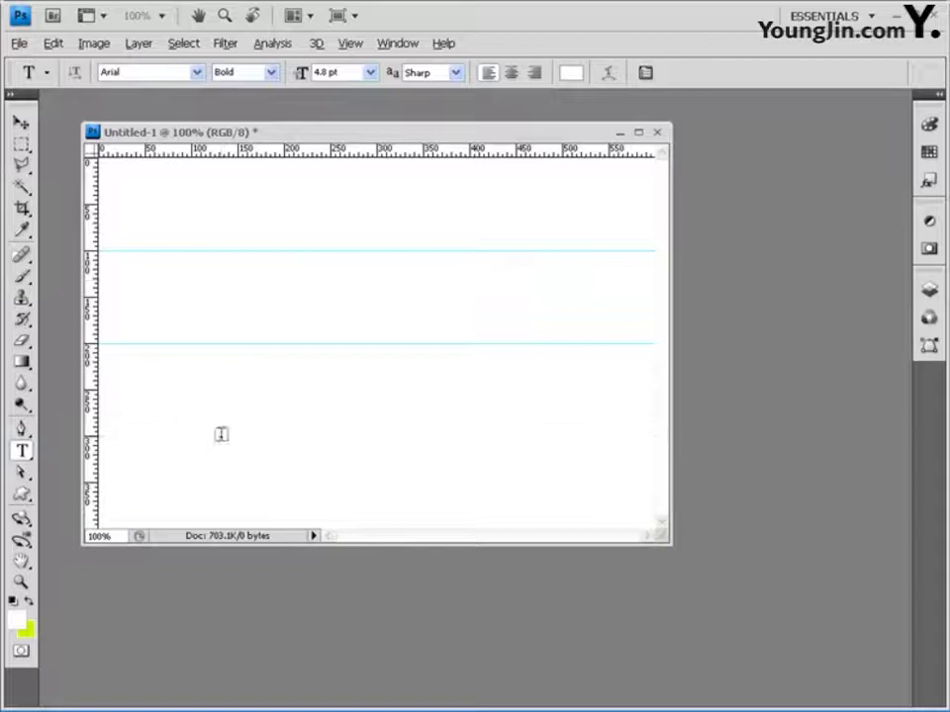
drag(97, 276, 377, 268)
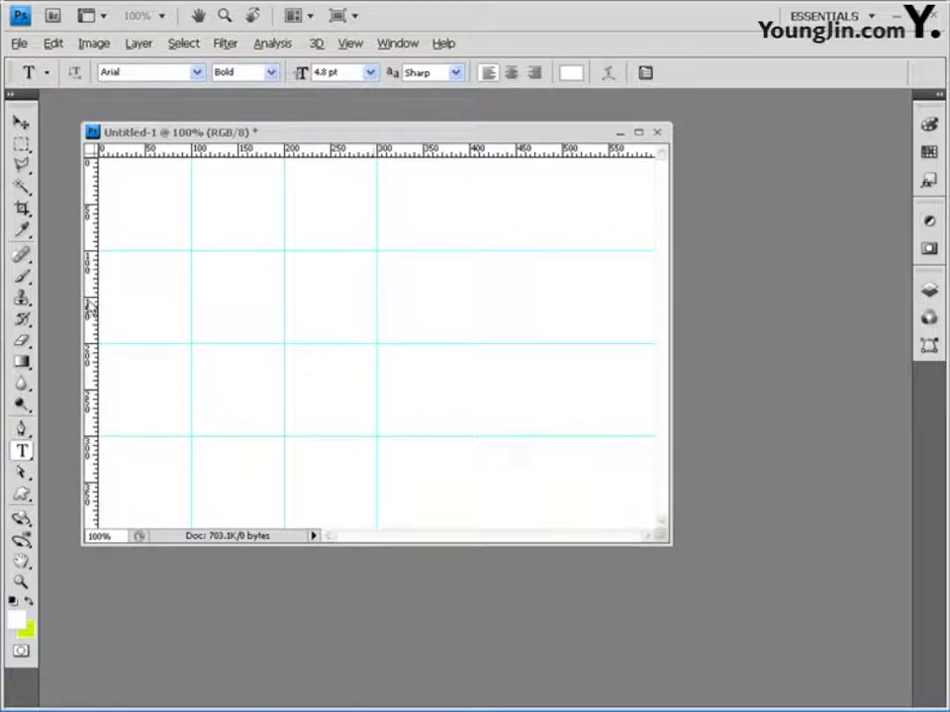
drag(96, 307, 471, 297)
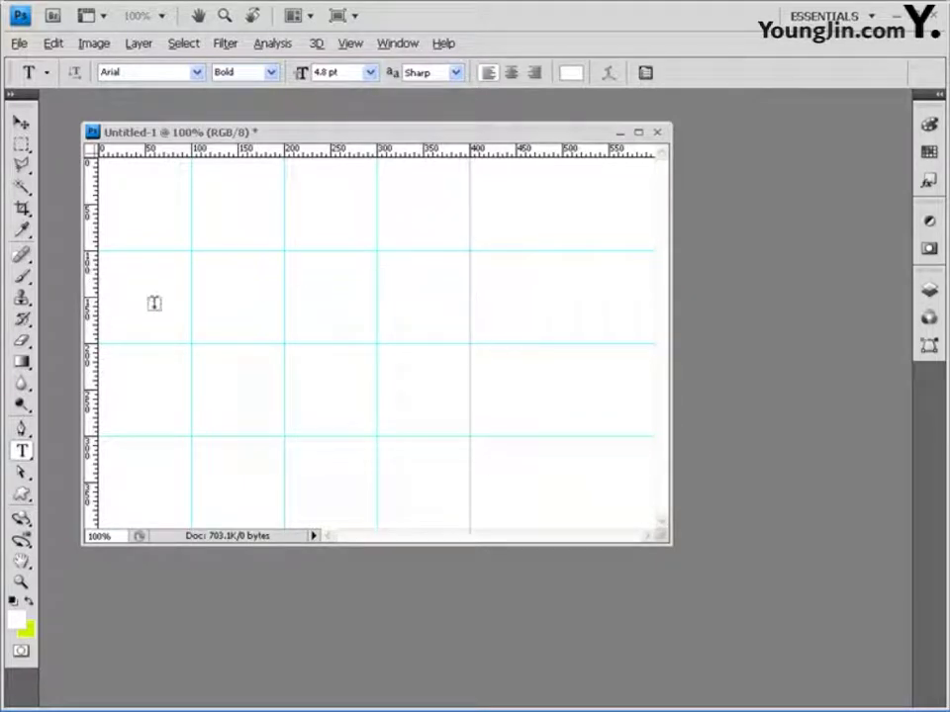
drag(95, 302, 562, 294)
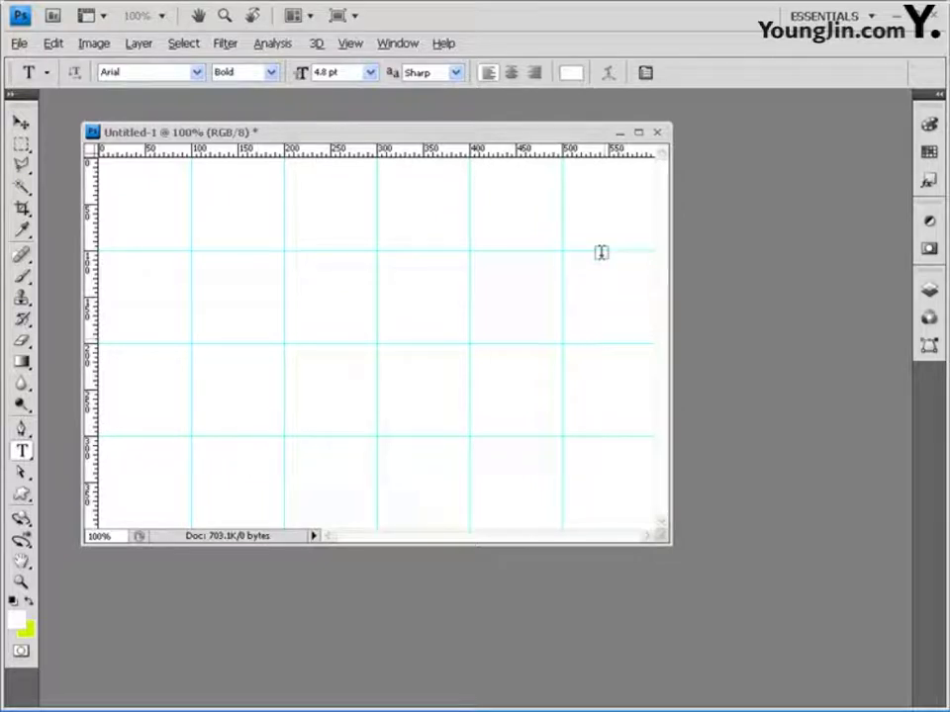
Step: Save the document to the desktop in Photoshop format, named with the registration number, the full name and the suffix -4
click(19, 44)
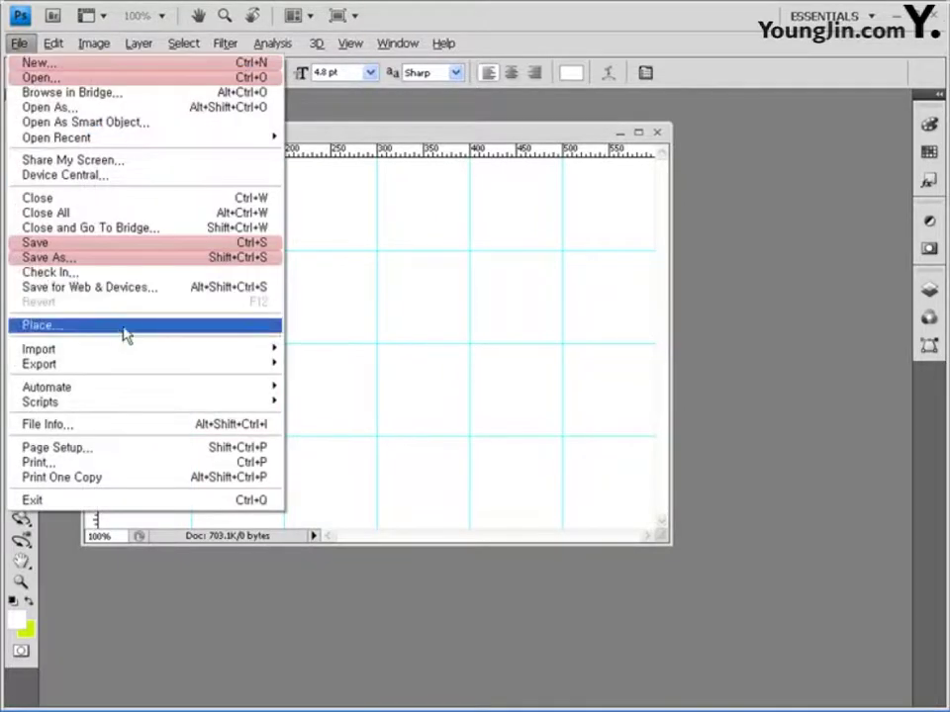
click(176, 260)
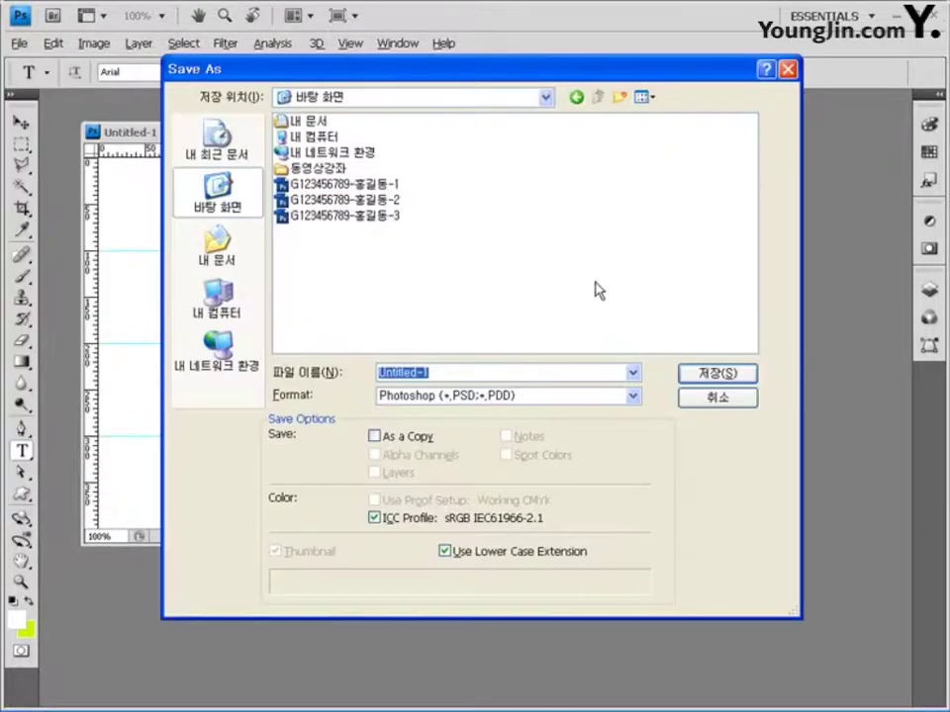
click(348, 216)
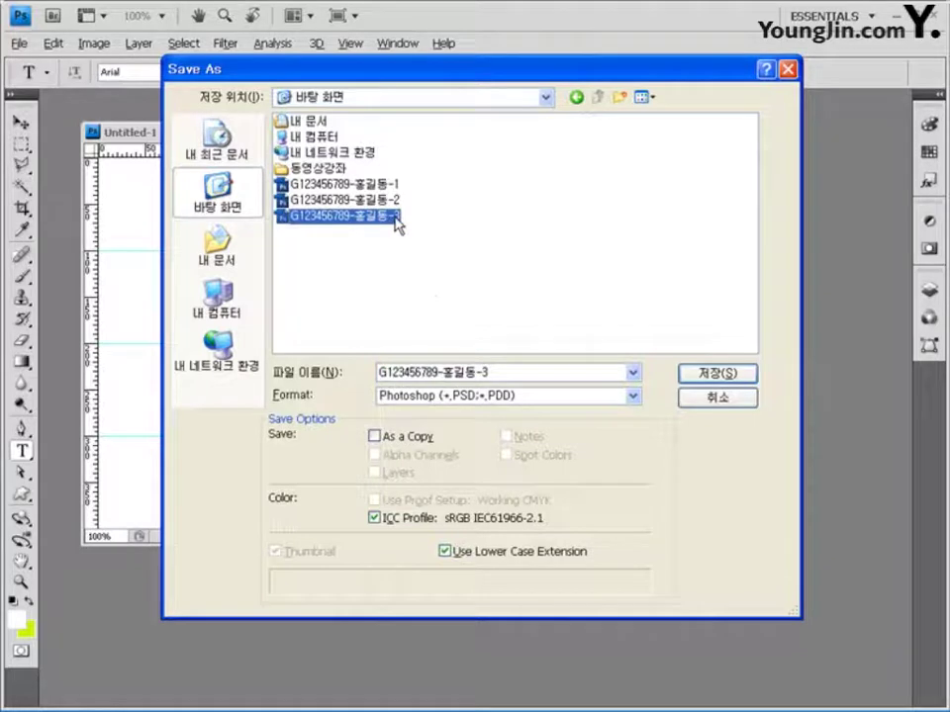
double_click(479, 367)
click(479, 367)
key(BackSpace)
text(4)
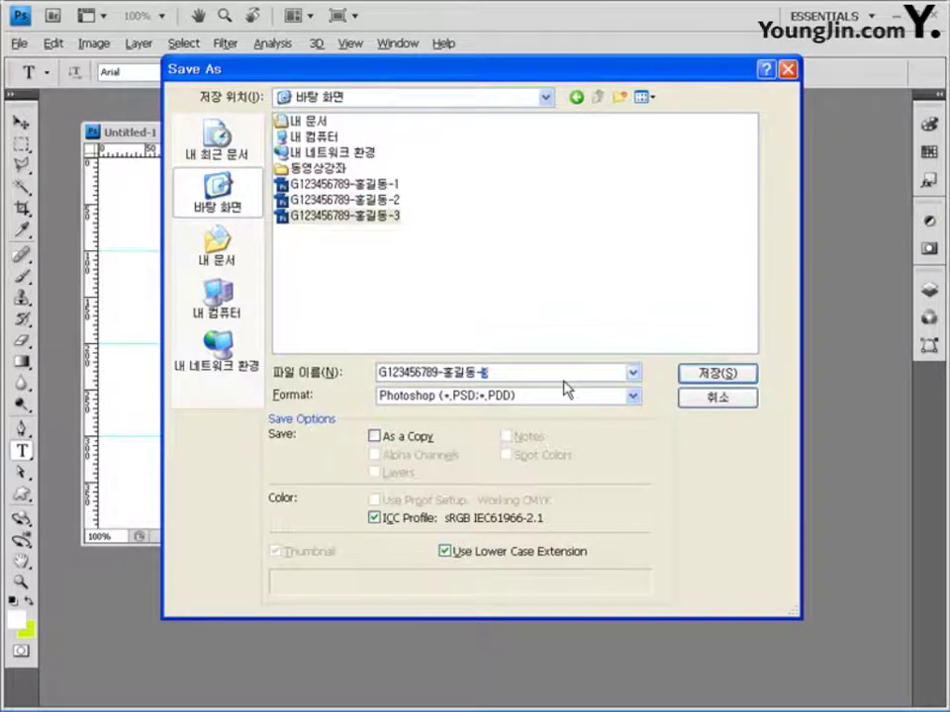
click(728, 376)
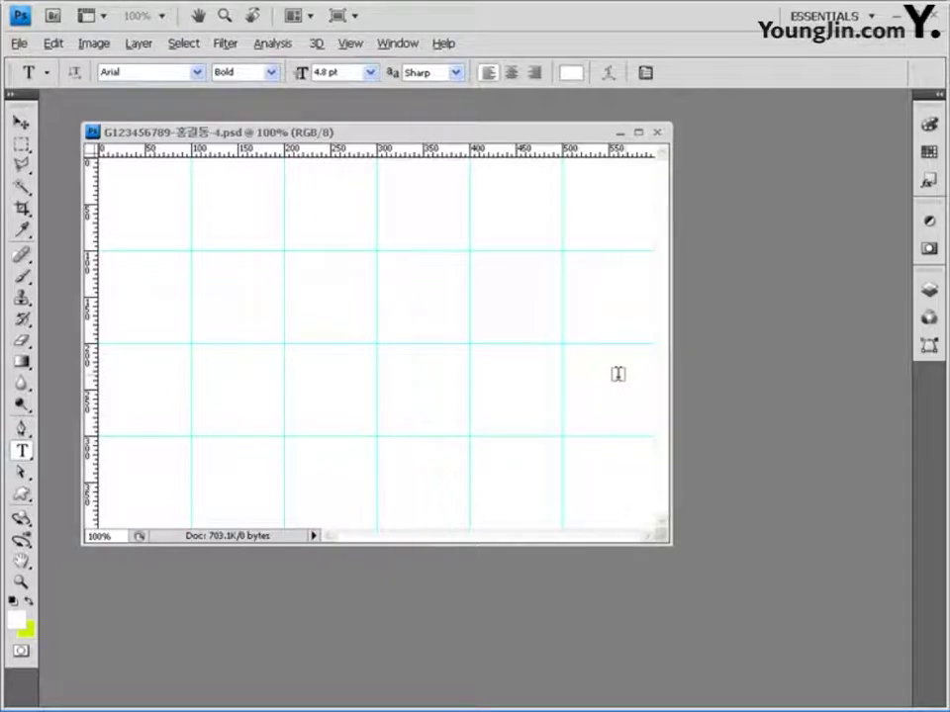
Step: Set the foreground colour to #99ccff and fill the background layer with it
click(18, 619)
click(518, 575)
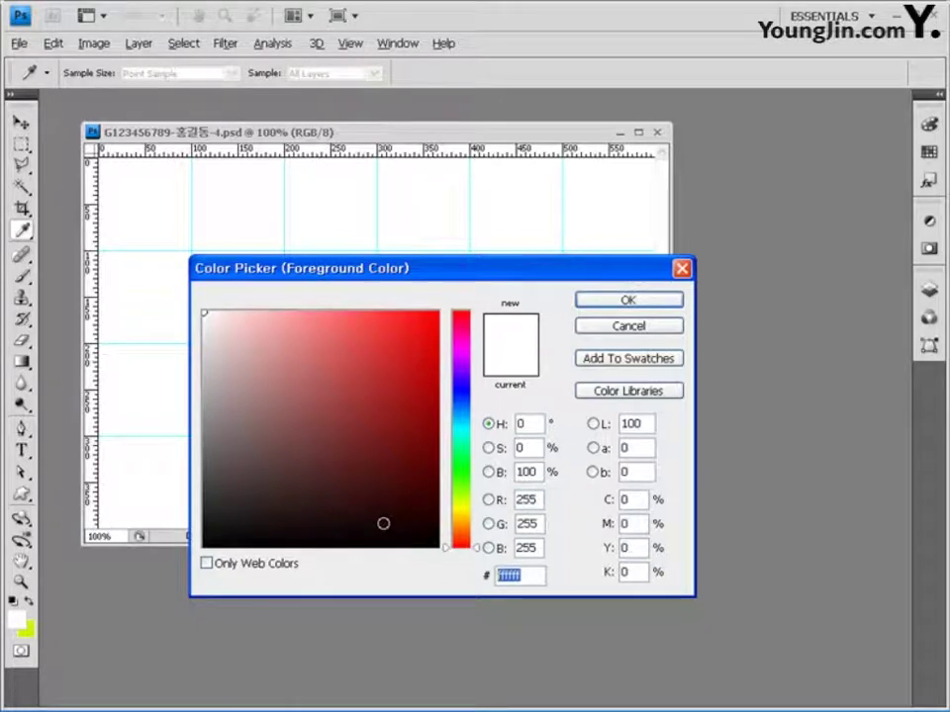
text(99ccff)
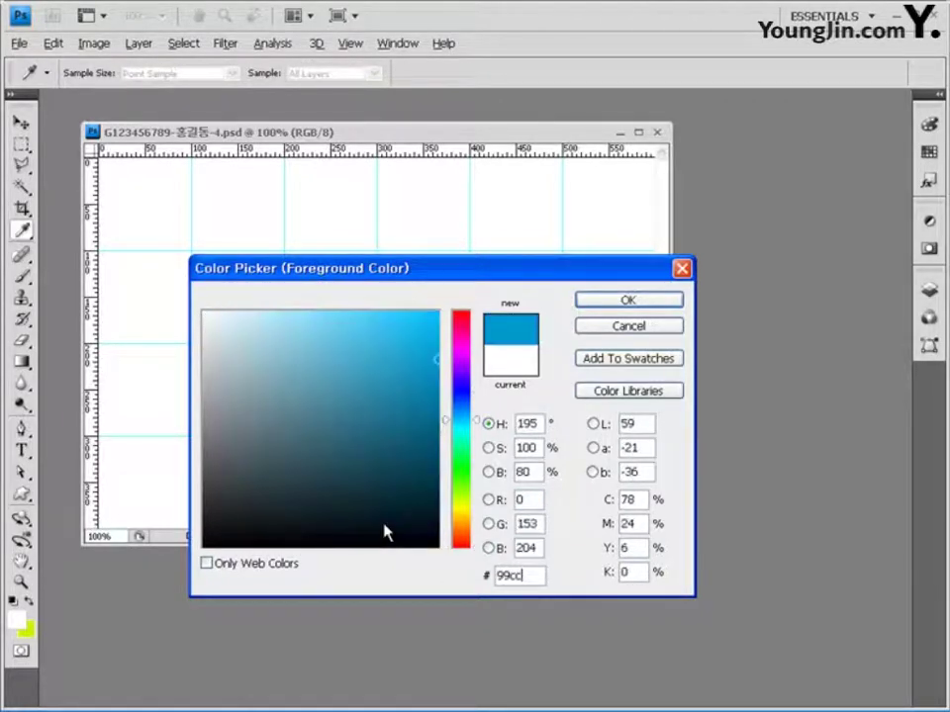
click(627, 300)
key(t)
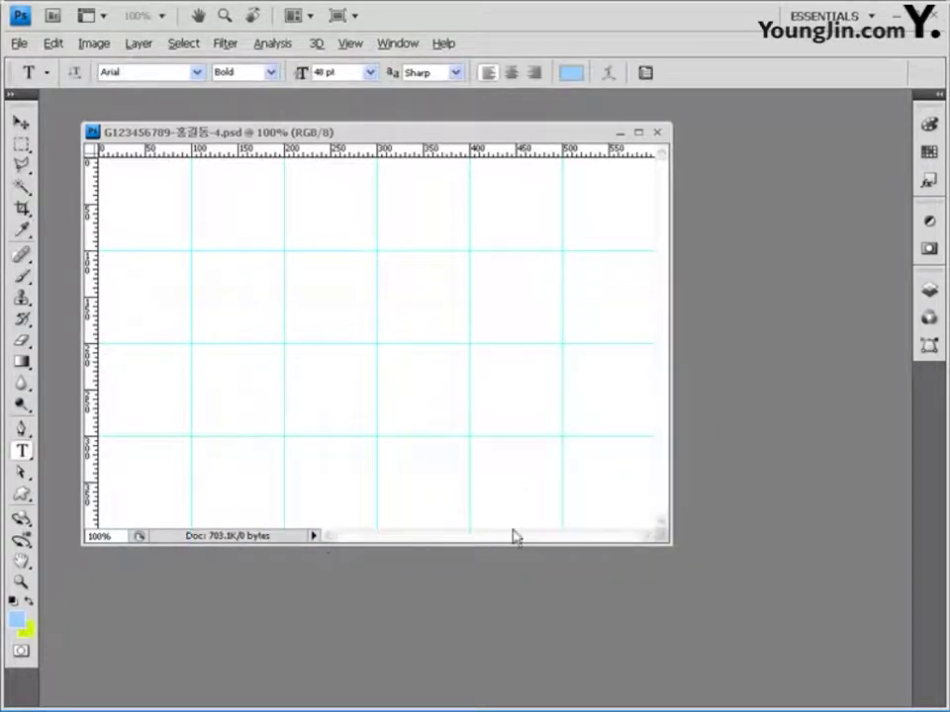
key(alt+BackSpace)
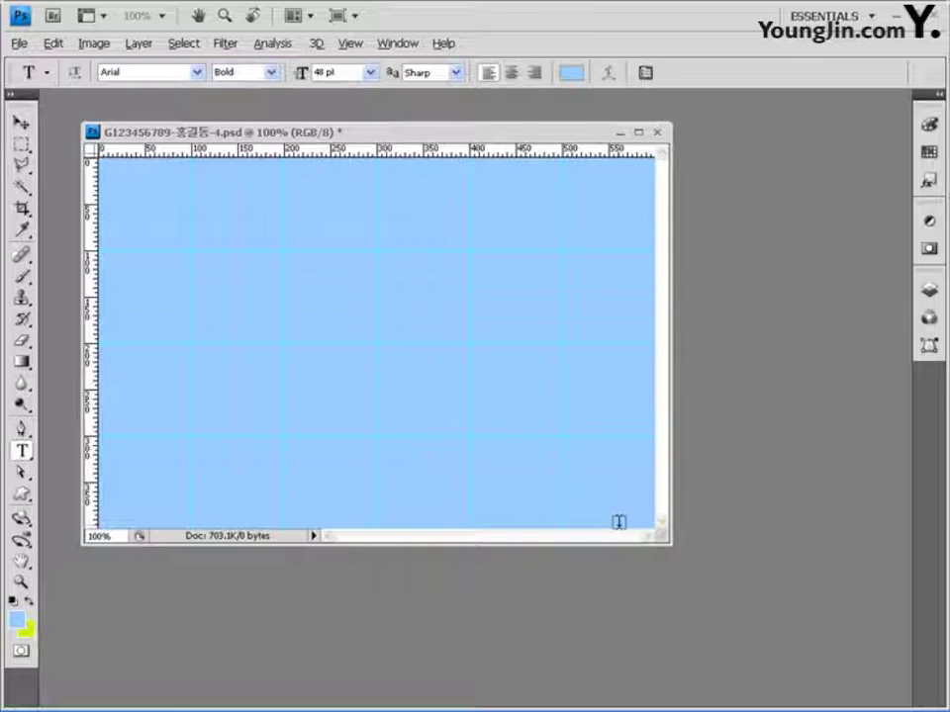
Step: Open the photo 2급-9.jpg from the image folder inside GTQ
double_click(781, 325)
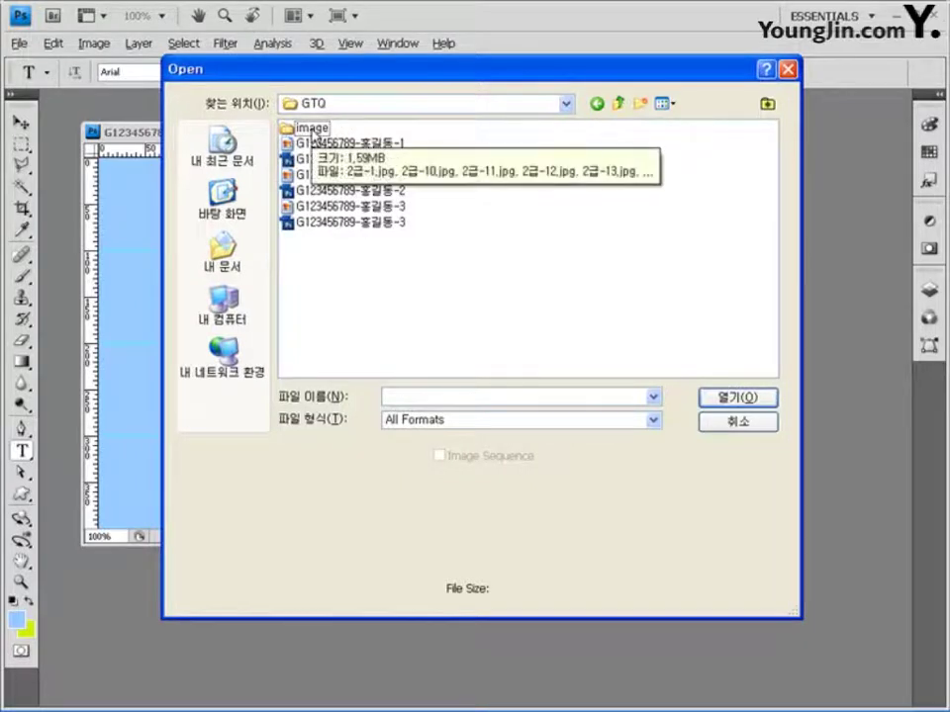
double_click(313, 129)
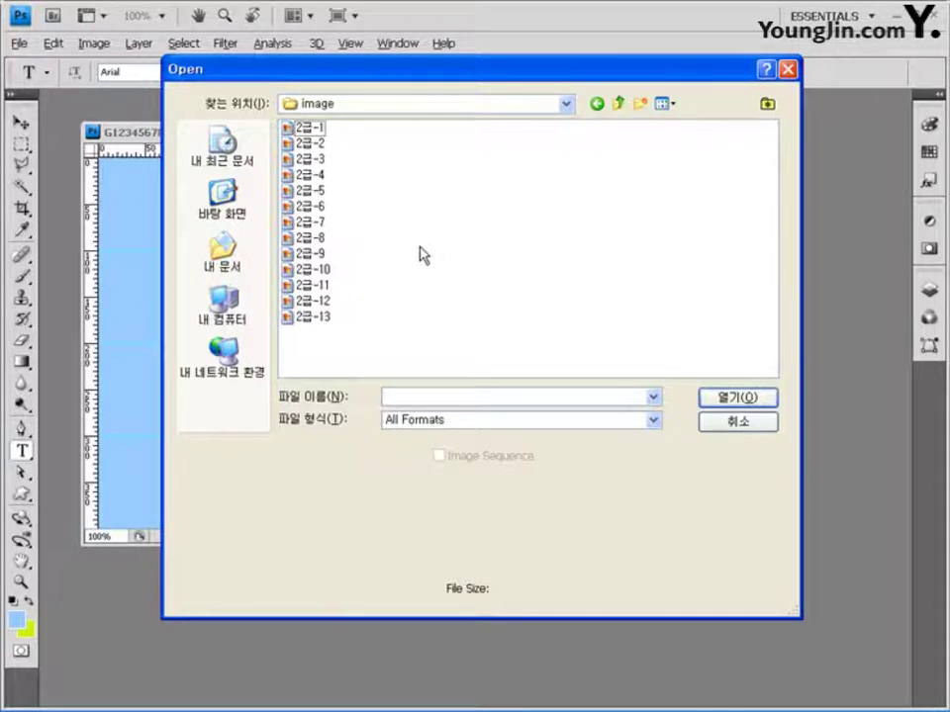
click(304, 254)
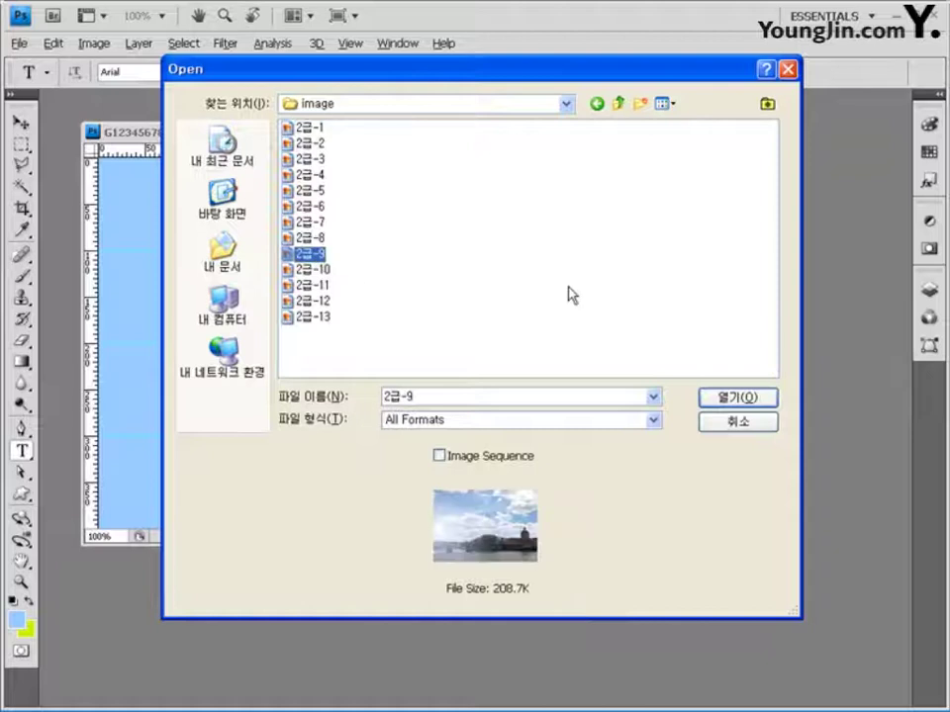
click(740, 399)
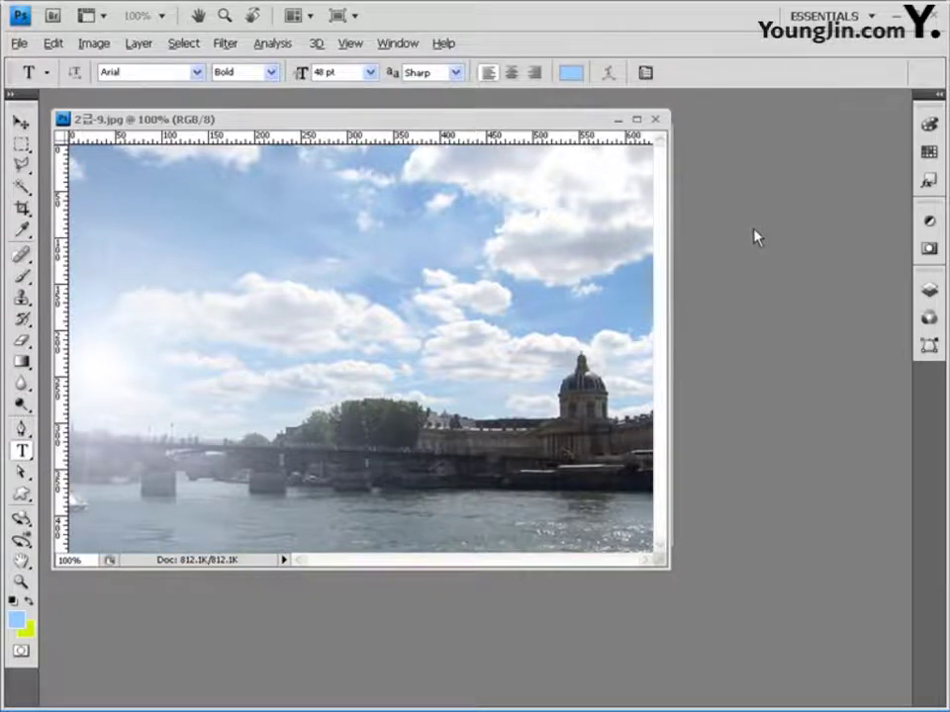
Step: Copy the whole river photo, minimise its window and paste it into the 600 x 400 document as a new layer
key(ctrl+a)
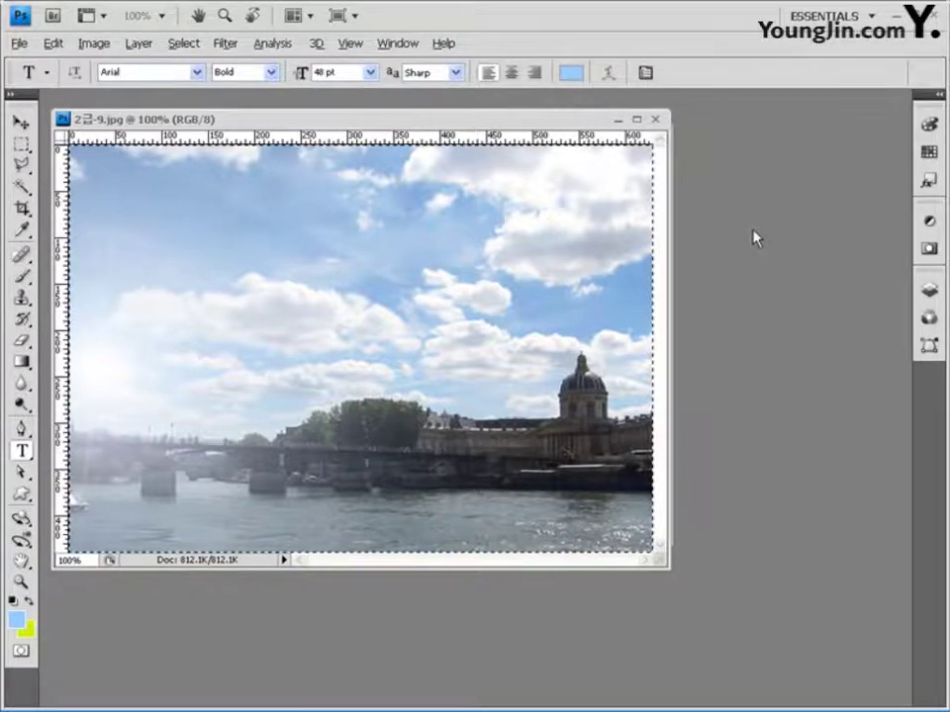
click(618, 119)
key(ctrl+v)
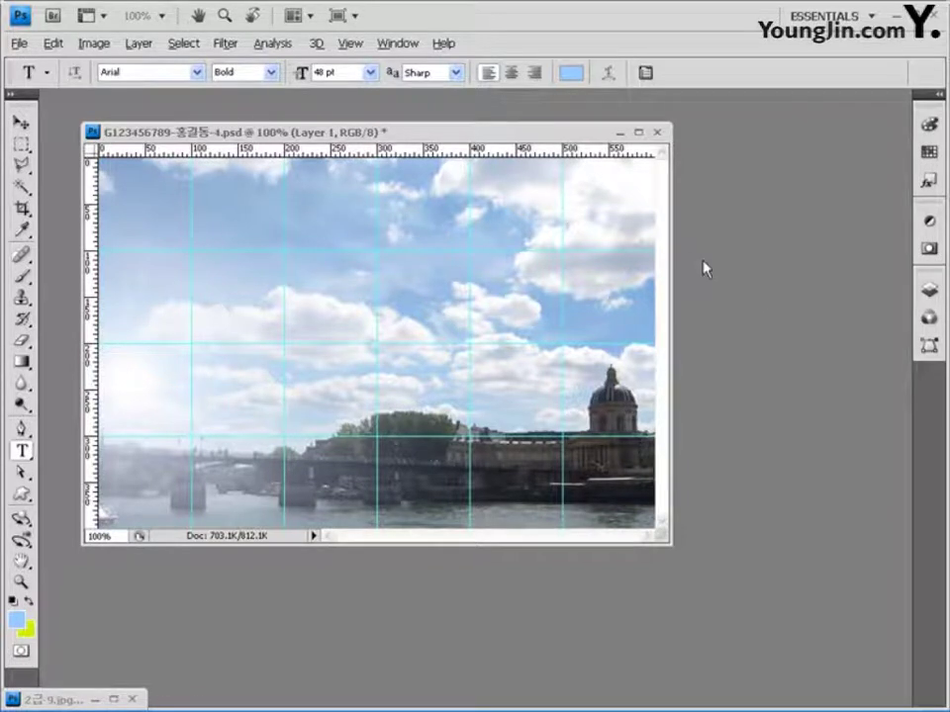
Step: Apply the Rough Pastels filter to the pasted photo with stroke length 6, stroke detail 4, Canvas texture, 100% scaling and relief 20
click(225, 43)
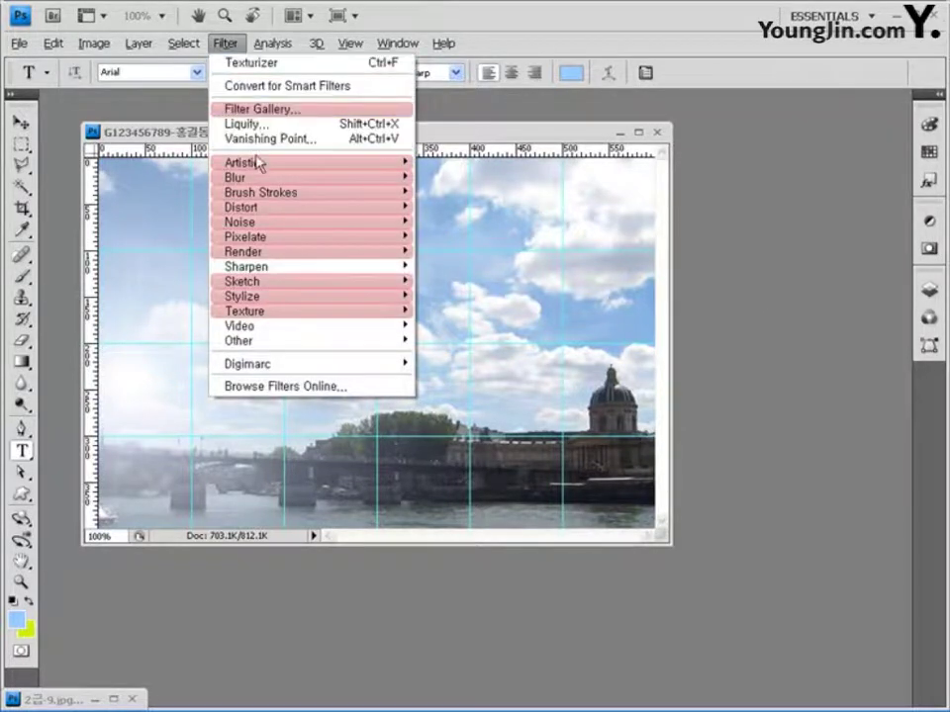
mouse_move(259, 164)
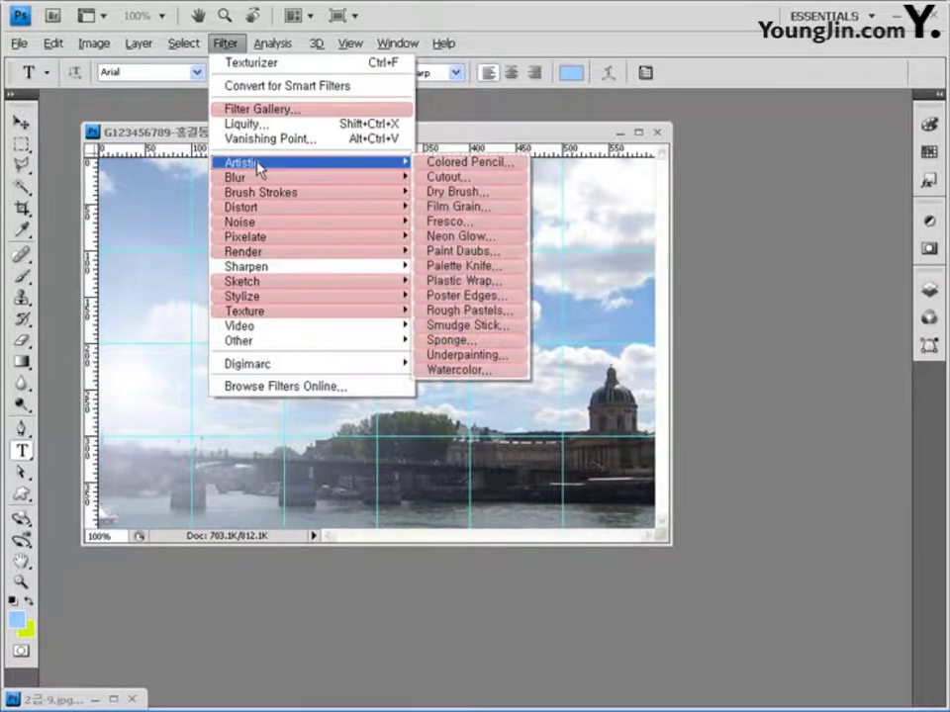
click(485, 311)
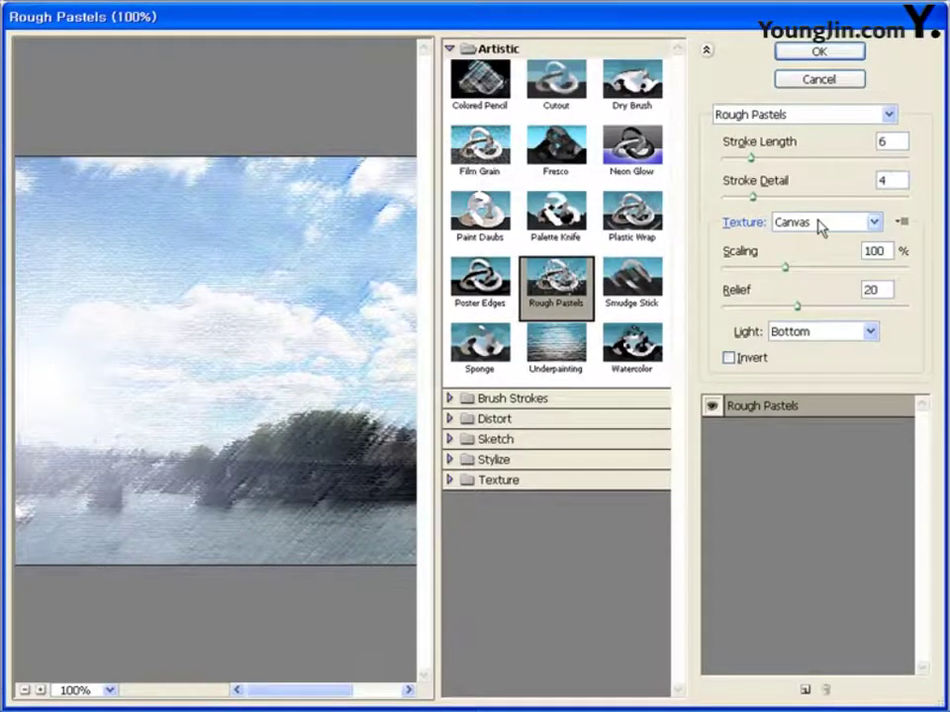
click(811, 55)
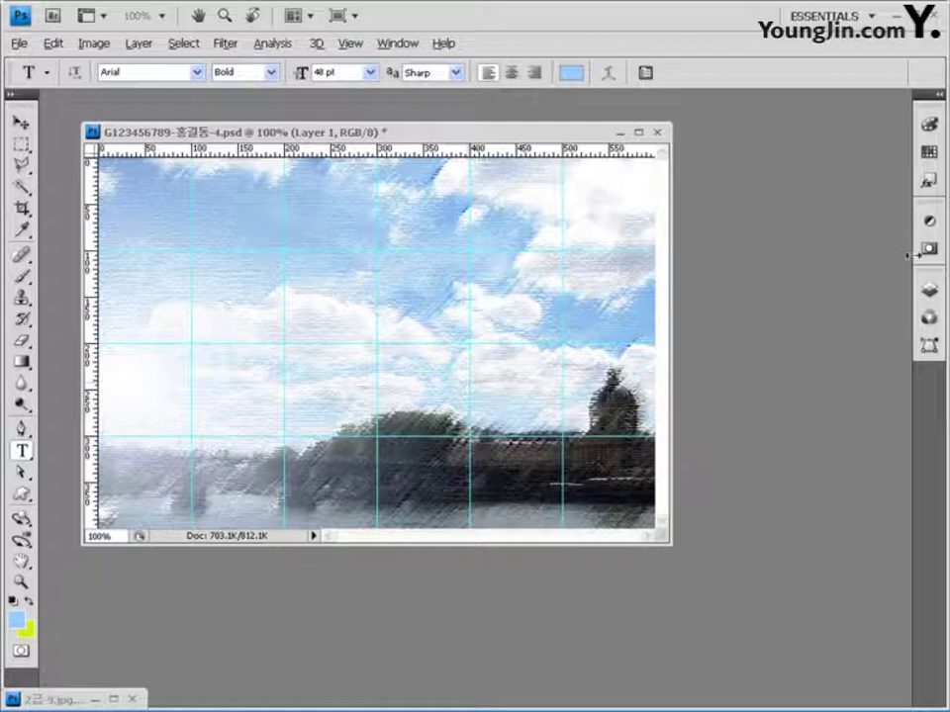
Step: Add a layer mask to Layer 1 and draw a linear black-to-white gradient on it from the photo's lower right towards its upper middle
click(929, 289)
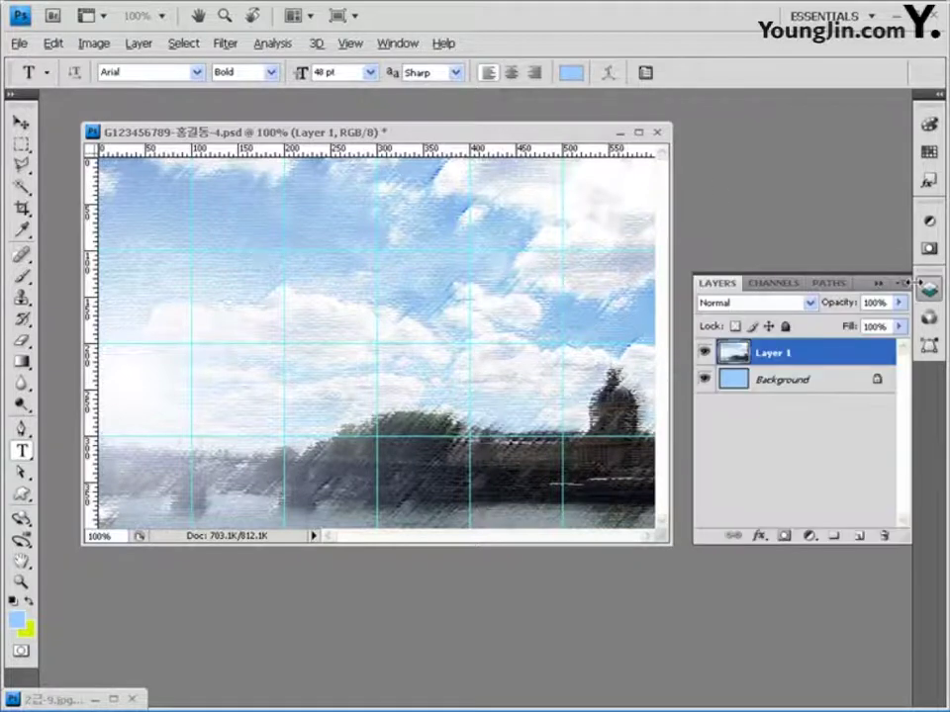
click(782, 537)
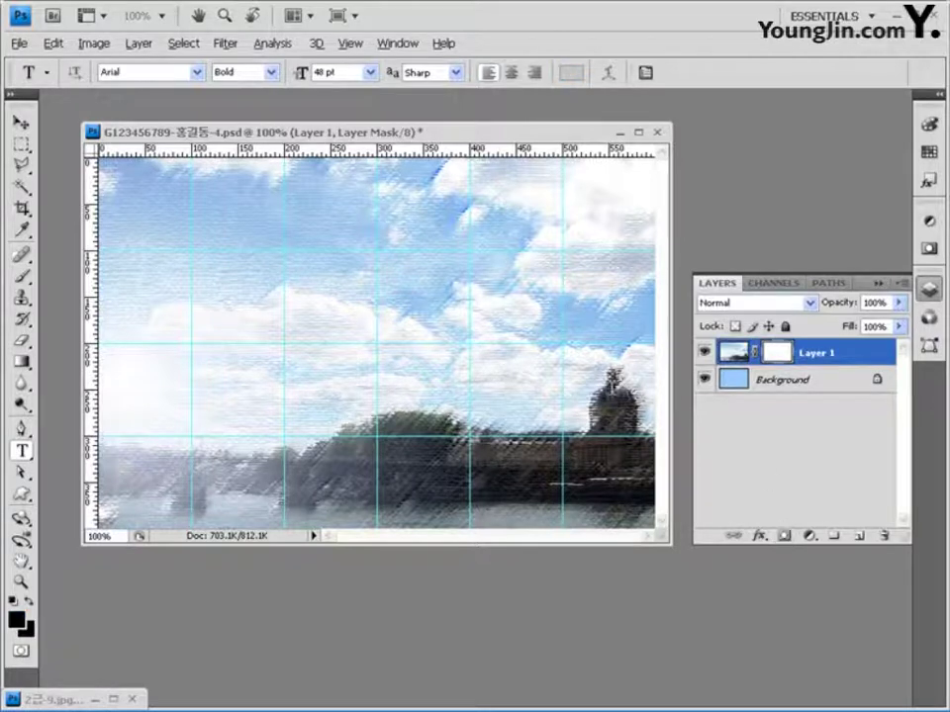
click(22, 362)
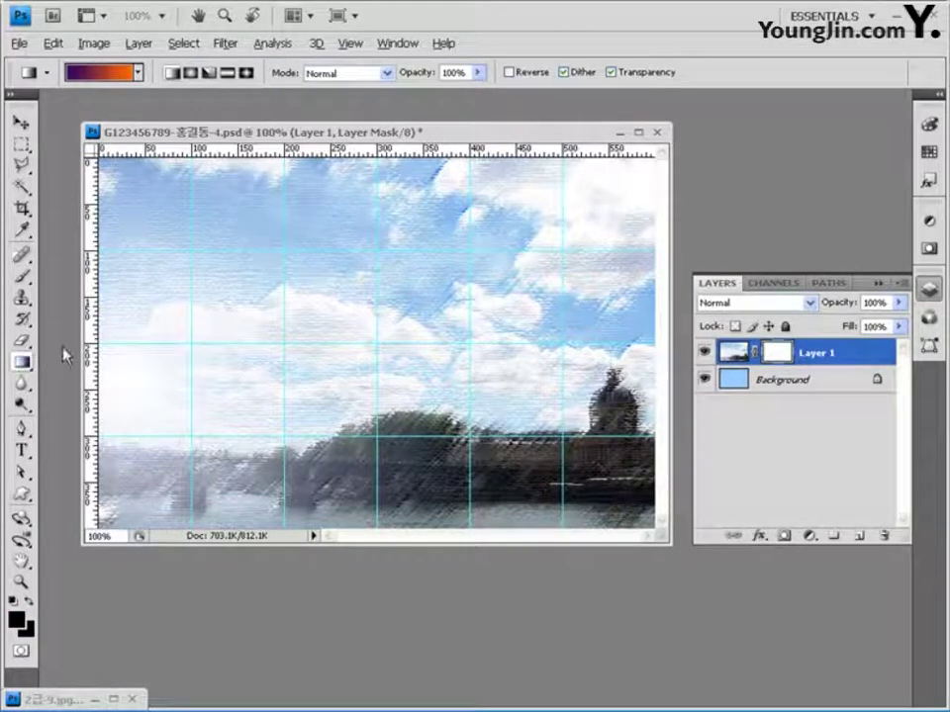
click(138, 72)
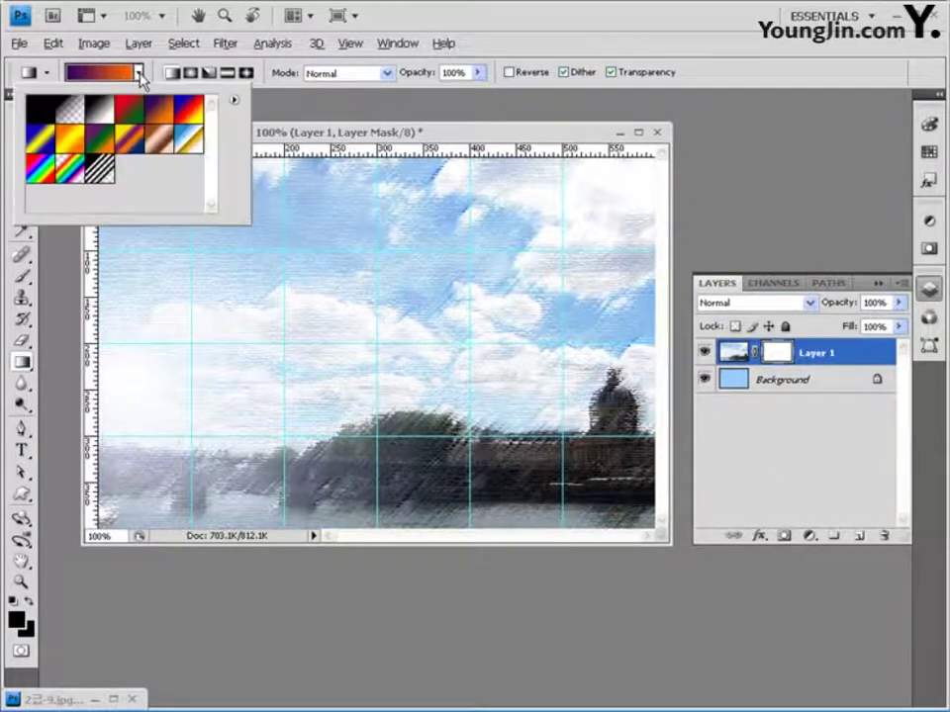
click(97, 109)
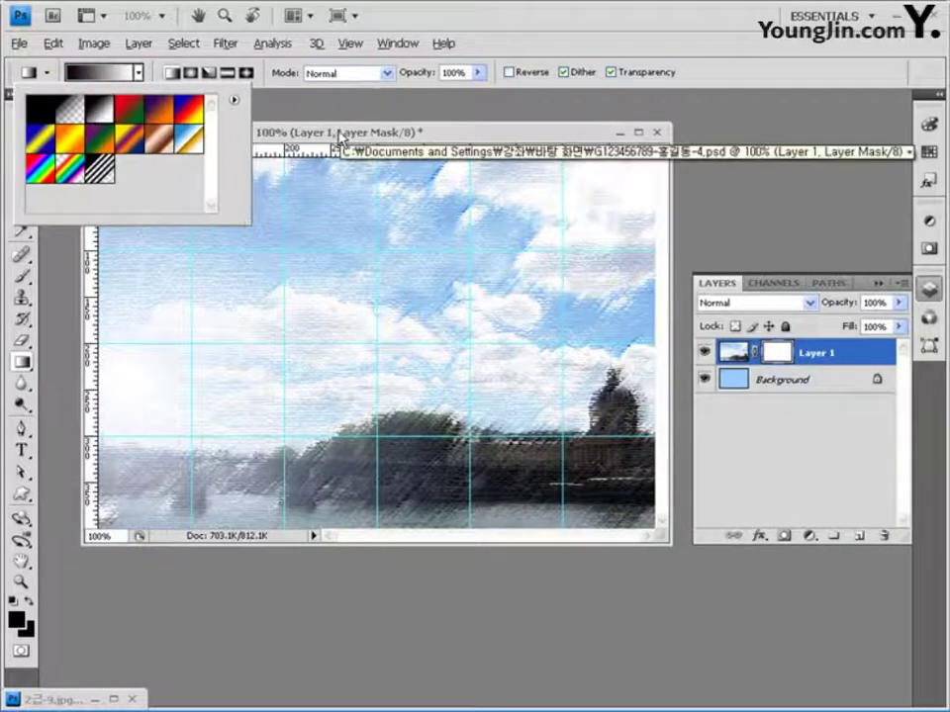
click(557, 33)
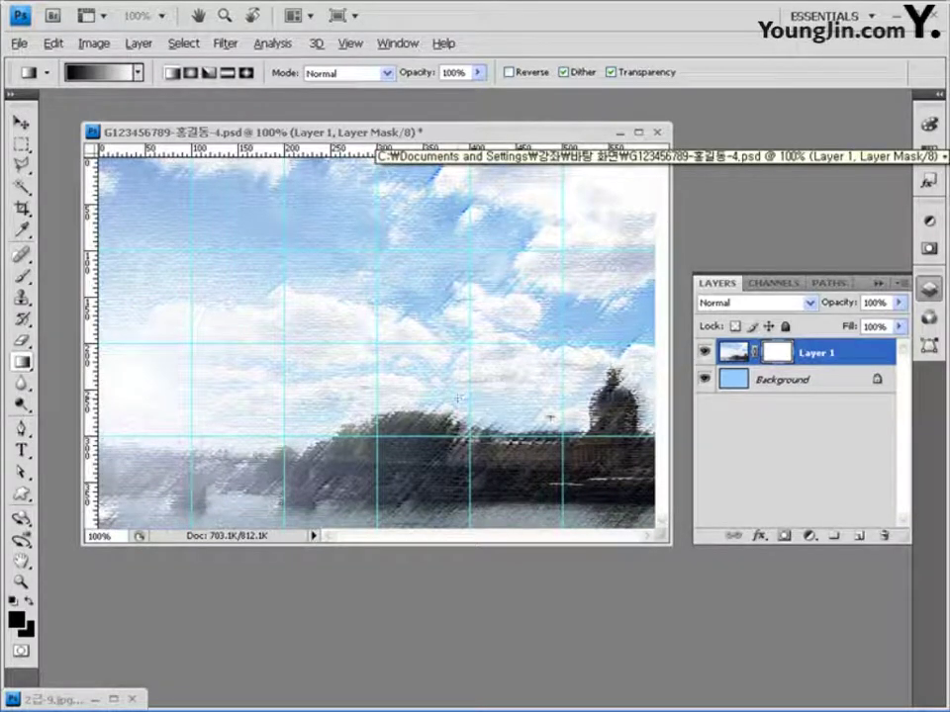
drag(550, 418, 371, 210)
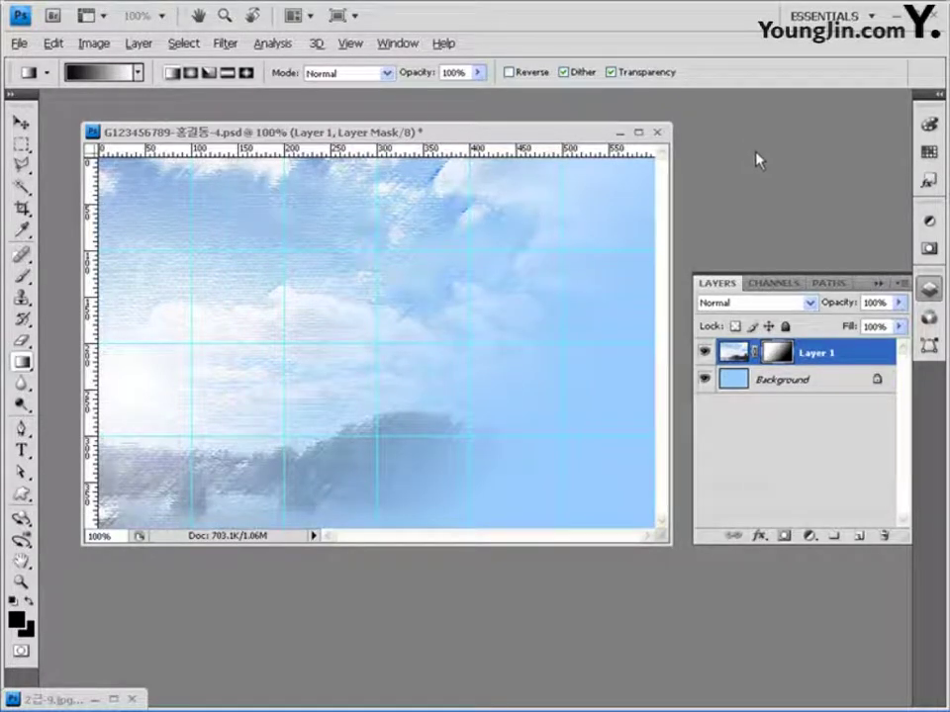
Step: Open the building photo 2급-13.jpg from the image folder
double_click(757, 208)
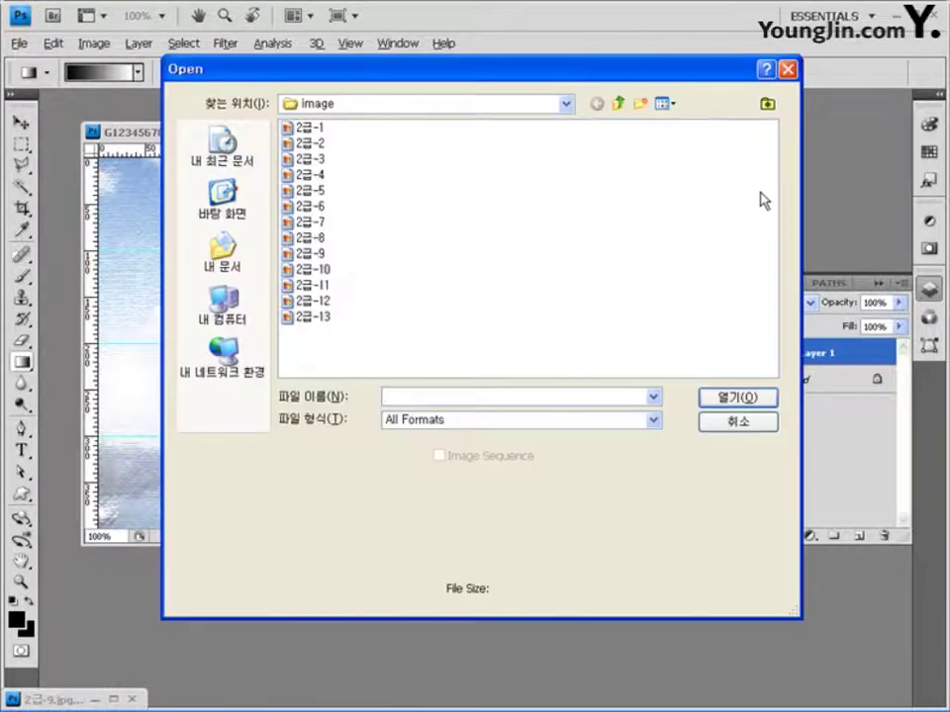
click(318, 318)
click(755, 397)
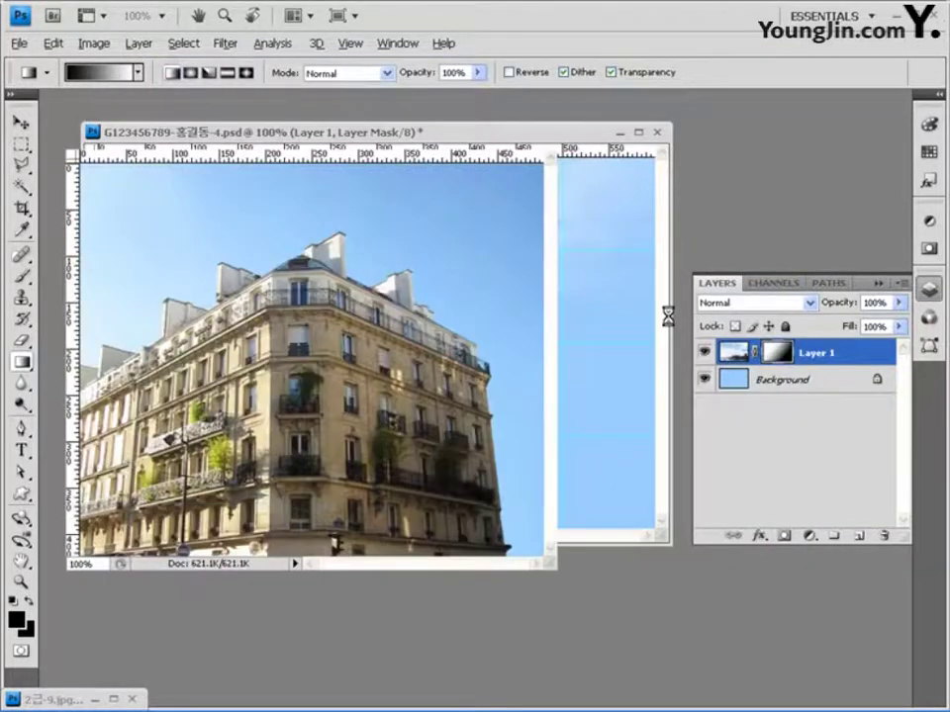
Step: Select all of the sky in 2급-13.jpg with the Magic Wand at tolerance 32 and invert the selection to the building
click(20, 185)
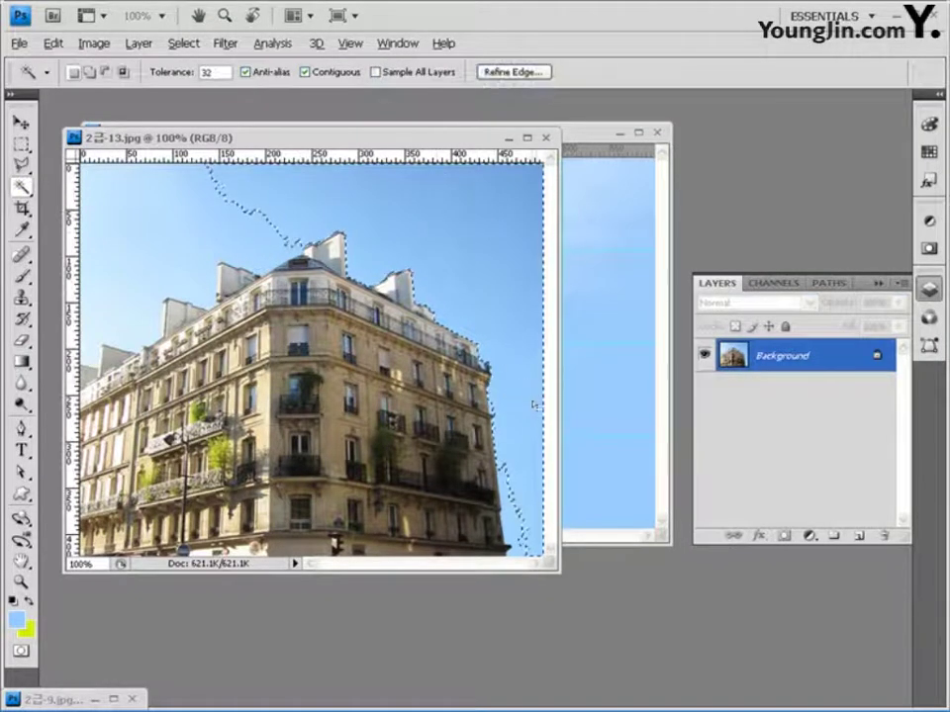
shift+click(96, 302)
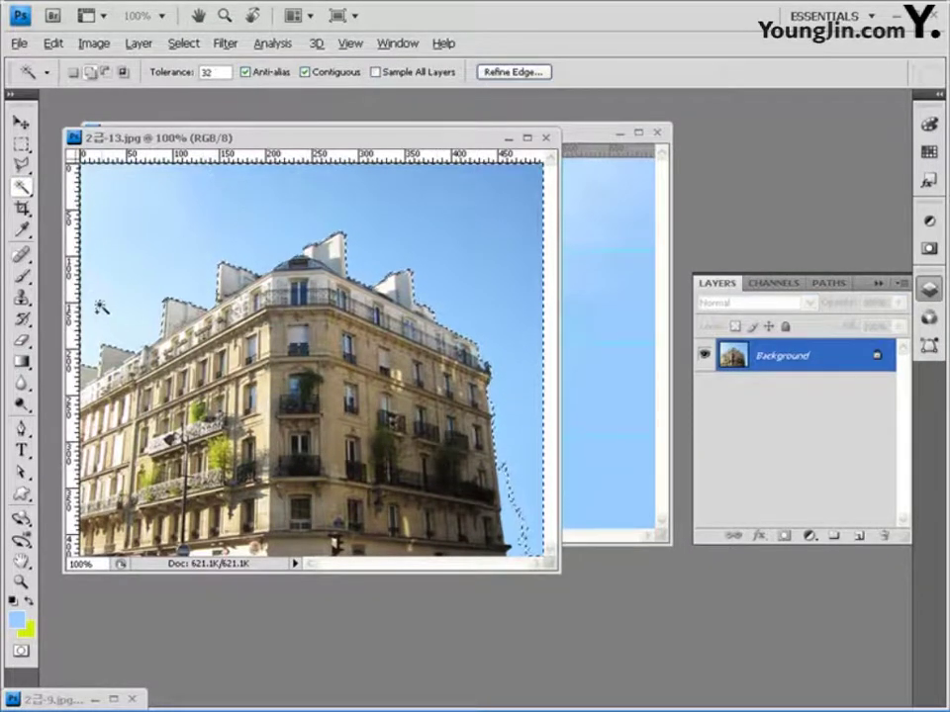
shift+click(516, 515)
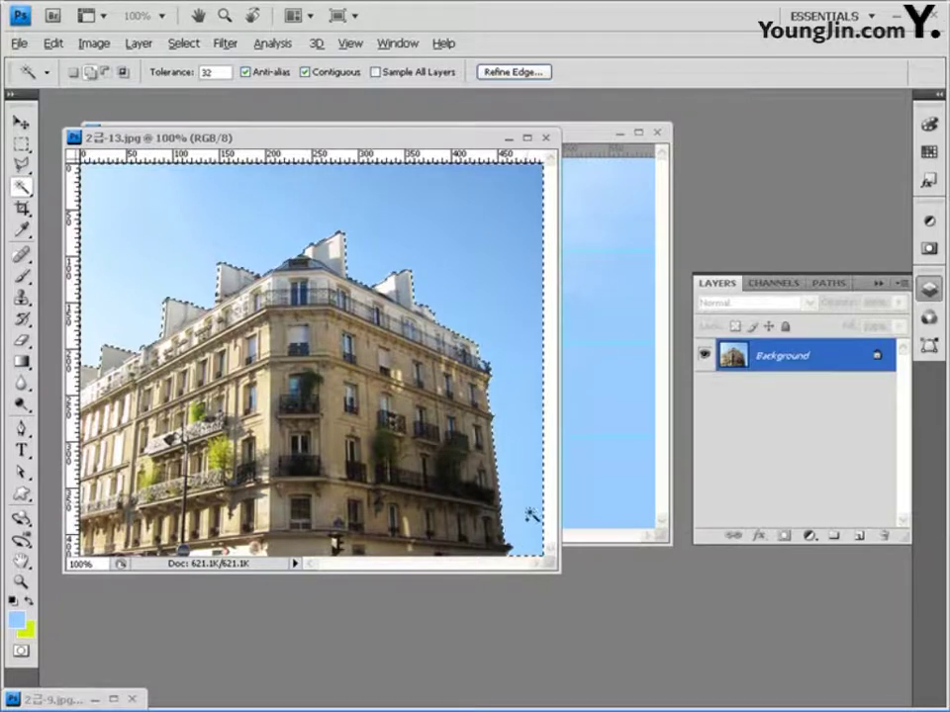
click(182, 44)
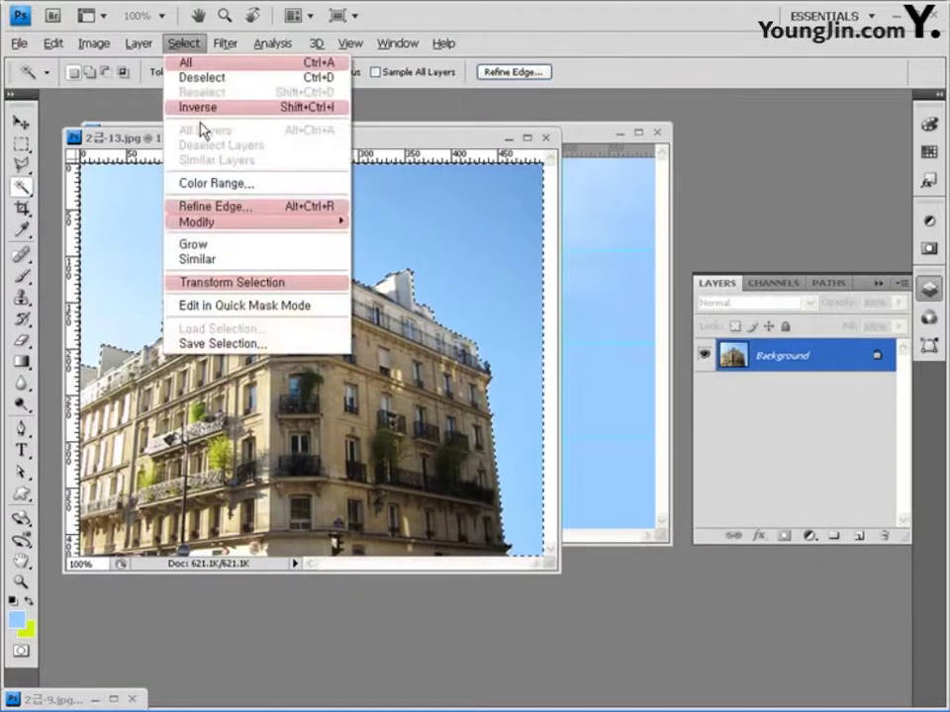
click(193, 106)
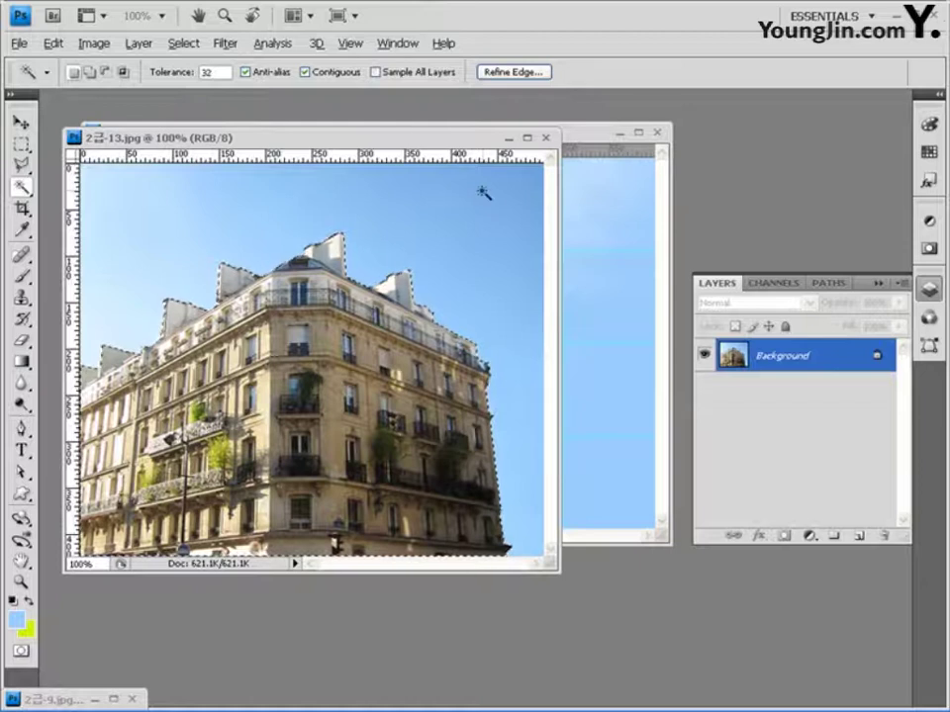
Step: Copy the selected building, minimise its photo, paste it into the 600 x 400 document and move it to the canvas's lower-left corner
click(508, 137)
key(ctrl+v)
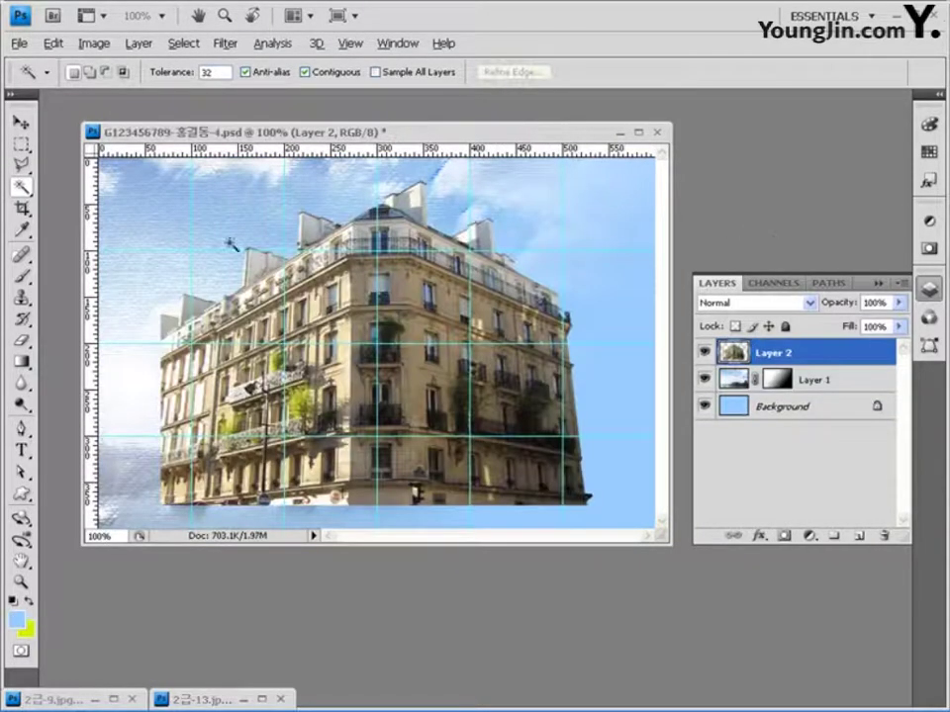
click(20, 121)
drag(356, 376, 295, 401)
drag(368, 320, 344, 340)
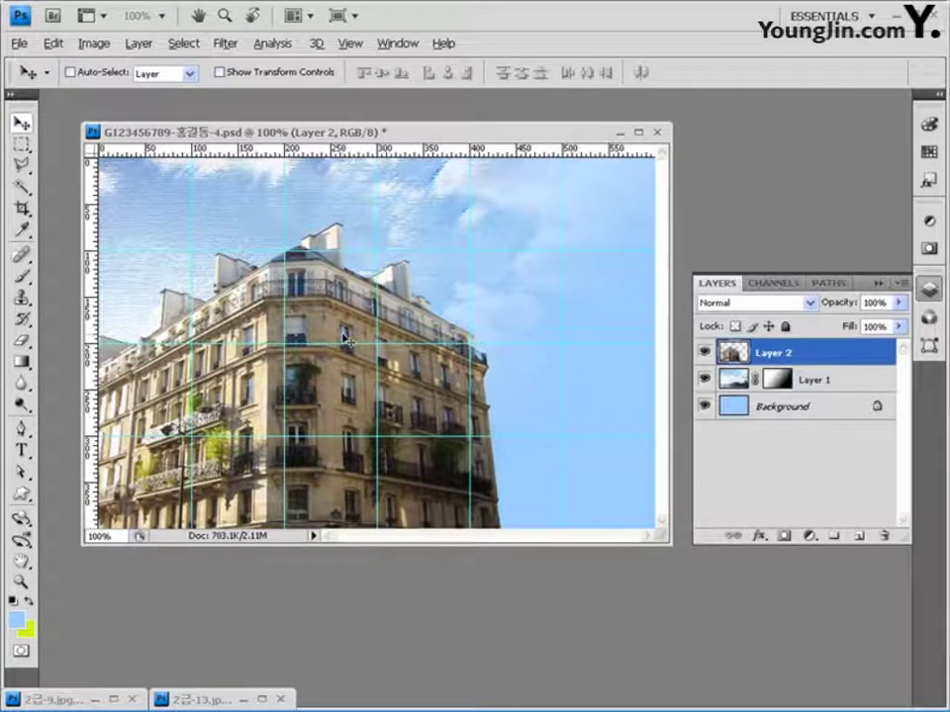
drag(347, 342, 334, 401)
Step: Apply an Inner Bevel Bevel and Emboss and a Drop Shadow to the building layer, using the default settings
click(760, 535)
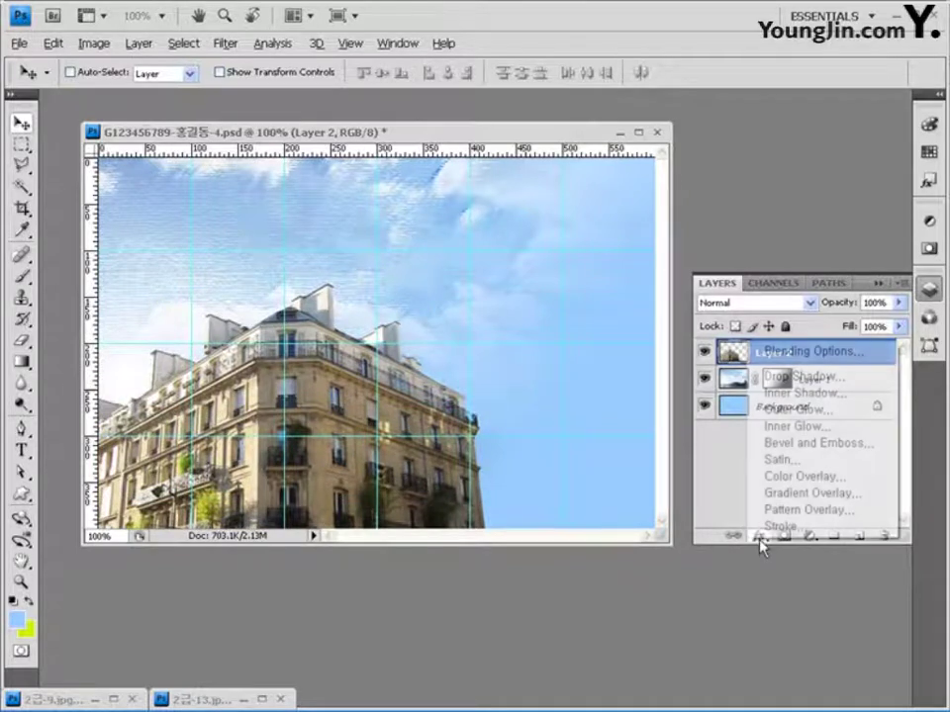
click(813, 447)
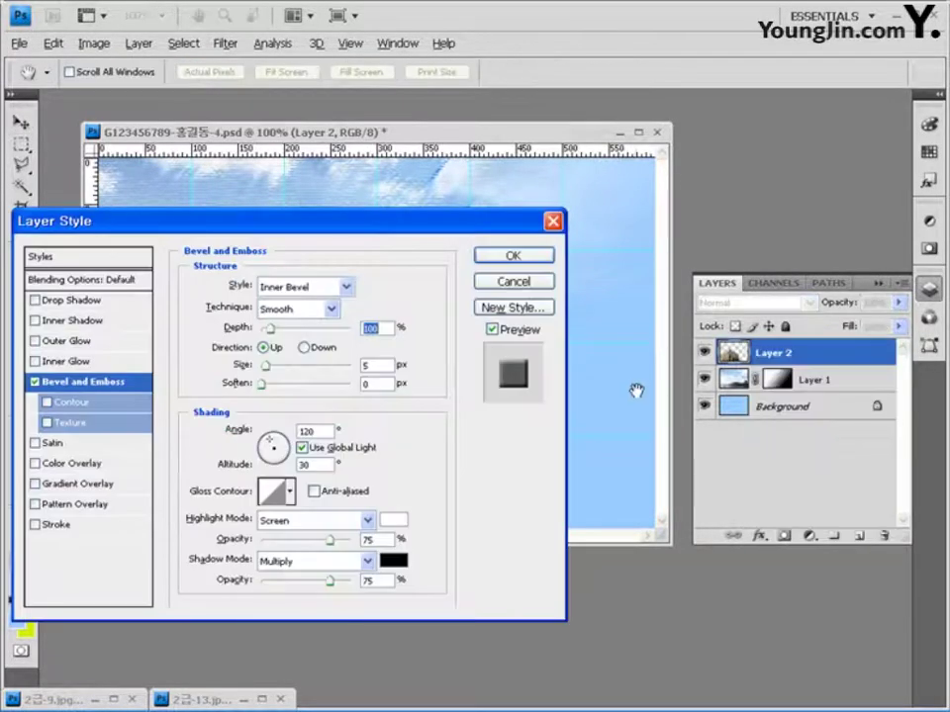
drag(403, 233, 585, 205)
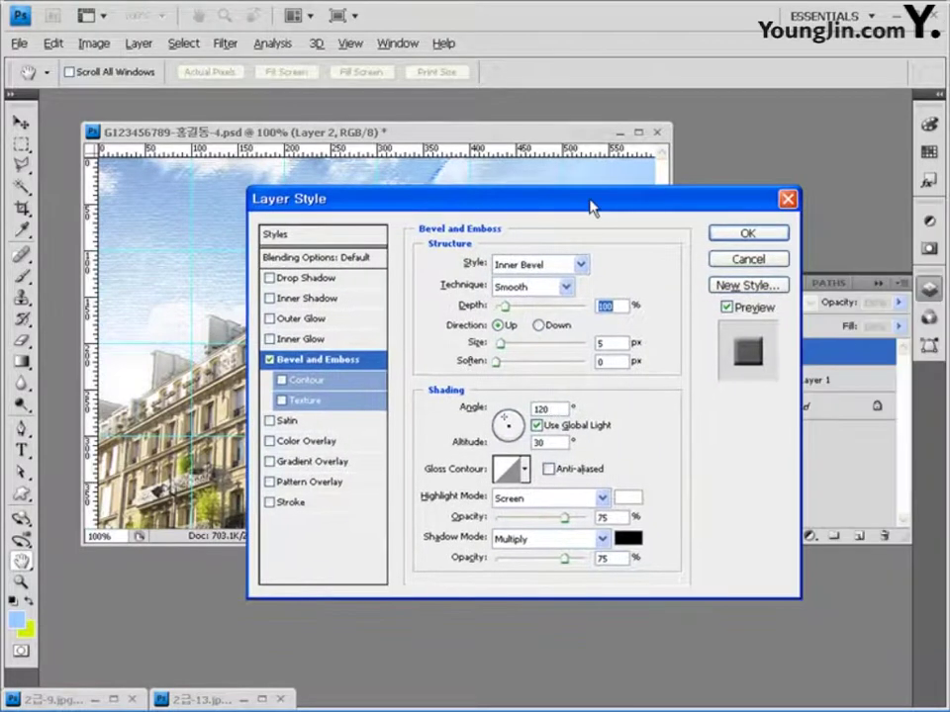
click(313, 279)
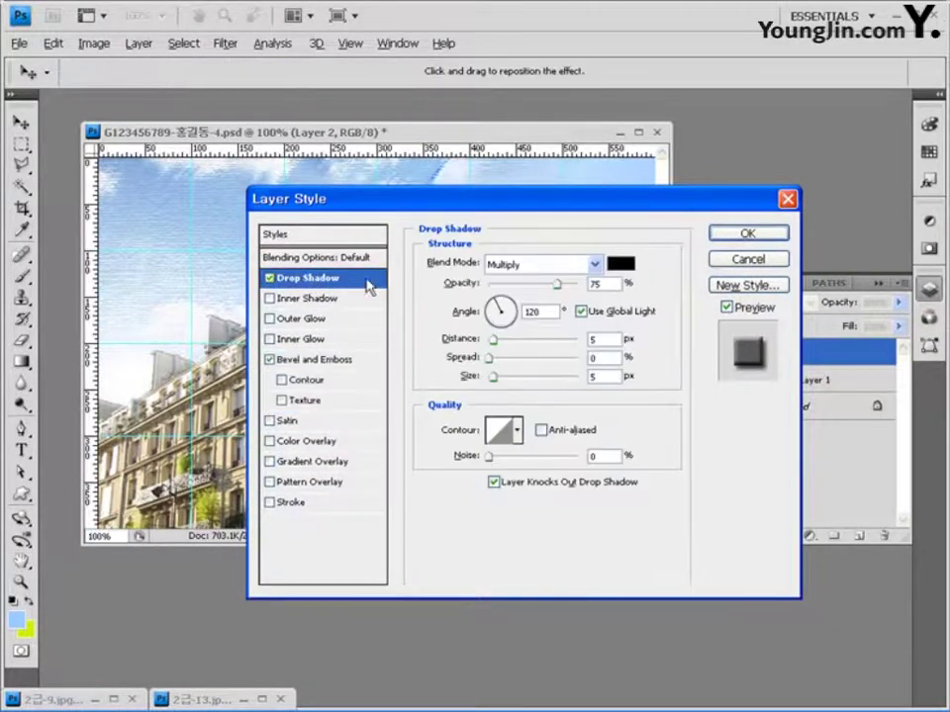
click(762, 235)
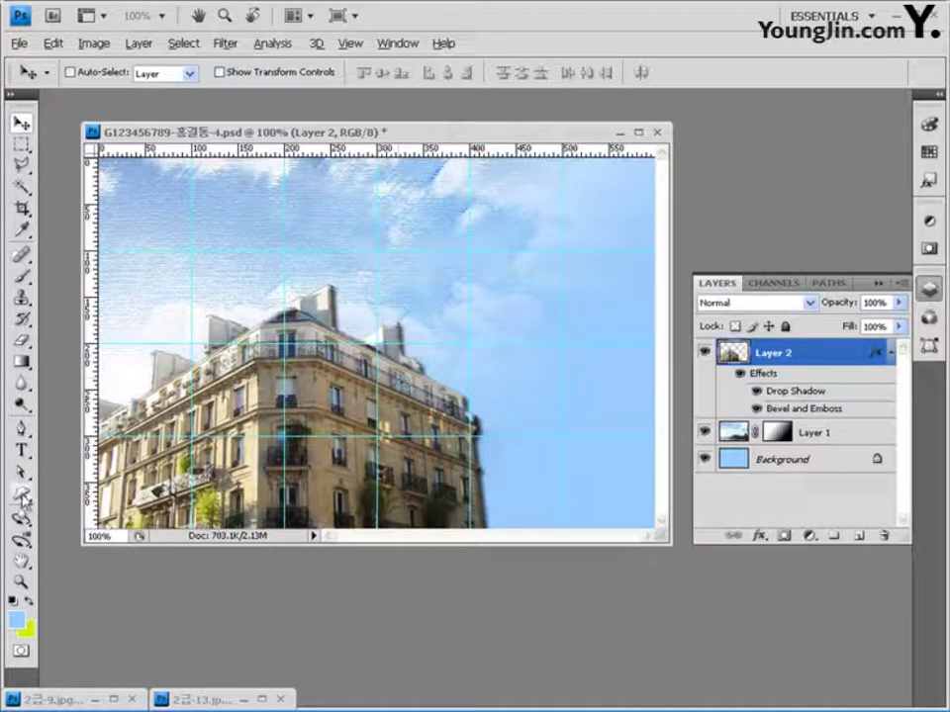
Step: Draw a white, unstyled bullseye custom shape about 275 px wide, centred near X 500, Y 250, and set its layer opacity to 30%
key(u)
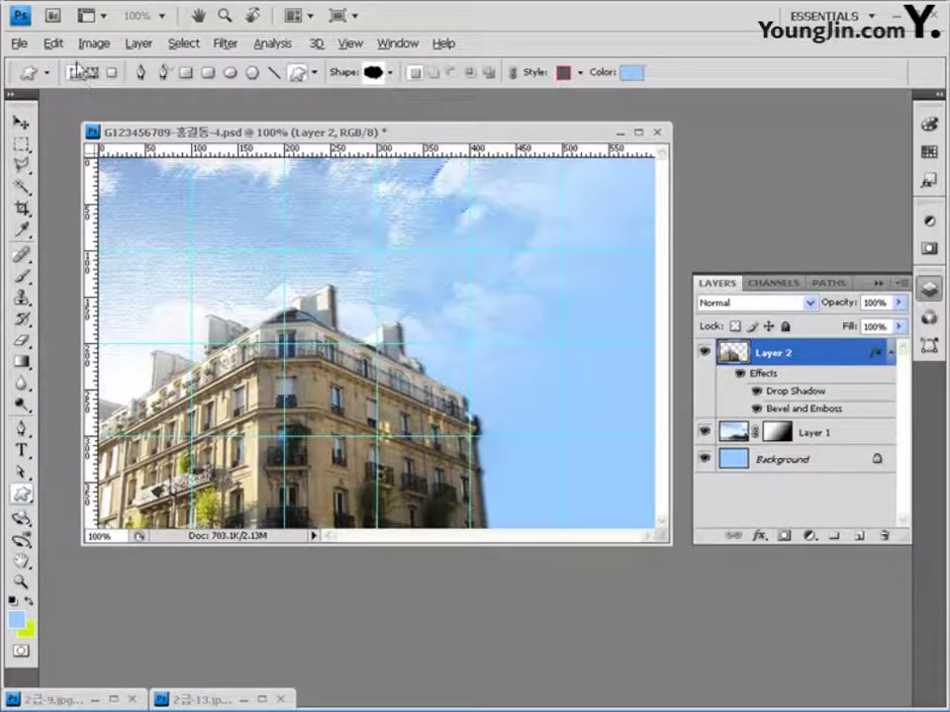
click(389, 73)
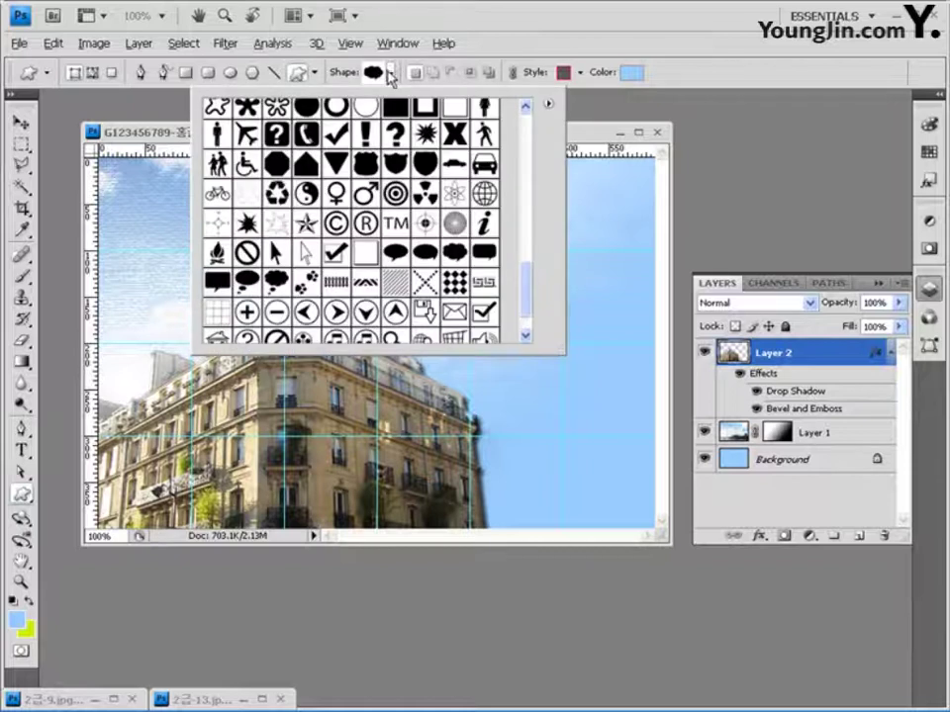
click(392, 201)
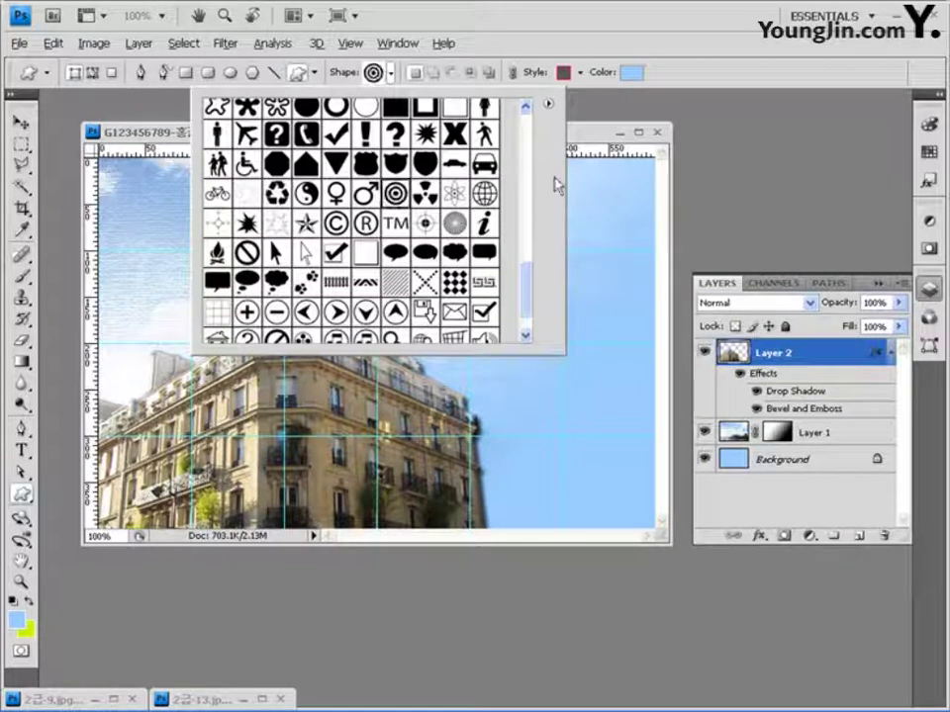
key(Return)
click(578, 72)
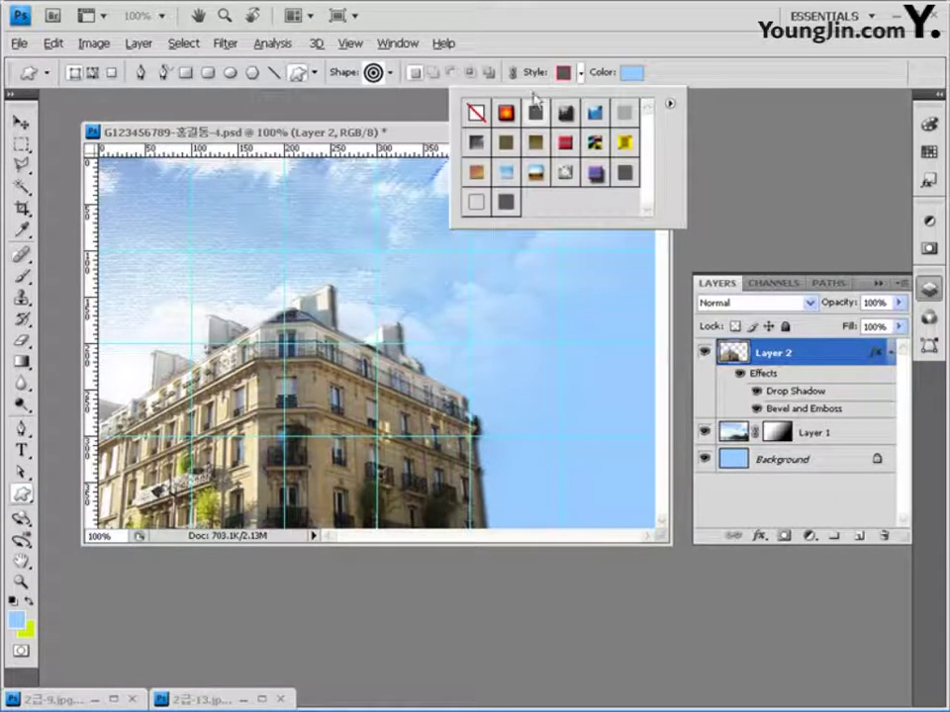
click(477, 112)
key(Return)
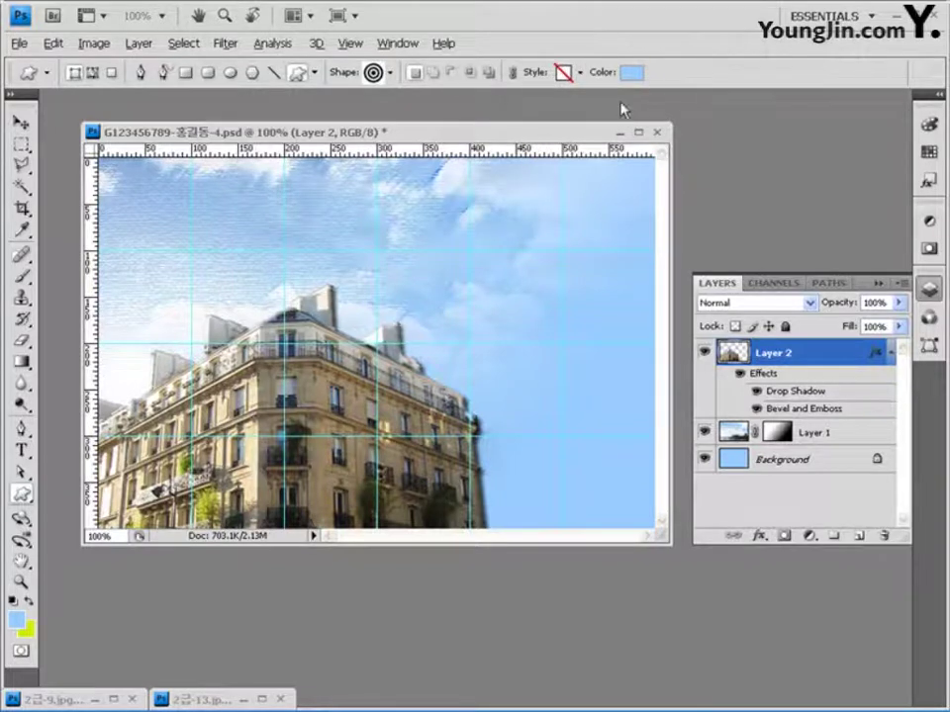
click(627, 74)
drag(305, 333, 202, 311)
click(627, 300)
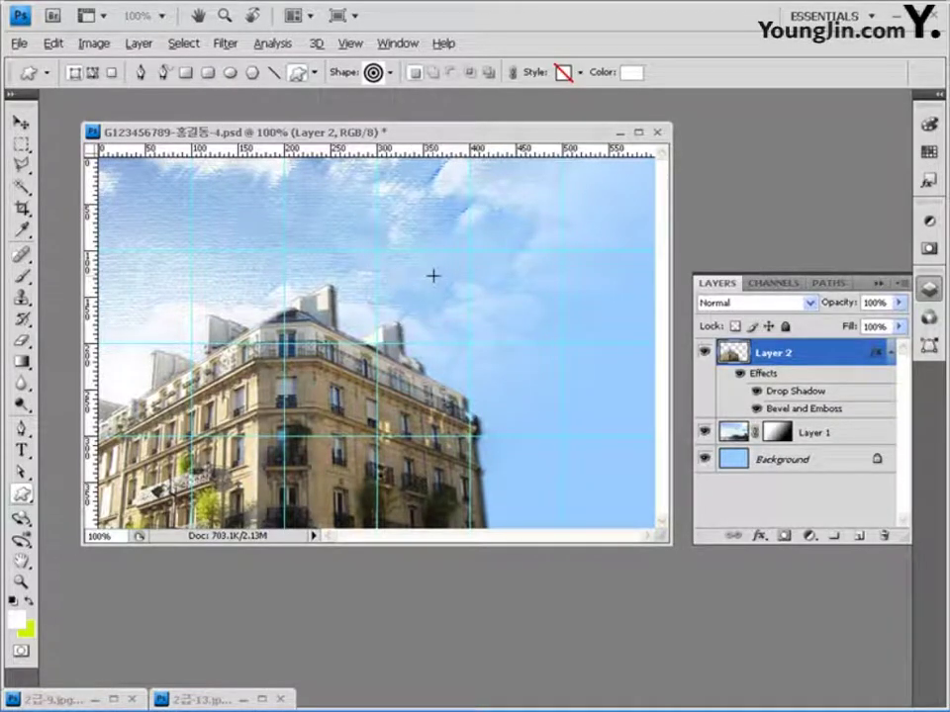
drag(430, 274, 535, 354)
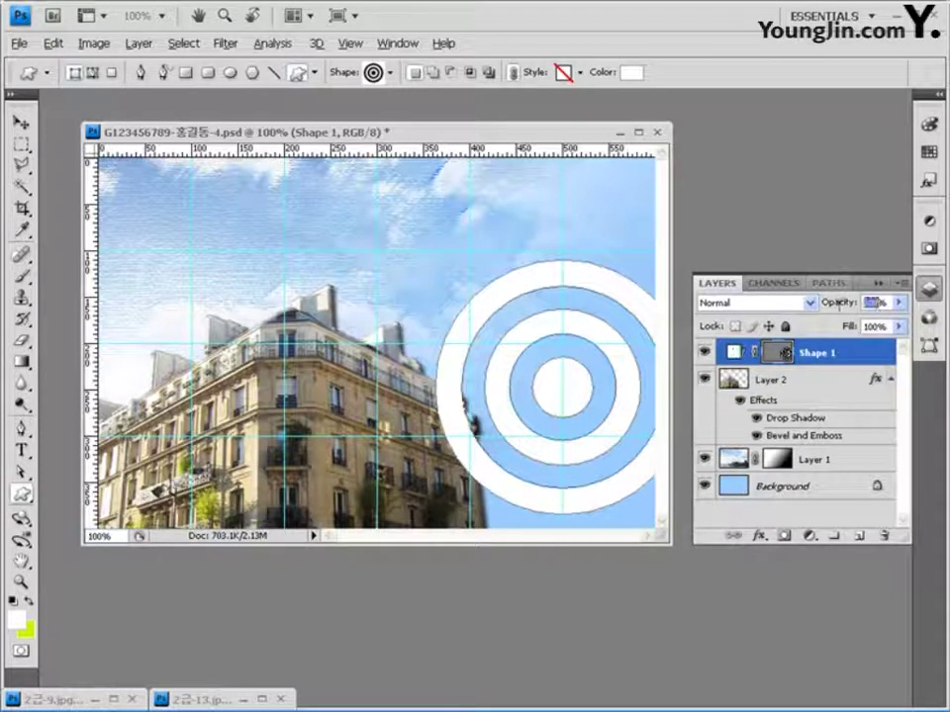
text(30)
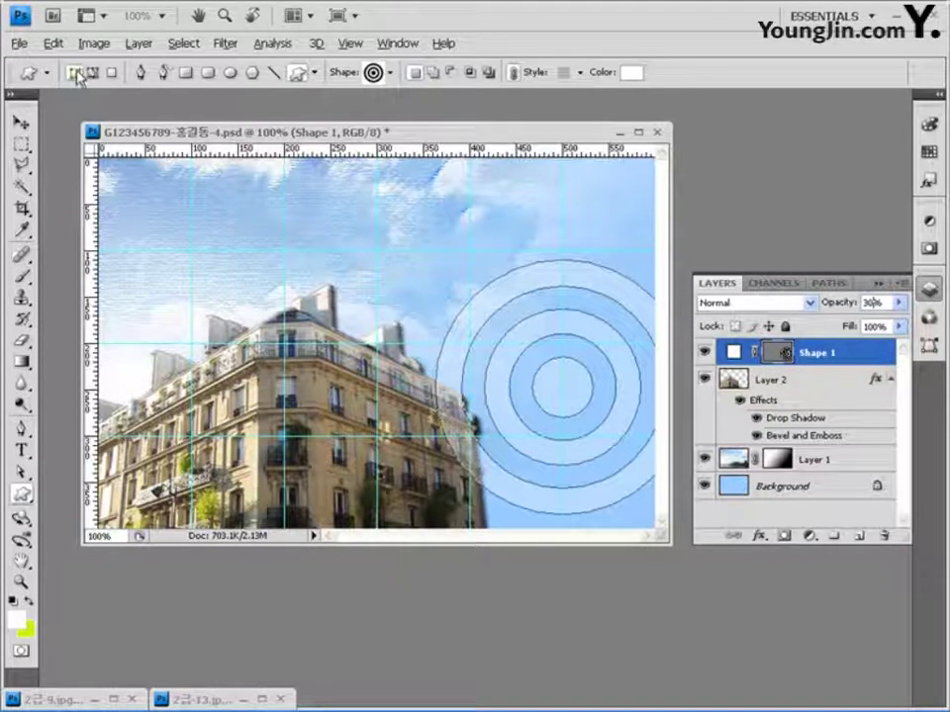
Step: Draw an unstyled fern-leaf custom shape in colour #003300, about 230 px wide and 180 px high, above the building's roof
click(391, 73)
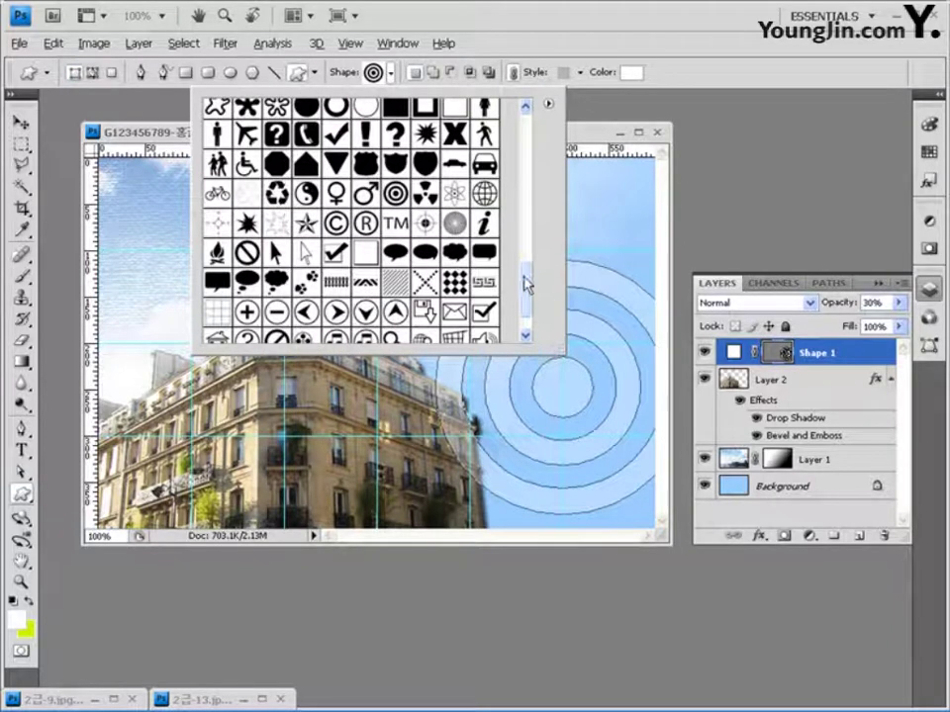
drag(525, 284, 525, 188)
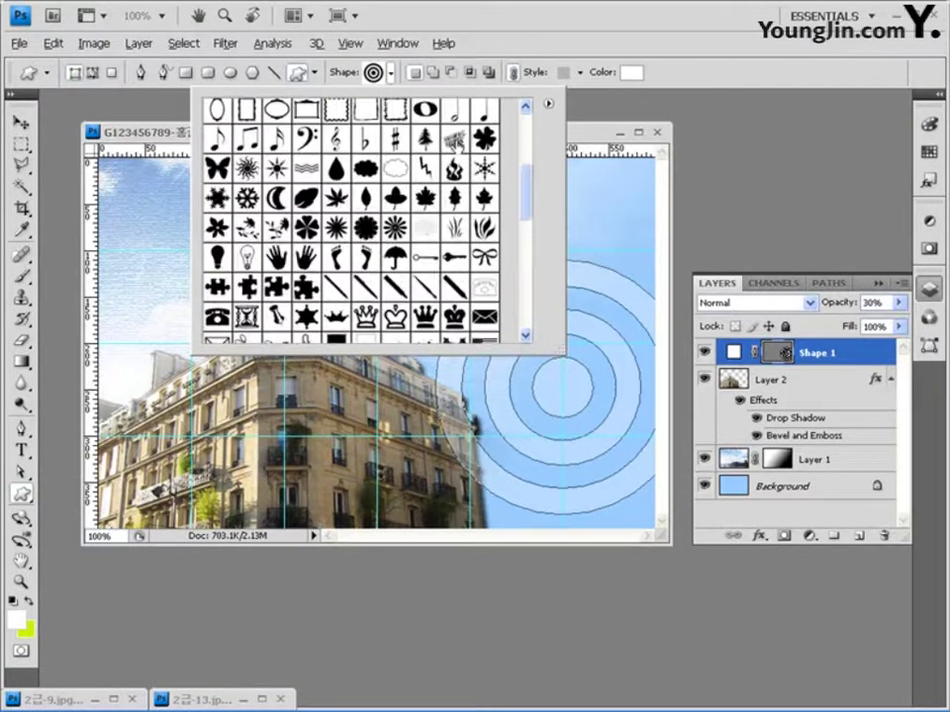
click(455, 138)
click(658, 76)
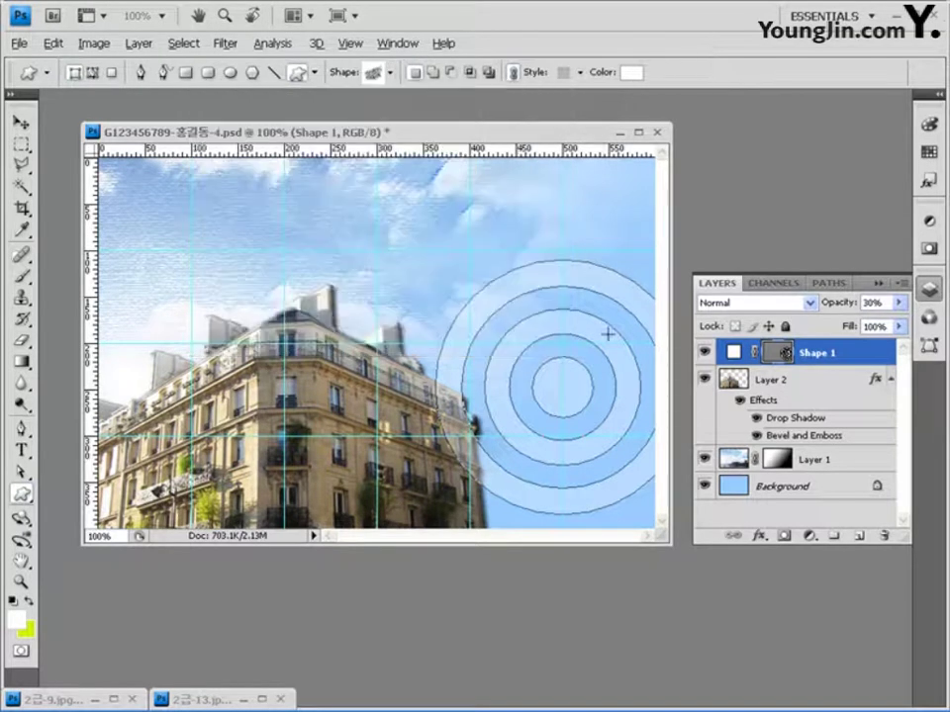
click(415, 76)
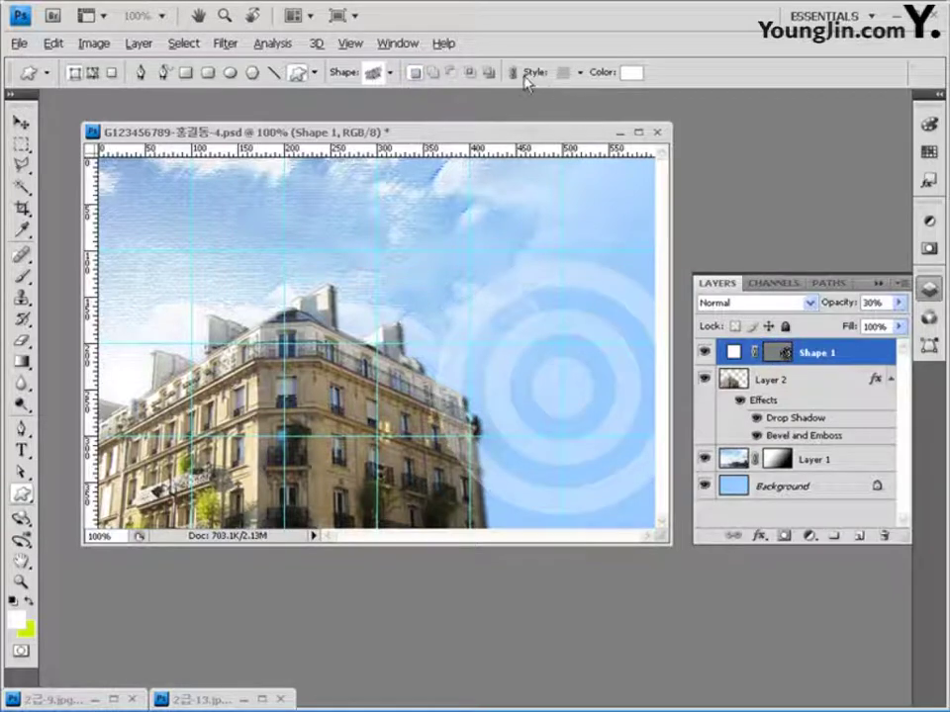
click(579, 72)
click(630, 72)
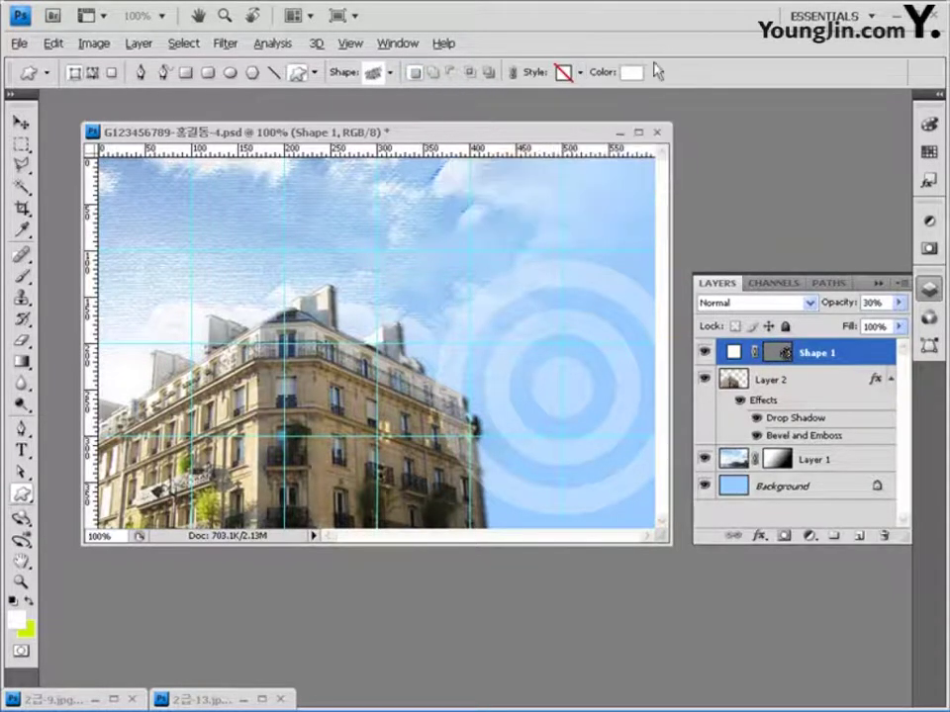
click(631, 73)
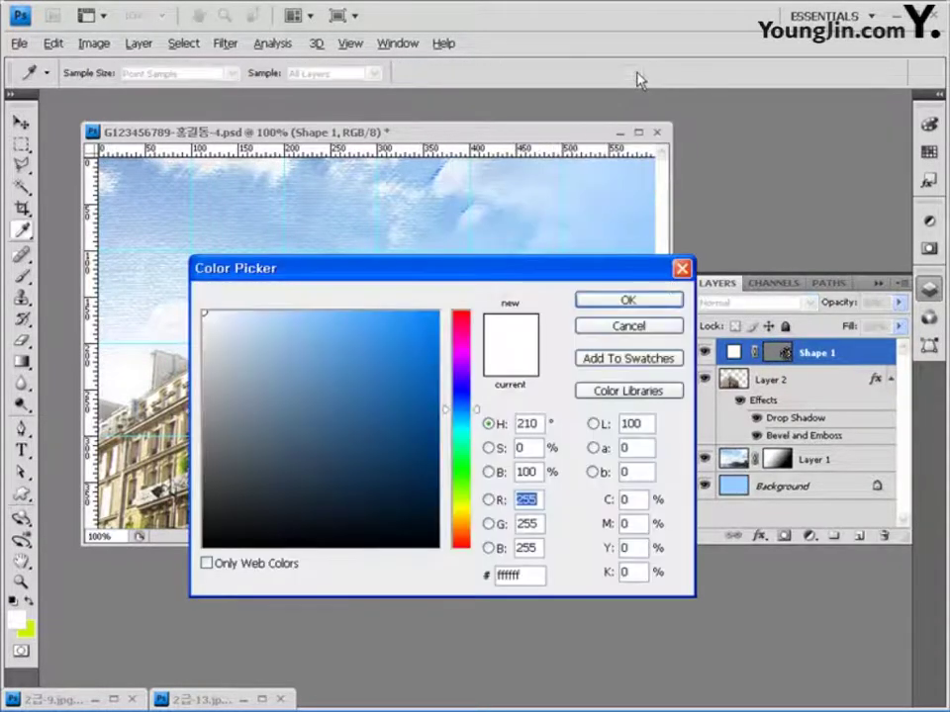
double_click(517, 575)
text(003300)
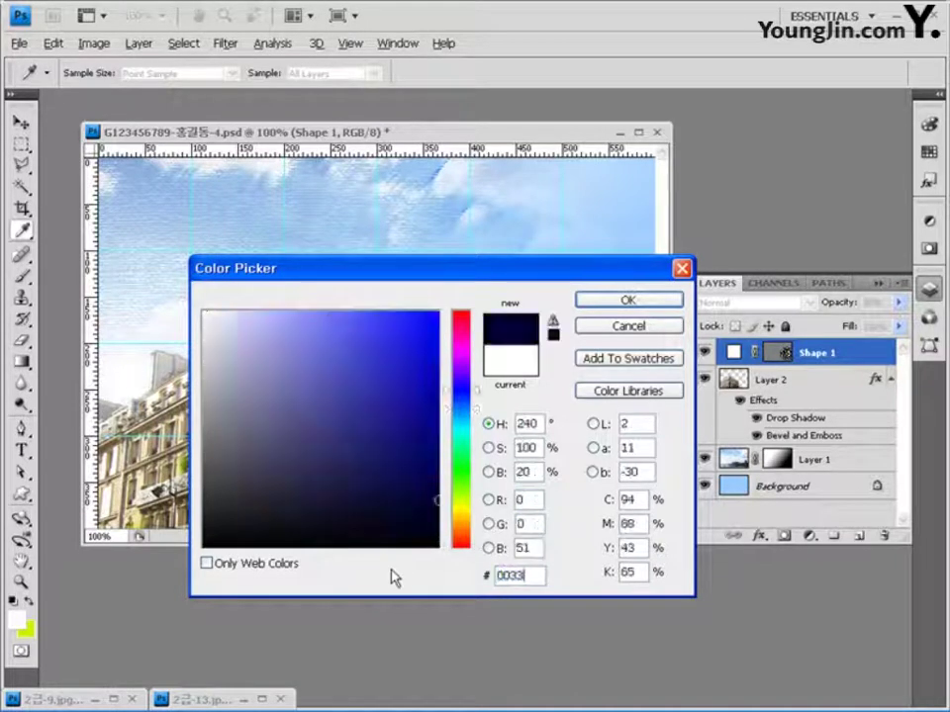
click(664, 300)
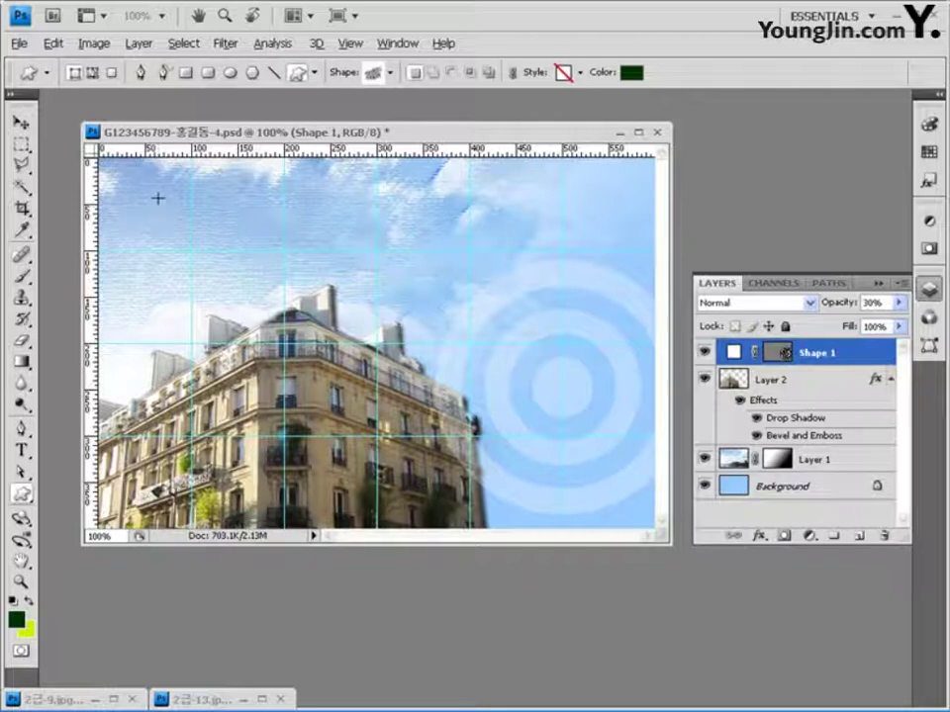
drag(125, 199, 342, 356)
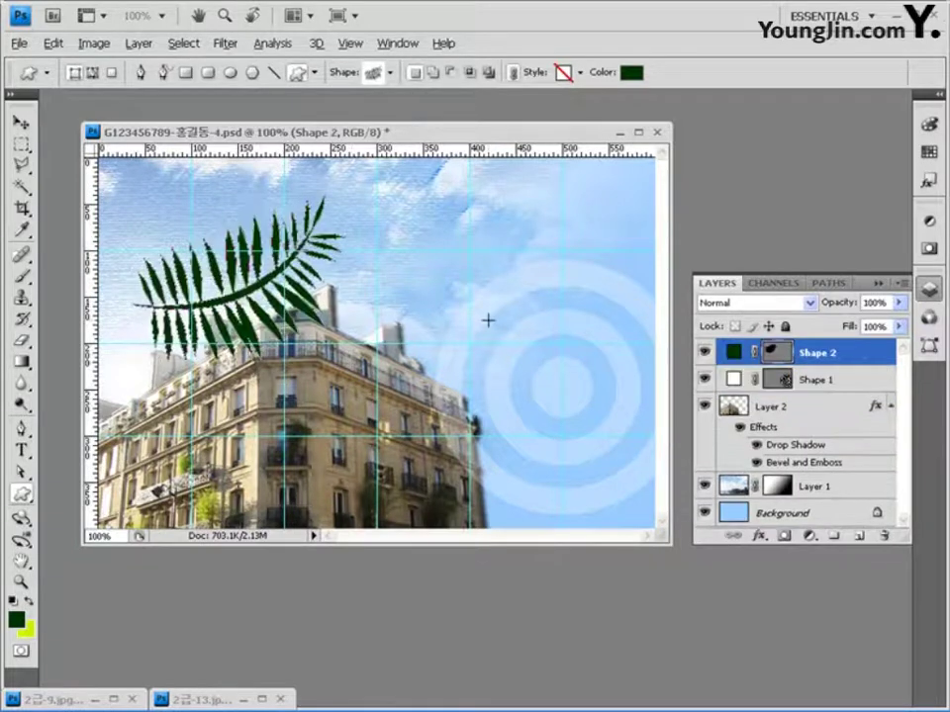
Step: Rotate the fern shape clockwise by about 57° and move it into the canvas's upper-left corner so its stem end runs off the edge
key(ctrl+t)
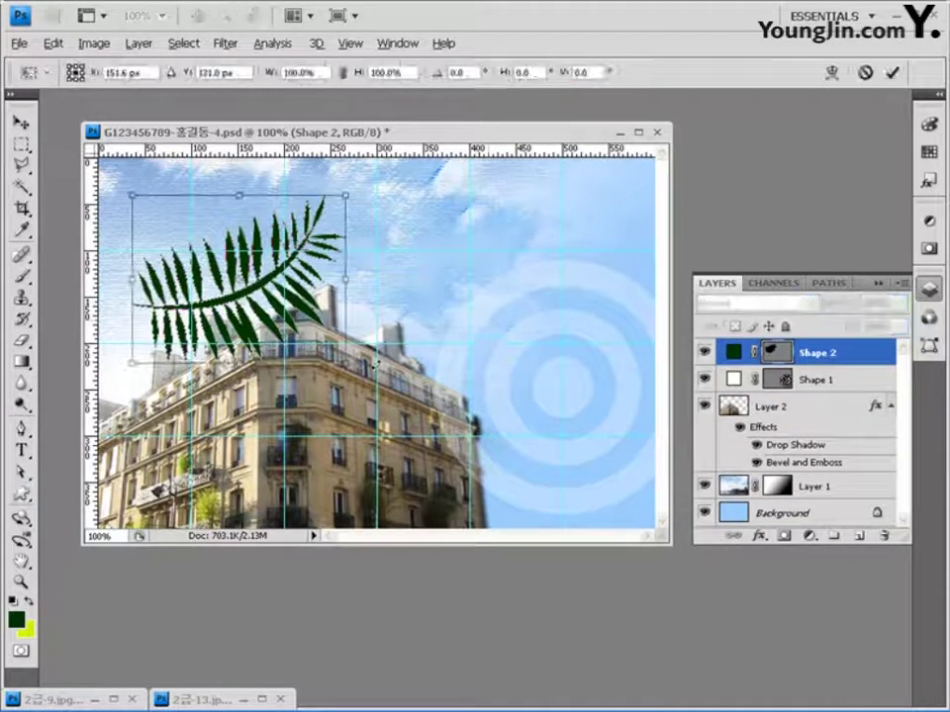
drag(385, 372, 256, 247)
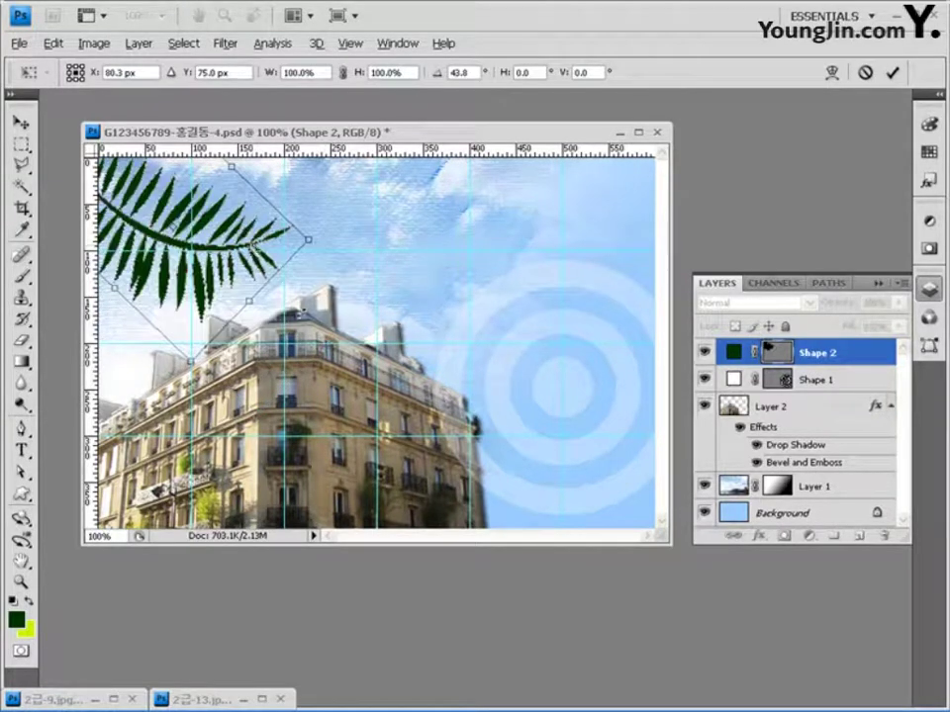
drag(301, 313, 289, 327)
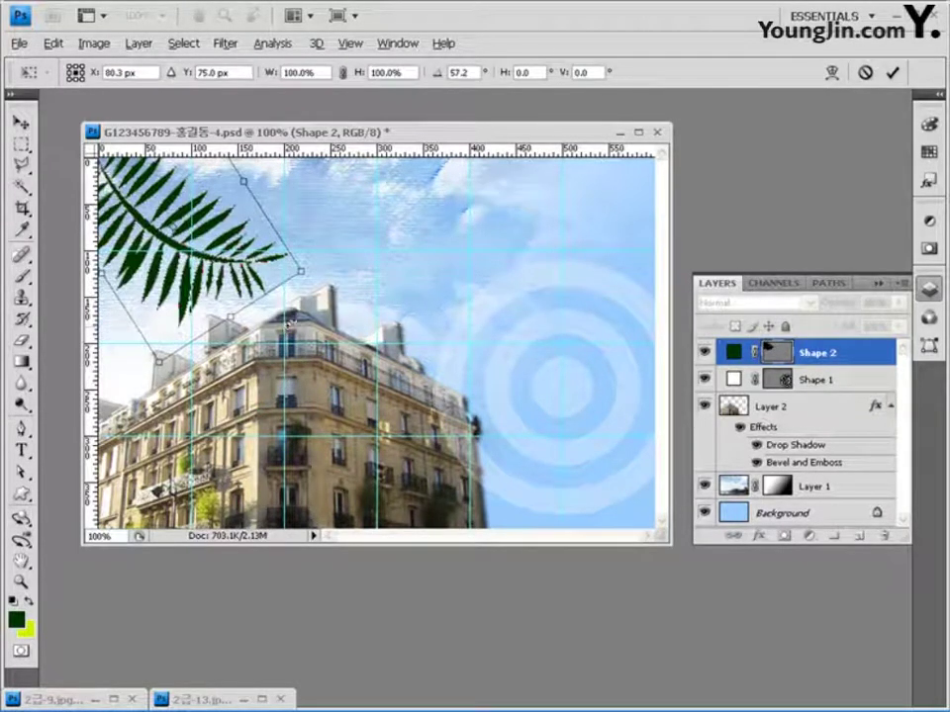
key(Return)
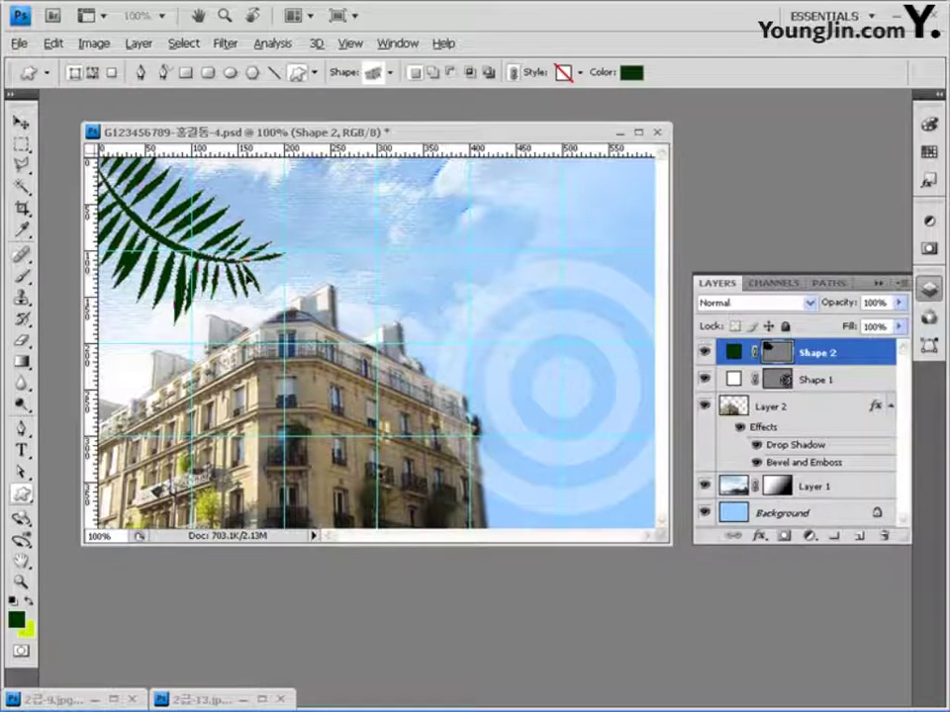
Step: Apply a white (#ffffff) Outer Glow to the fern shape layer, keeping the other glow settings at their defaults
click(759, 538)
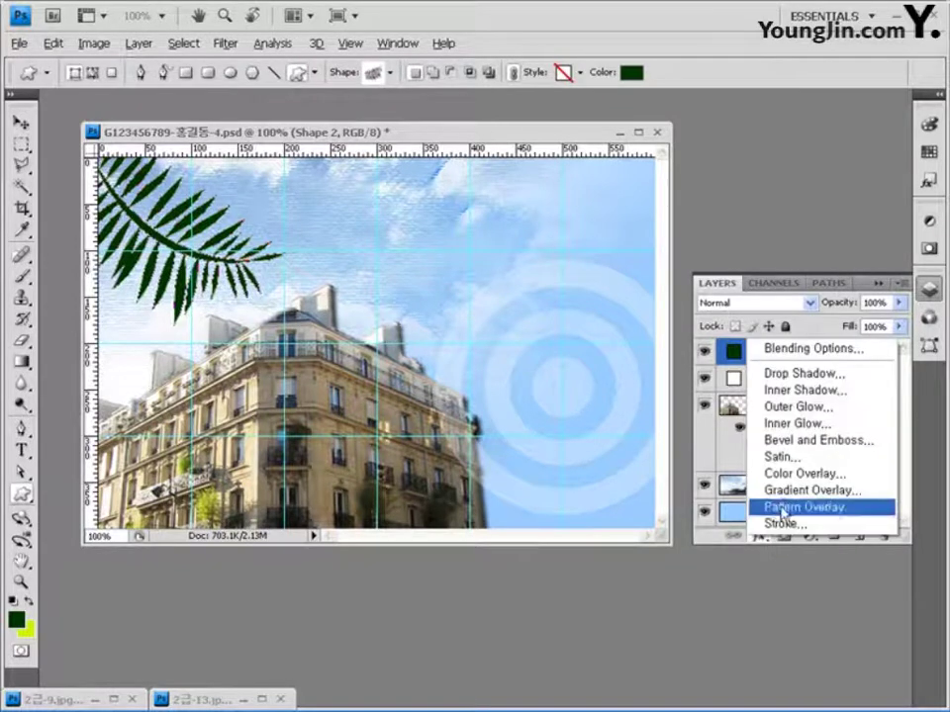
click(827, 411)
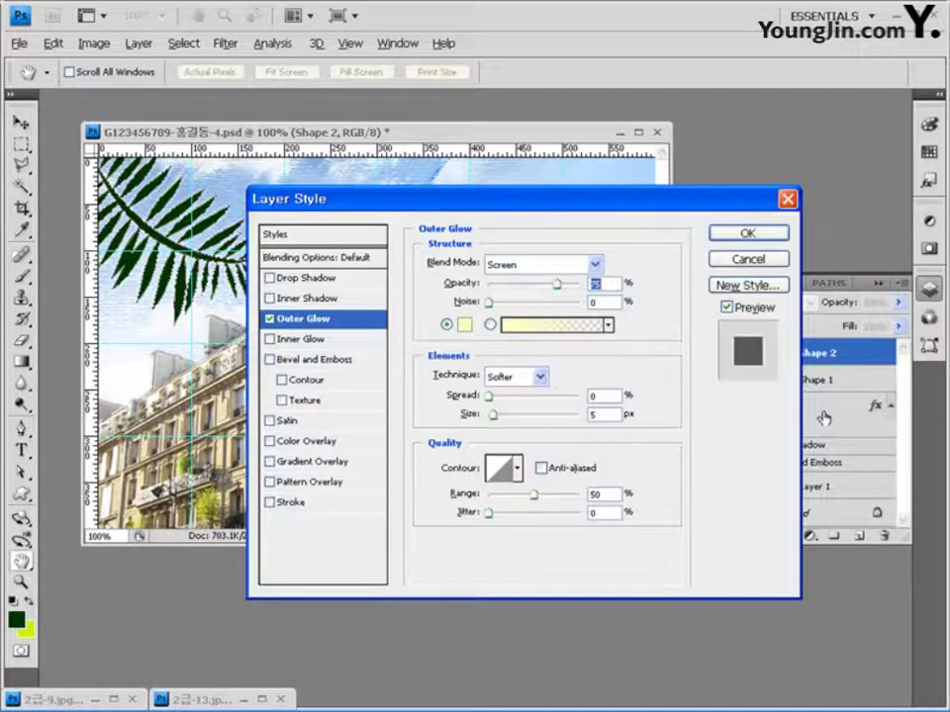
click(471, 324)
click(204, 312)
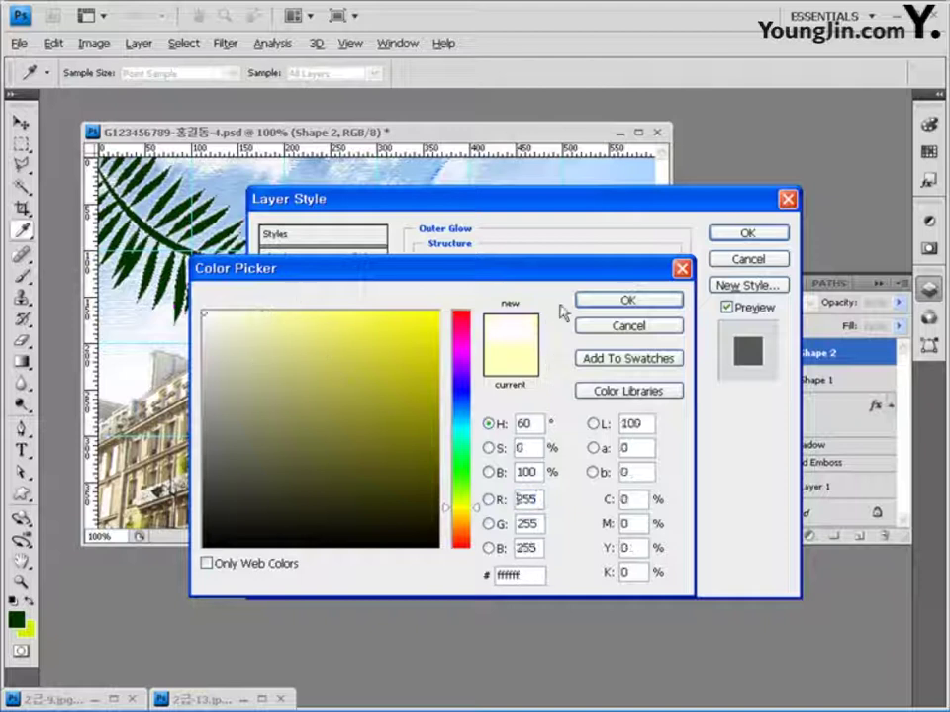
click(623, 300)
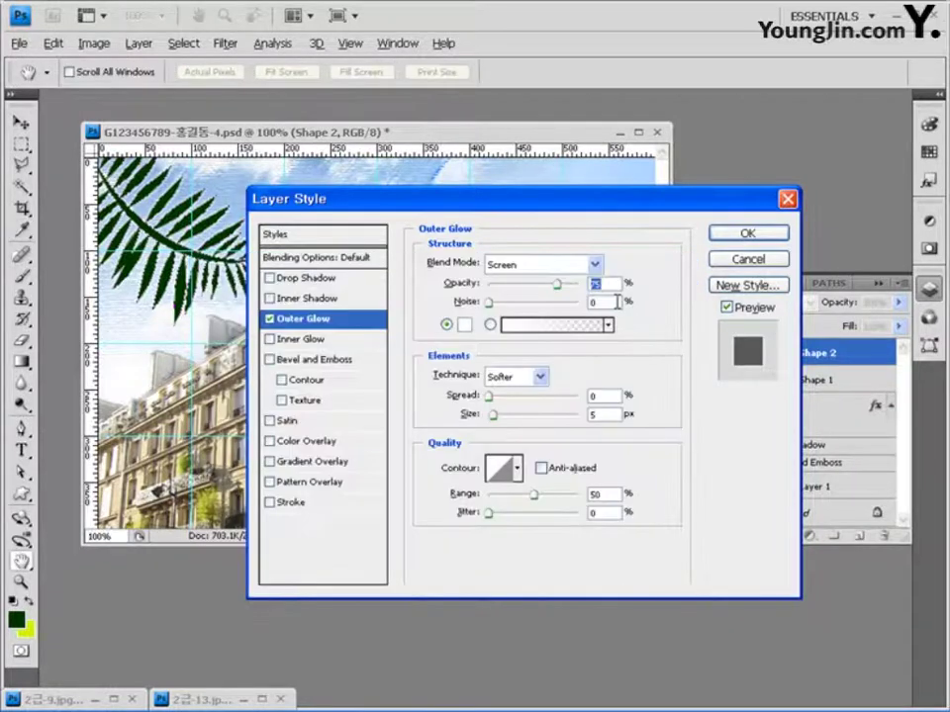
click(762, 235)
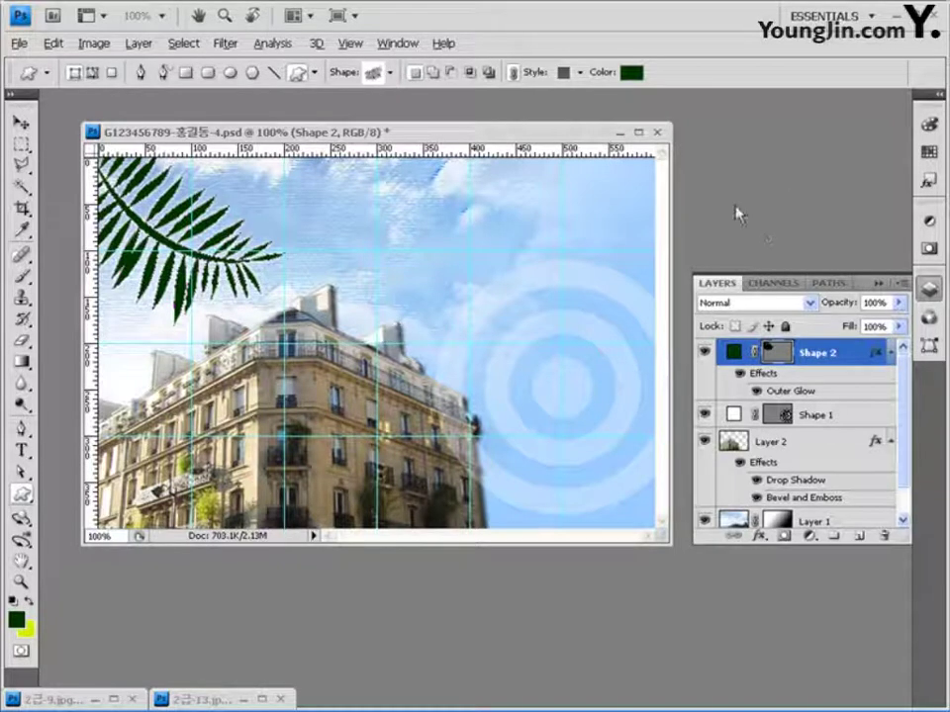
Step: Open 2급-10.jpg, select the three flying birds with the Polygonal Lasso at 0 px feather, copy them and minimise the photo
double_click(737, 211)
click(314, 269)
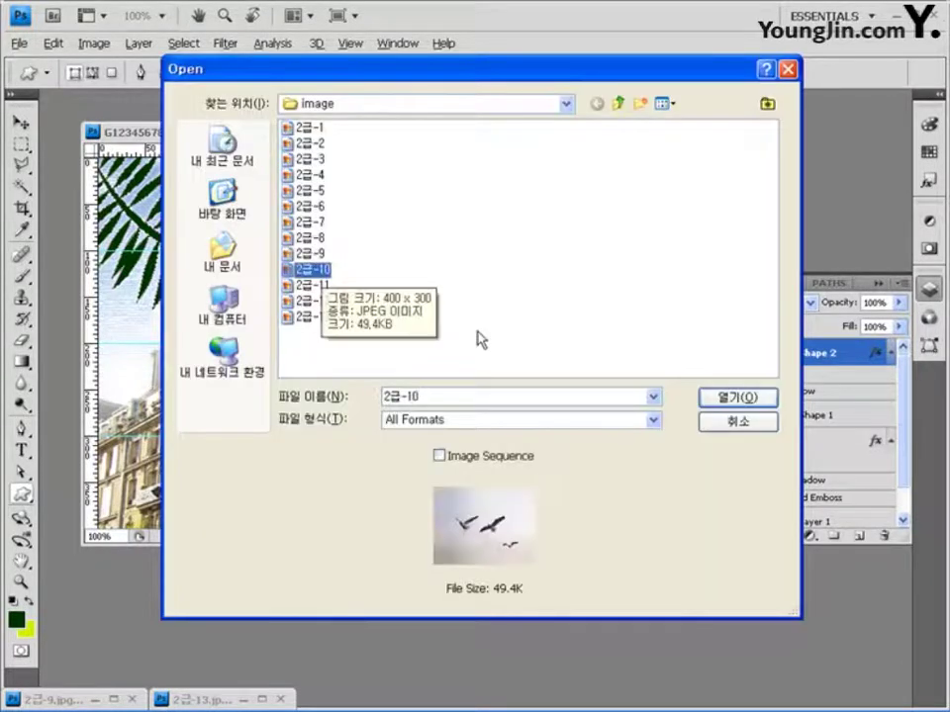
click(737, 399)
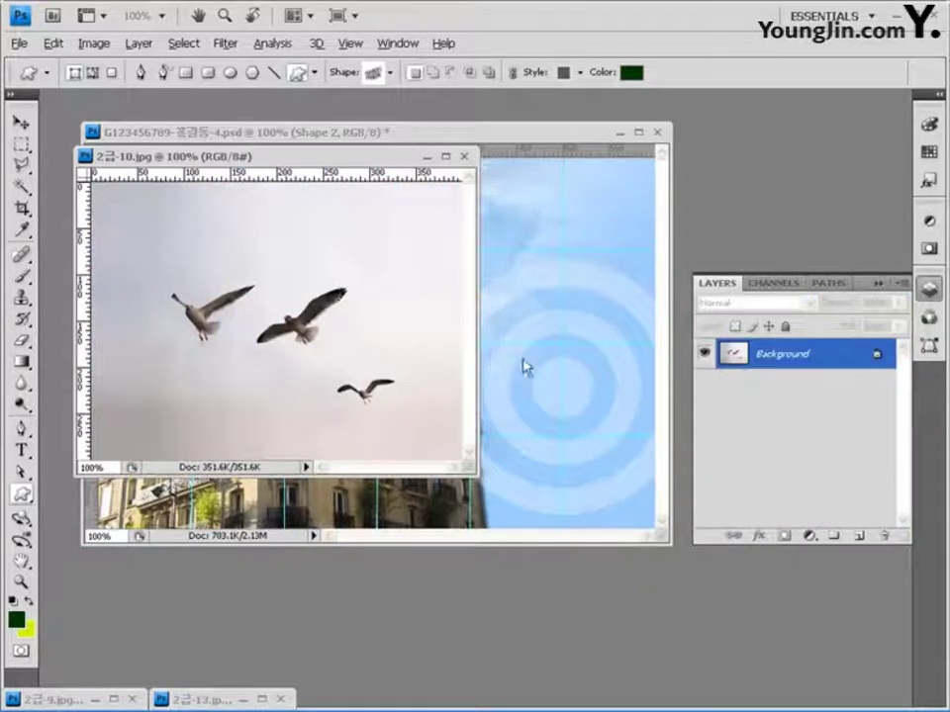
click(255, 315)
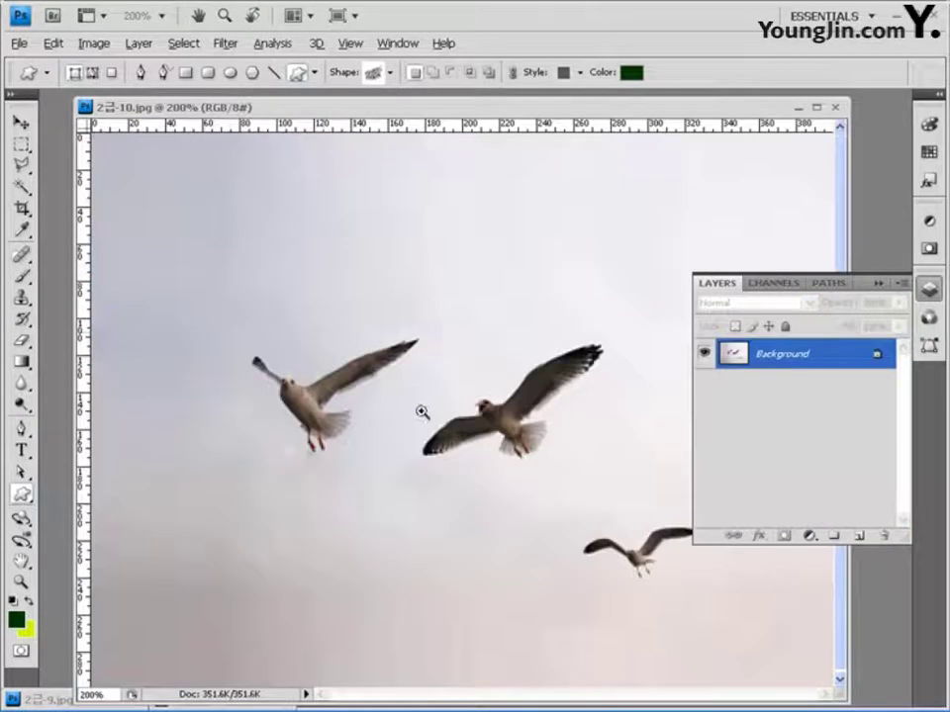
click(19, 165)
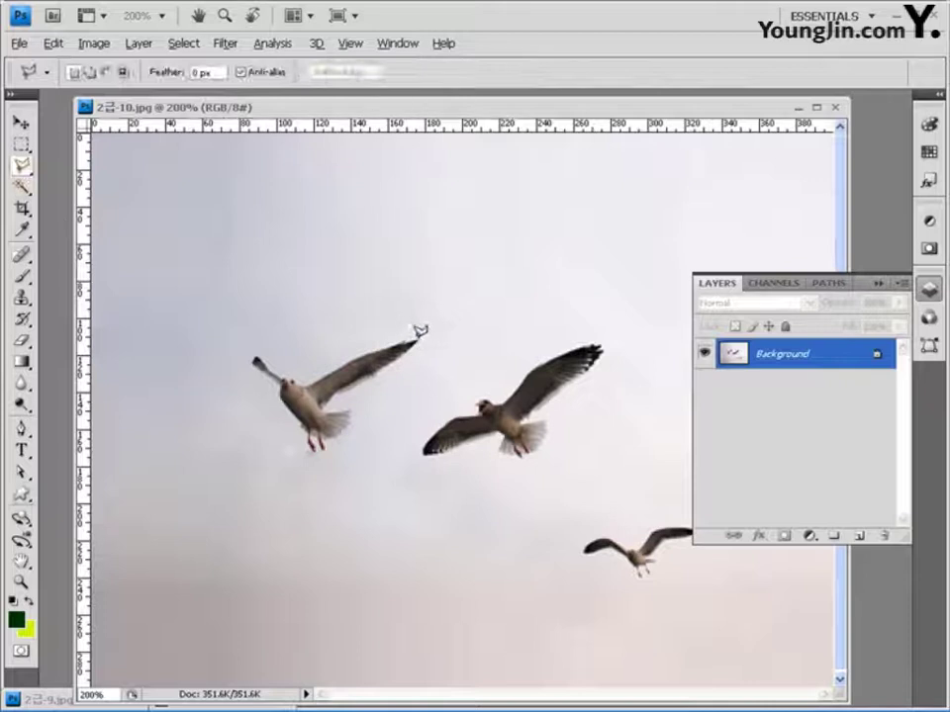
click(416, 339)
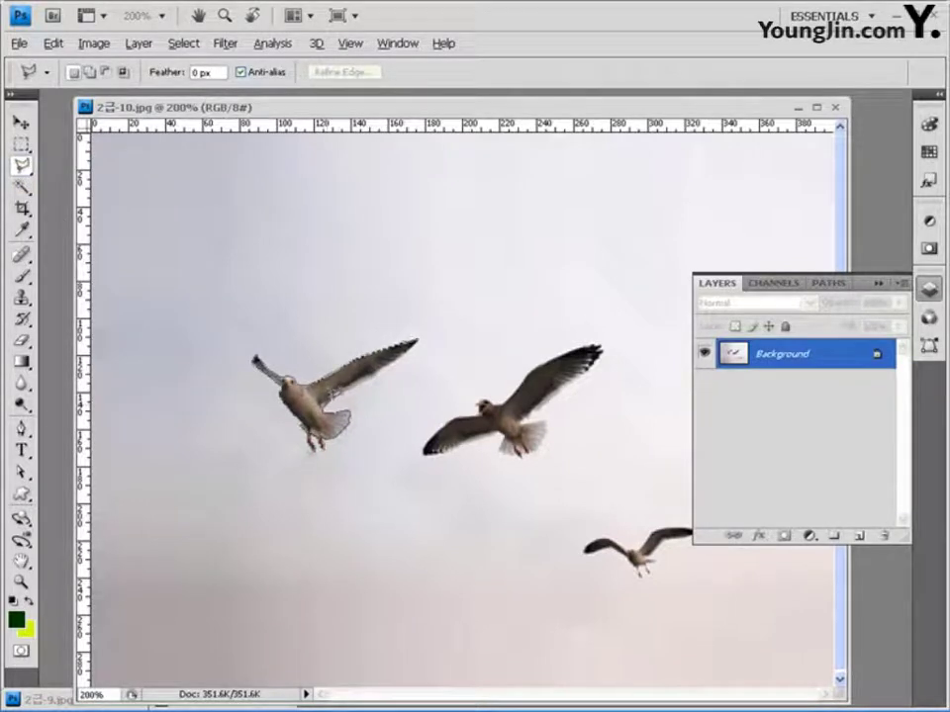
click(416, 340)
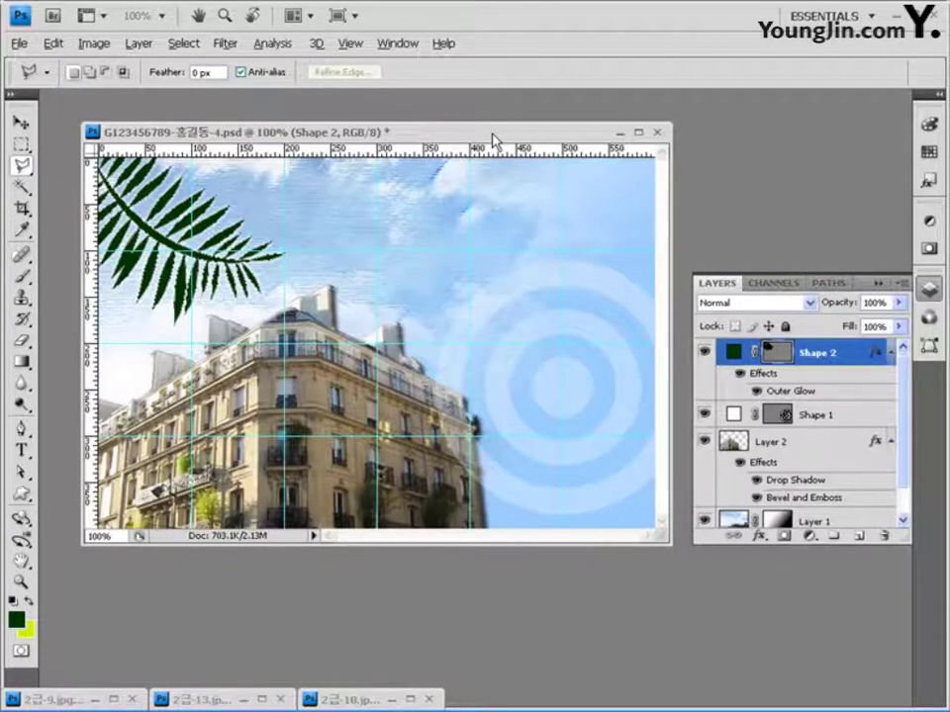
Step: Paste the three birds into the 600 x 400 document and move them up and left over the fern tips and rooftop
key(ctrl+v)
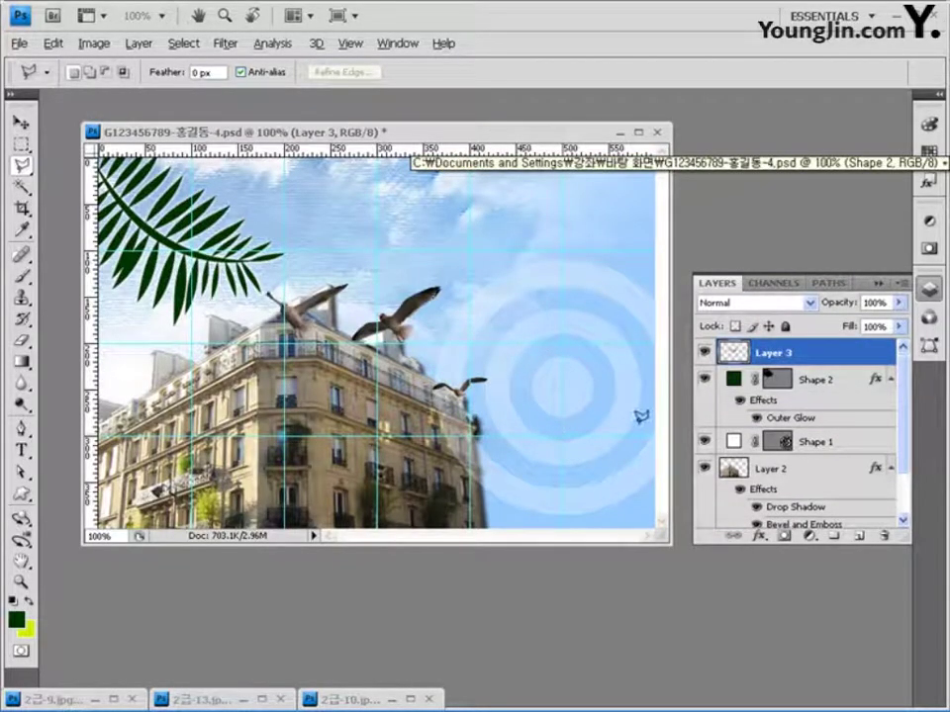
click(20, 120)
drag(307, 243, 214, 218)
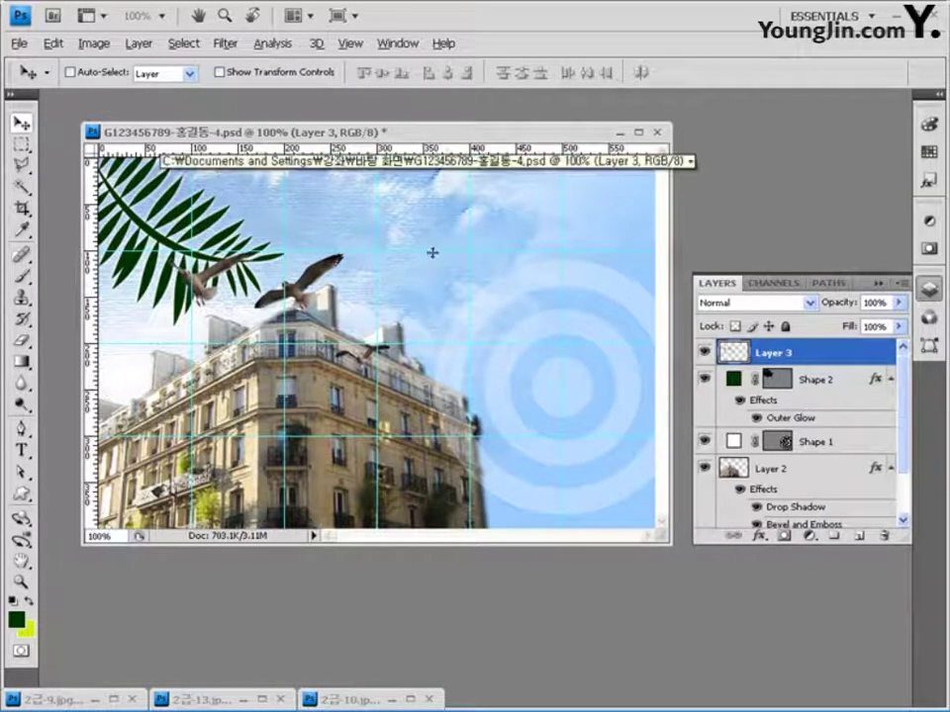
Step: Flip the birds layer horizontally and move it left so the smallest bird sits near the canvas's left edge
click(52, 43)
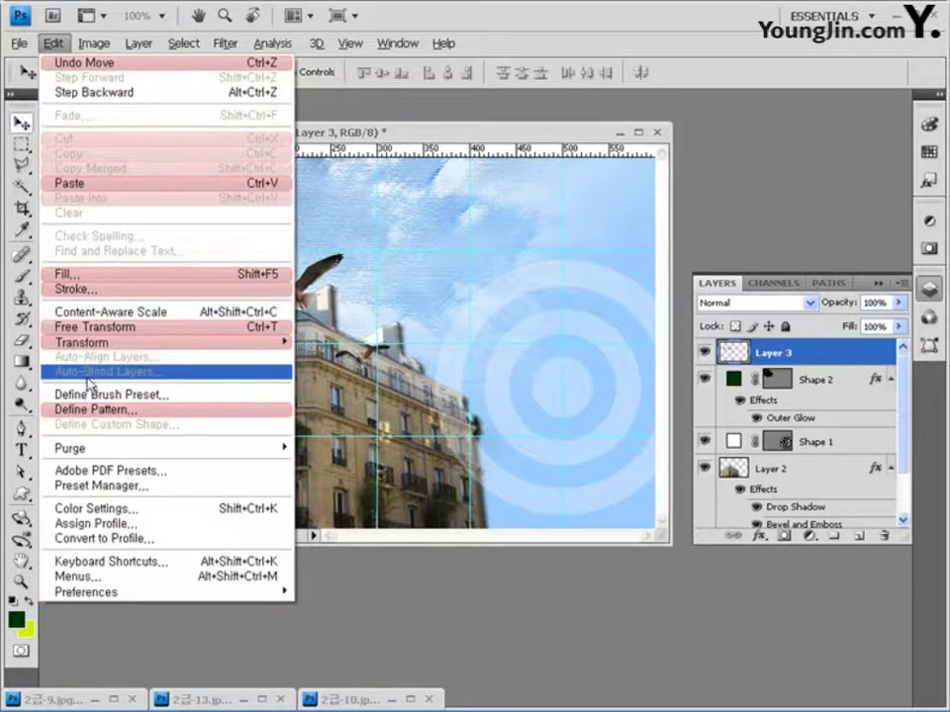
mouse_move(89, 343)
click(337, 513)
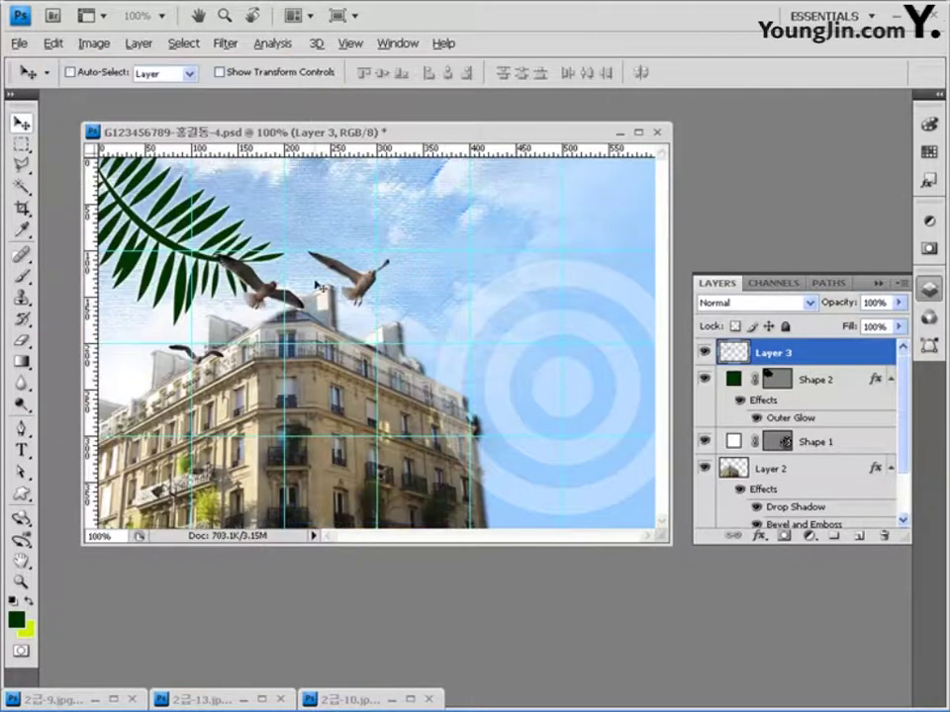
drag(360, 282, 311, 285)
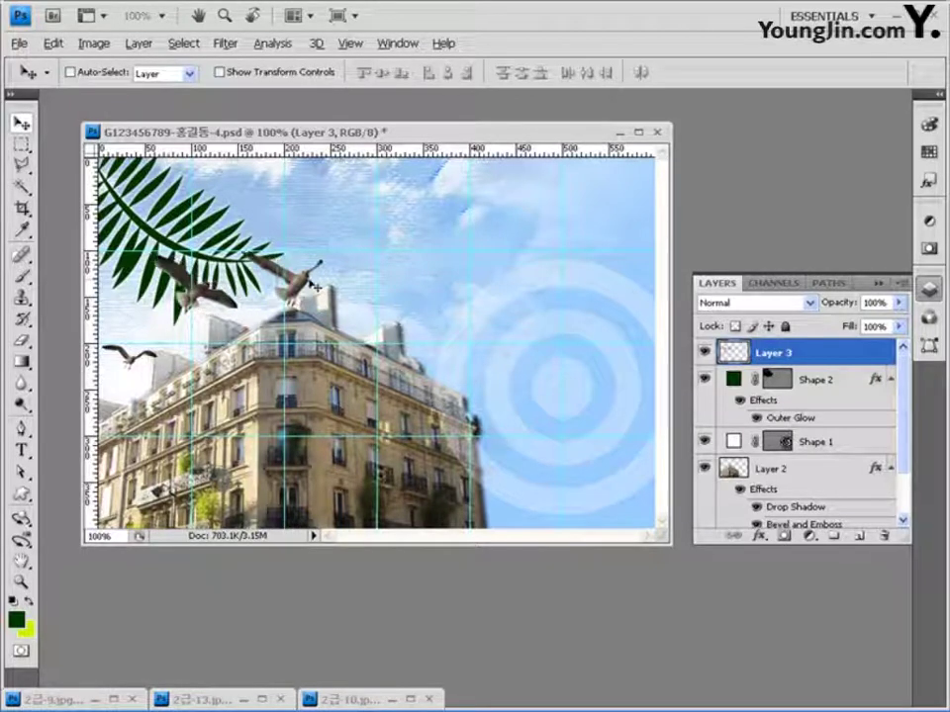
Step: Apply a white (#ffffff) Outer Glow to the birds layer, keeping the other glow settings at their defaults
click(760, 535)
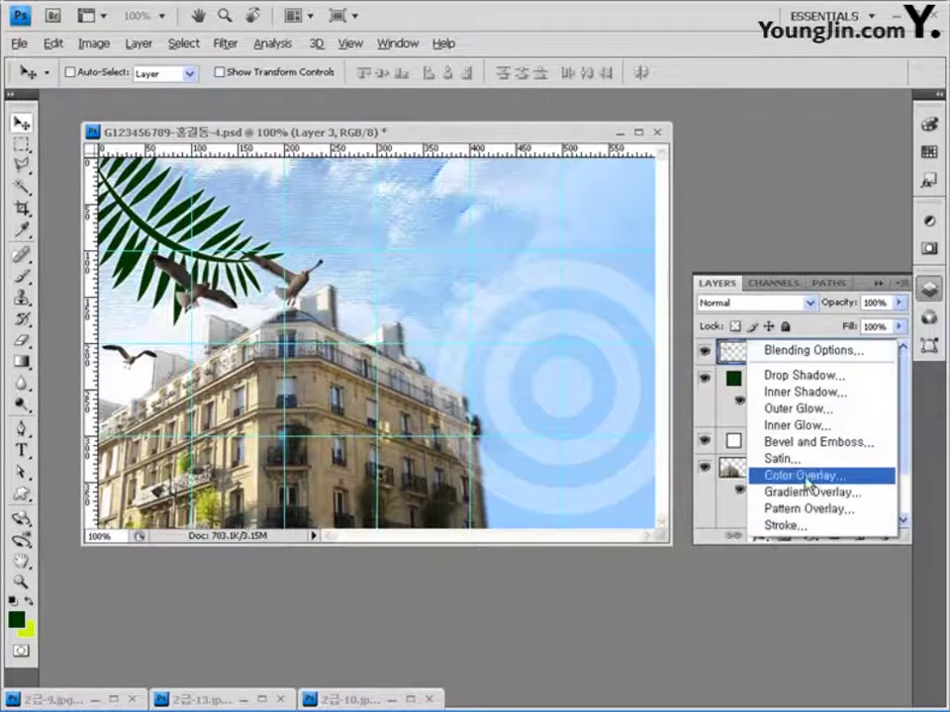
click(832, 417)
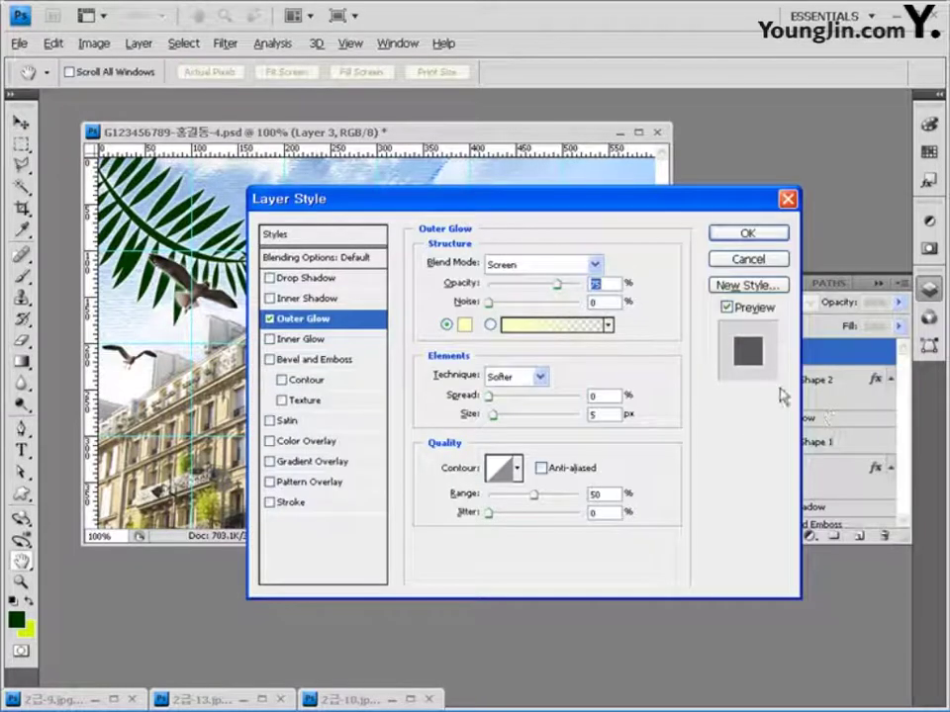
click(462, 327)
click(205, 307)
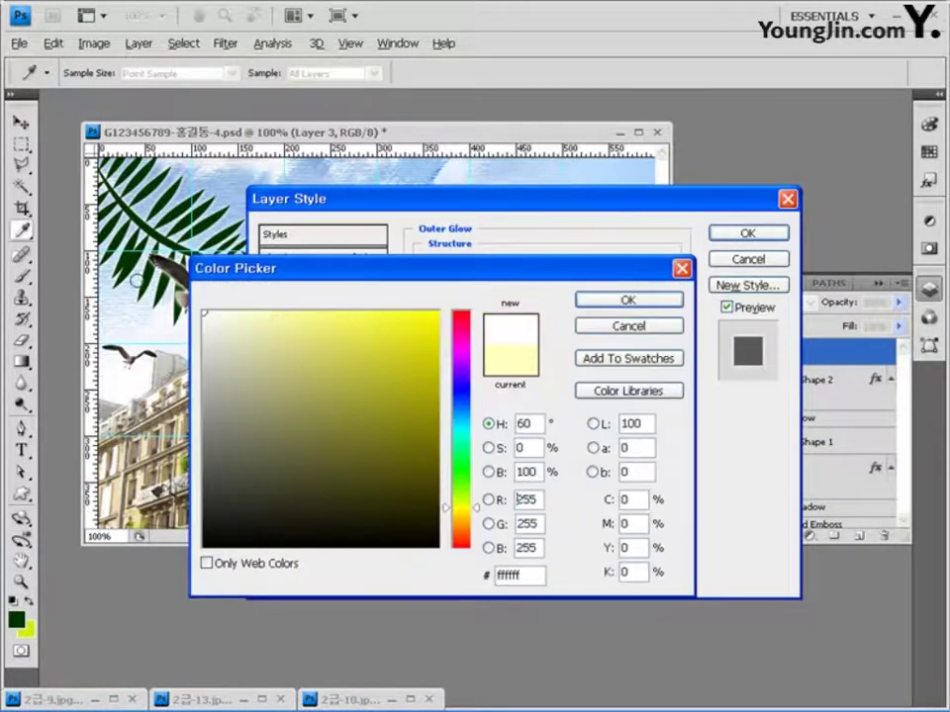
click(648, 308)
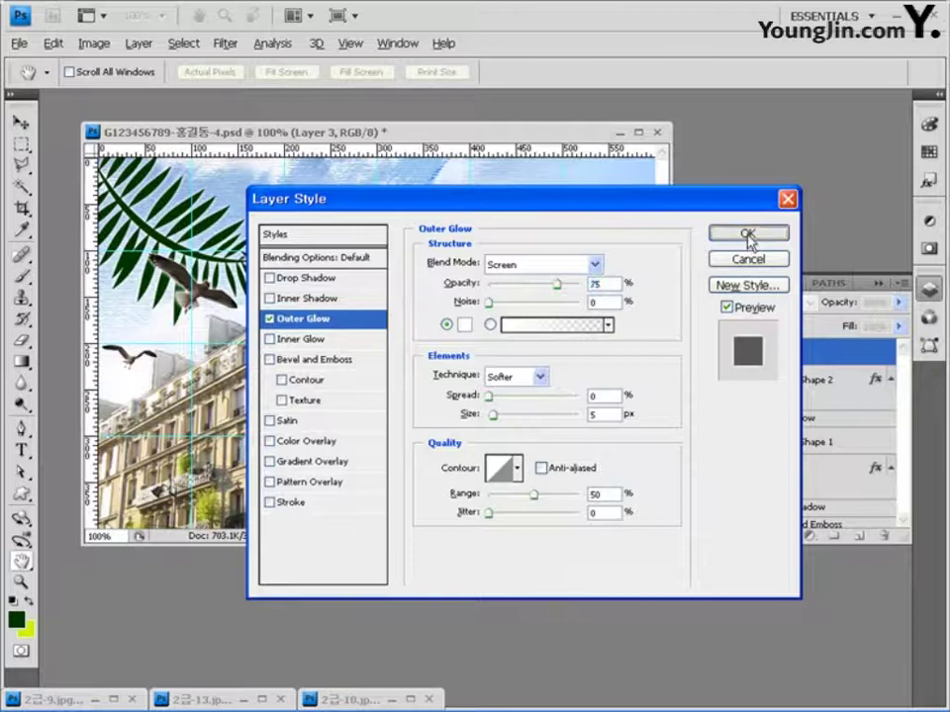
click(747, 235)
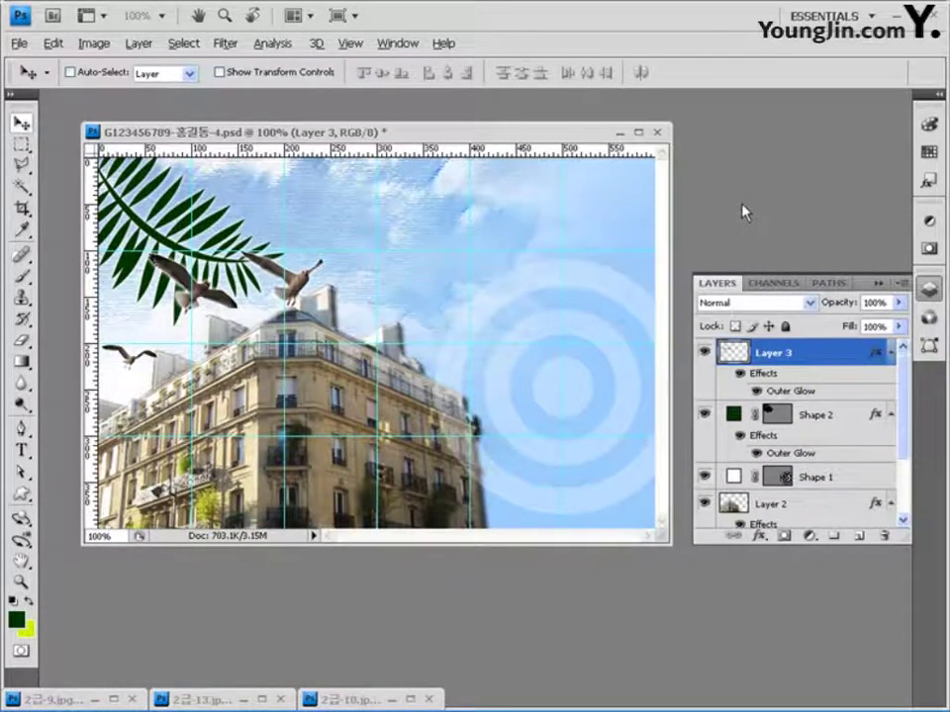
Step: Open 2급-12.jpg, select the two front airmail envelopes with the Polygonal Lasso at 0 px feather, copy them and minimise the photo
double_click(726, 220)
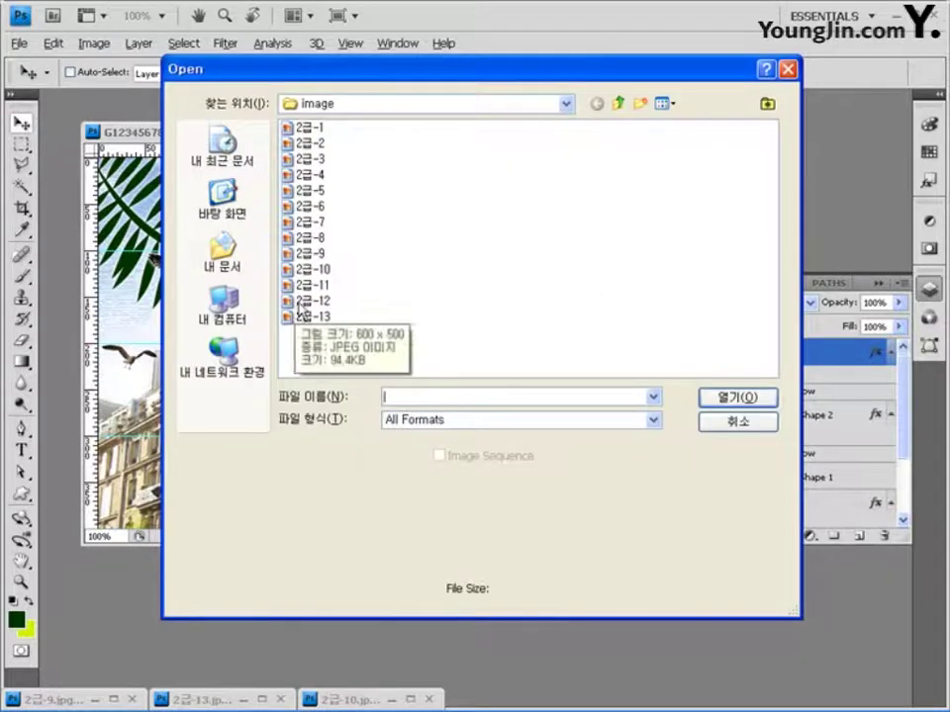
click(310, 301)
click(735, 396)
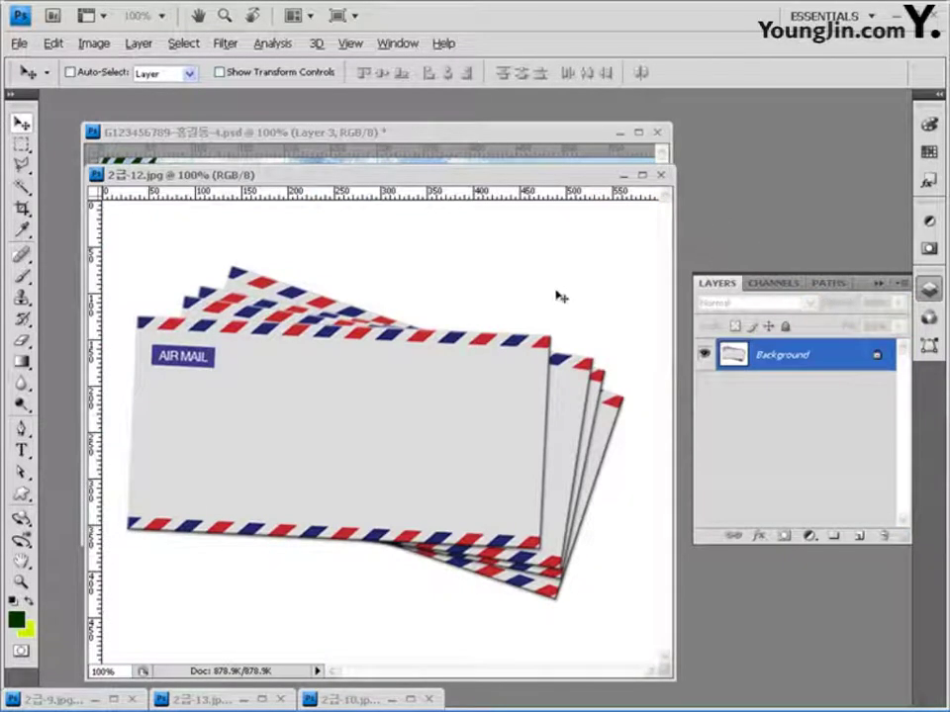
click(21, 164)
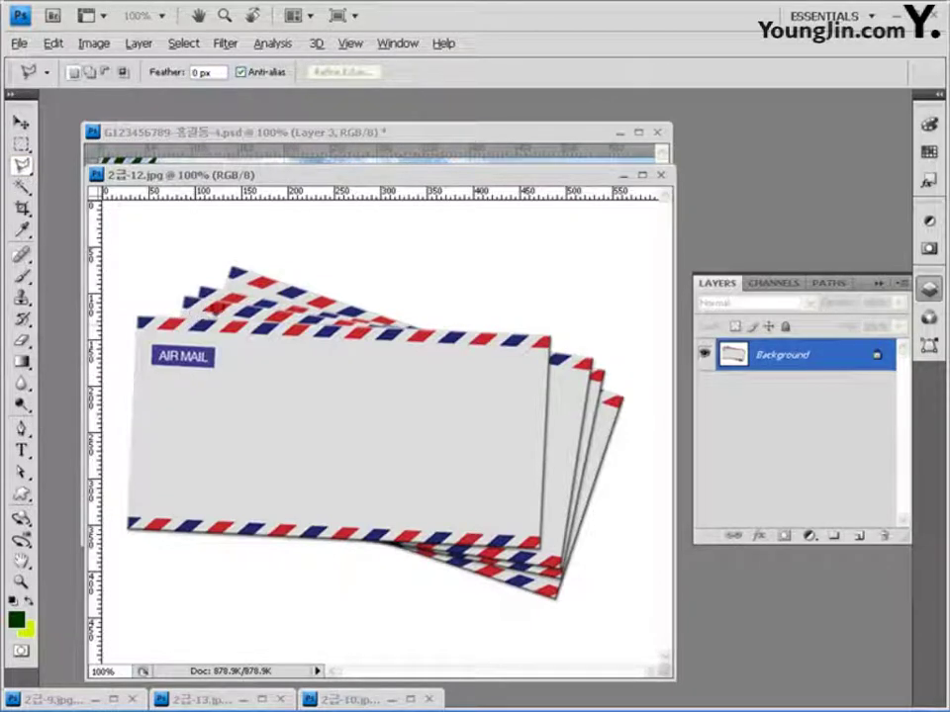
click(138, 313)
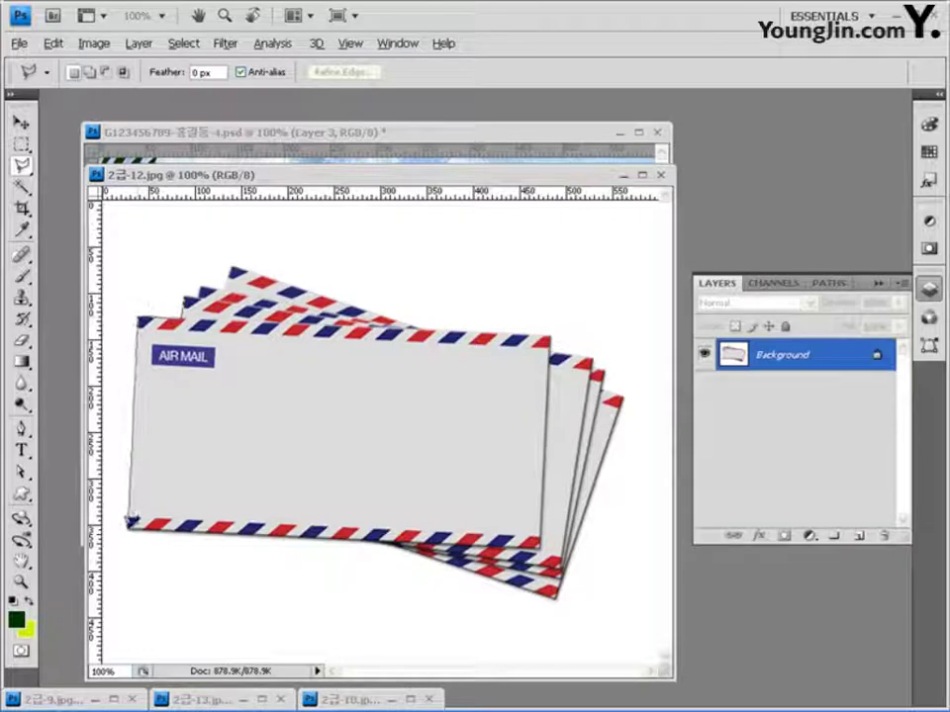
click(130, 519)
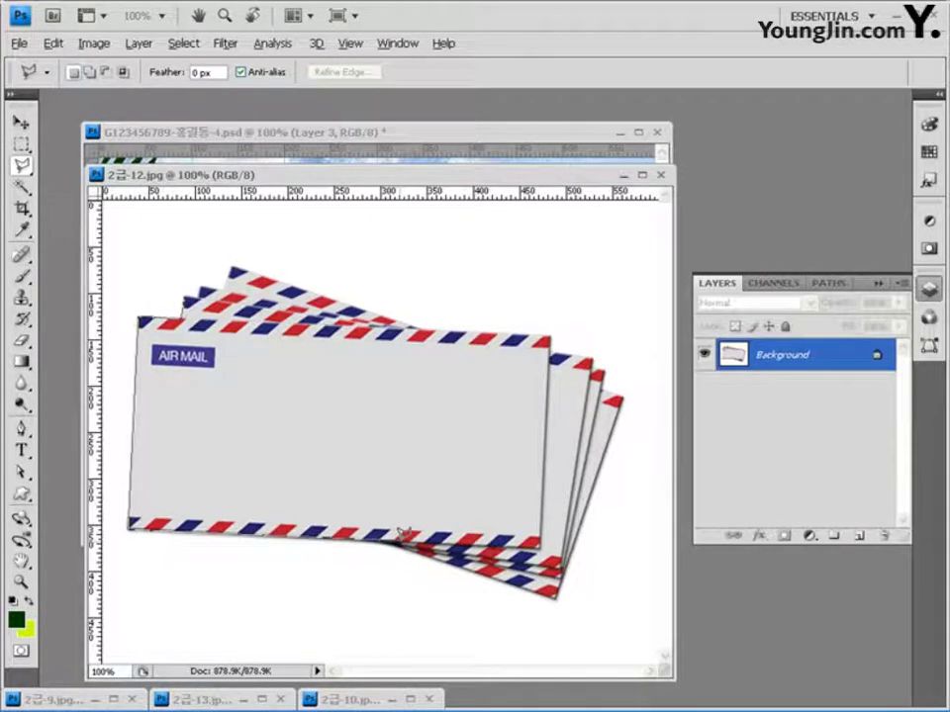
double_click(559, 594)
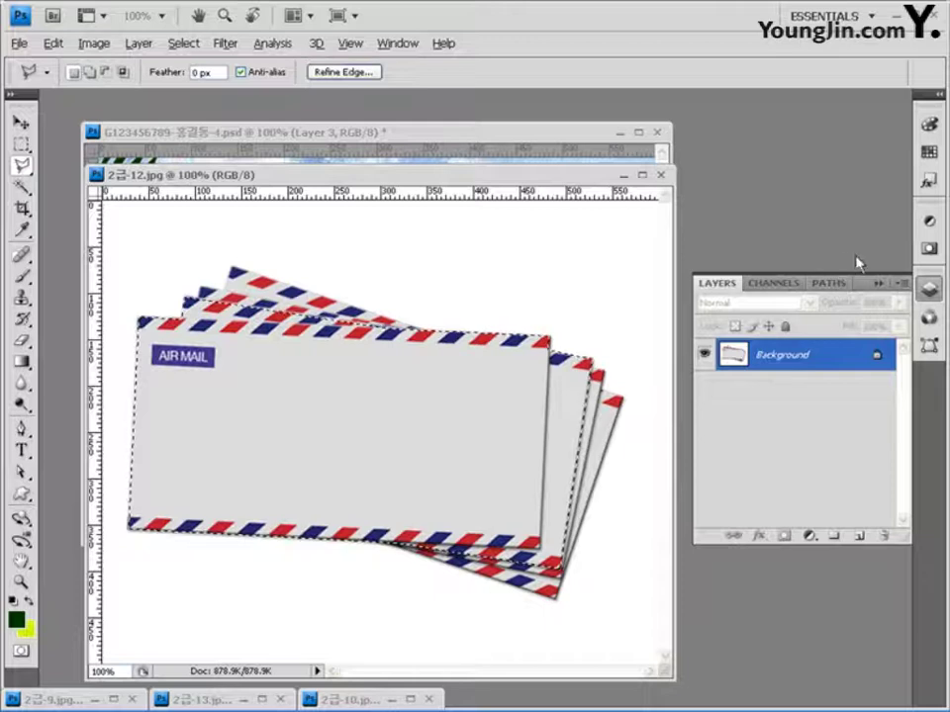
click(624, 175)
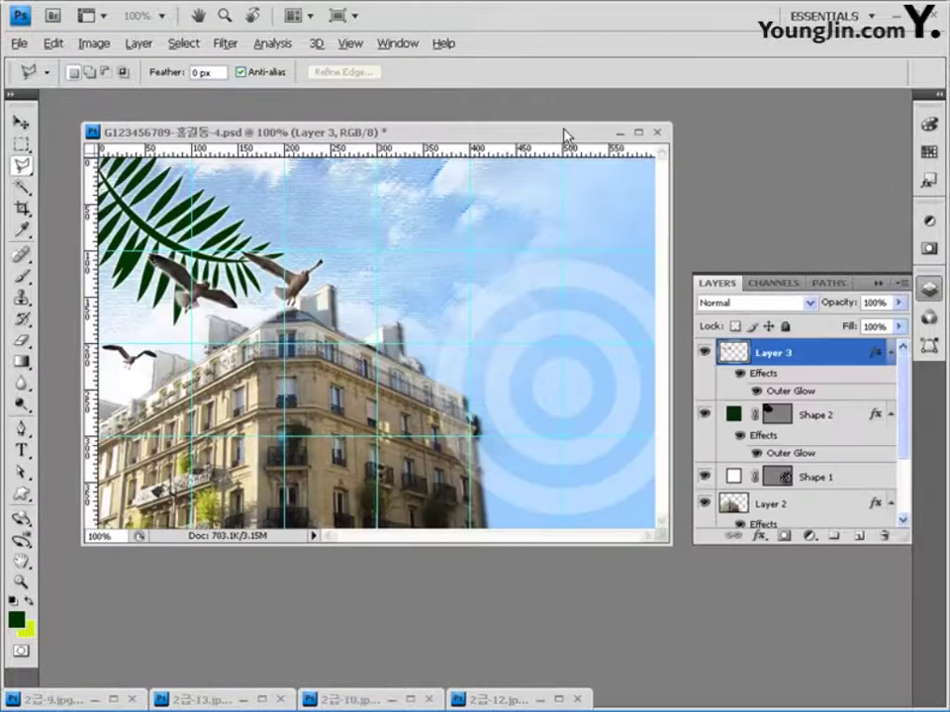
Step: Paste the envelopes into the 600 x 400 document, scale them to about 83%, rotate them about 12° and move them to the lower-right corner
key(ctrl+v)
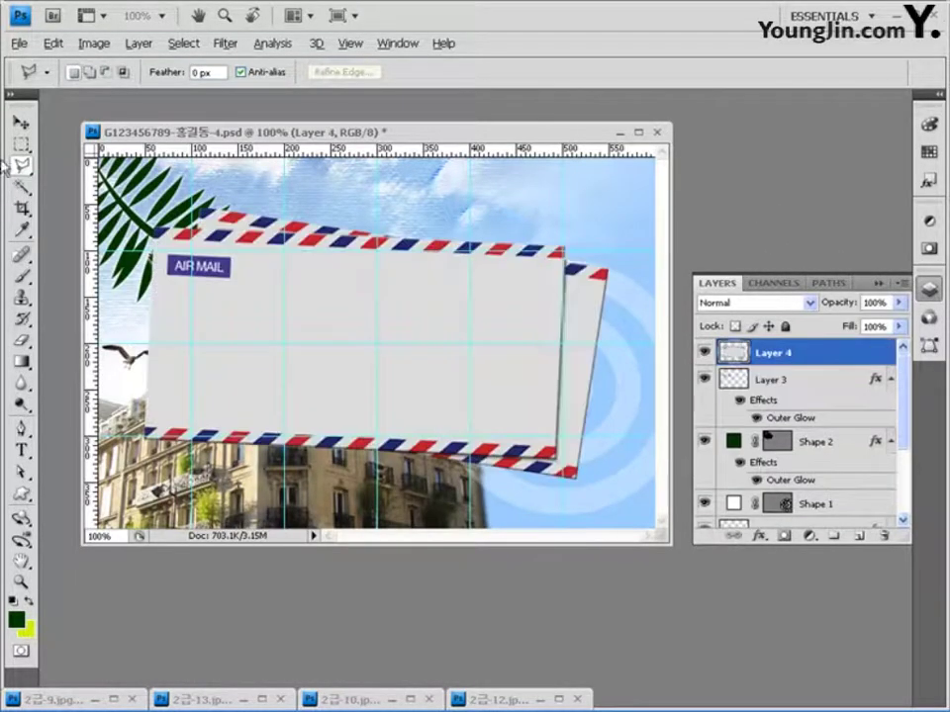
click(20, 121)
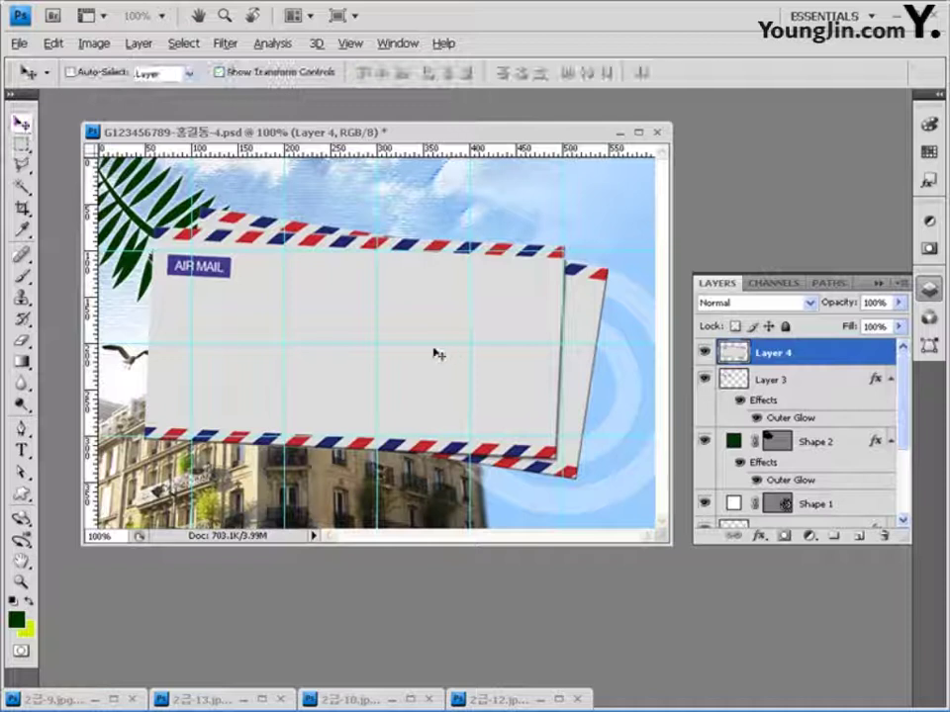
key(ctrl+t)
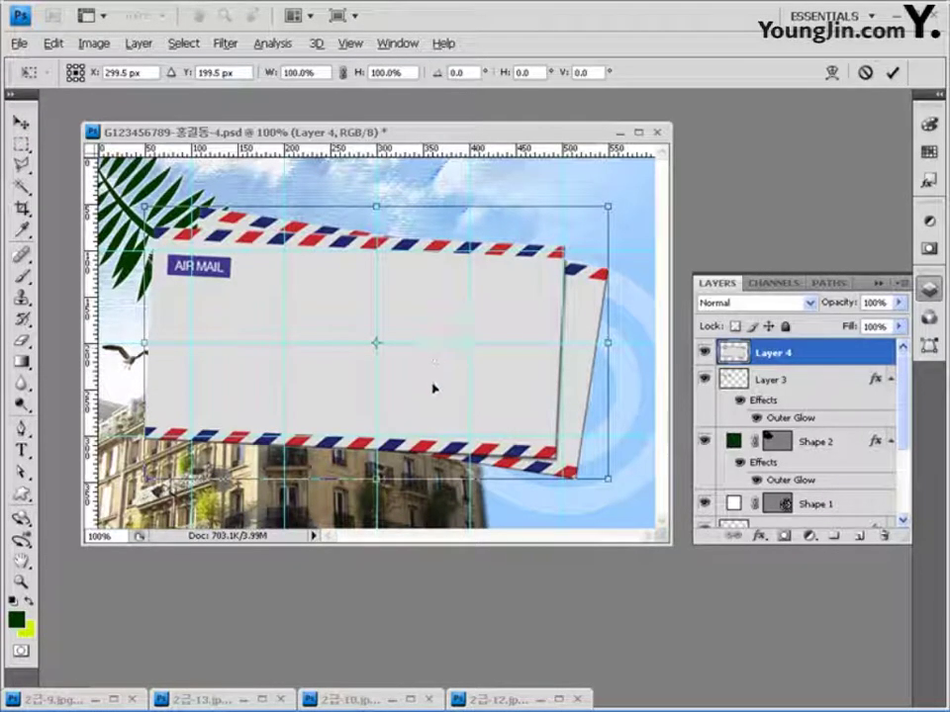
drag(517, 373, 666, 476)
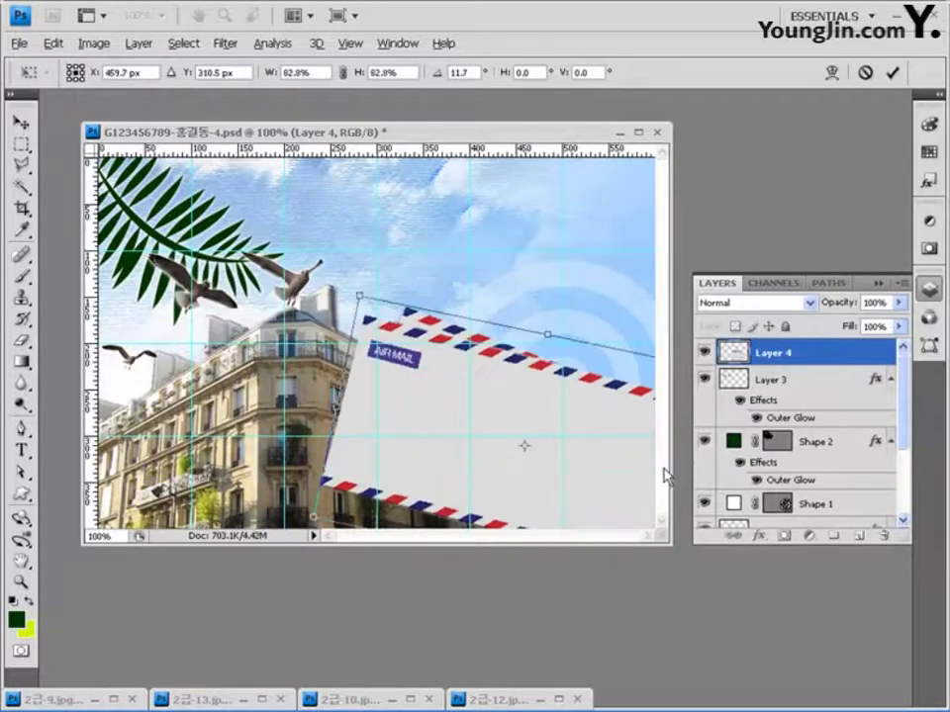
key(Return)
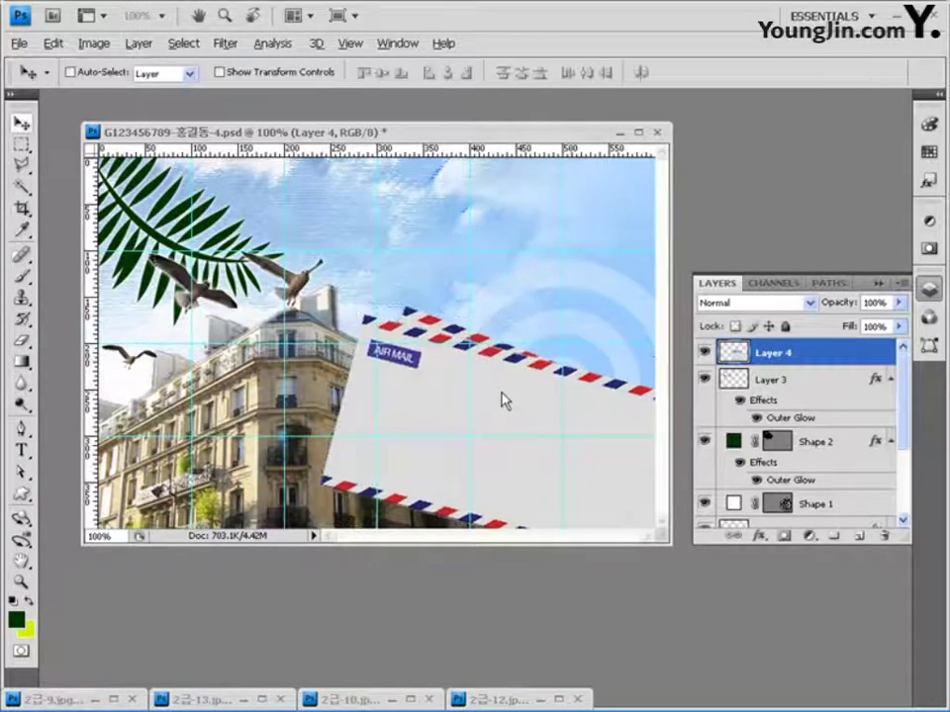
Step: Add a 2 px white (#ffffff) outside Stroke to the envelope layer
click(758, 538)
click(795, 526)
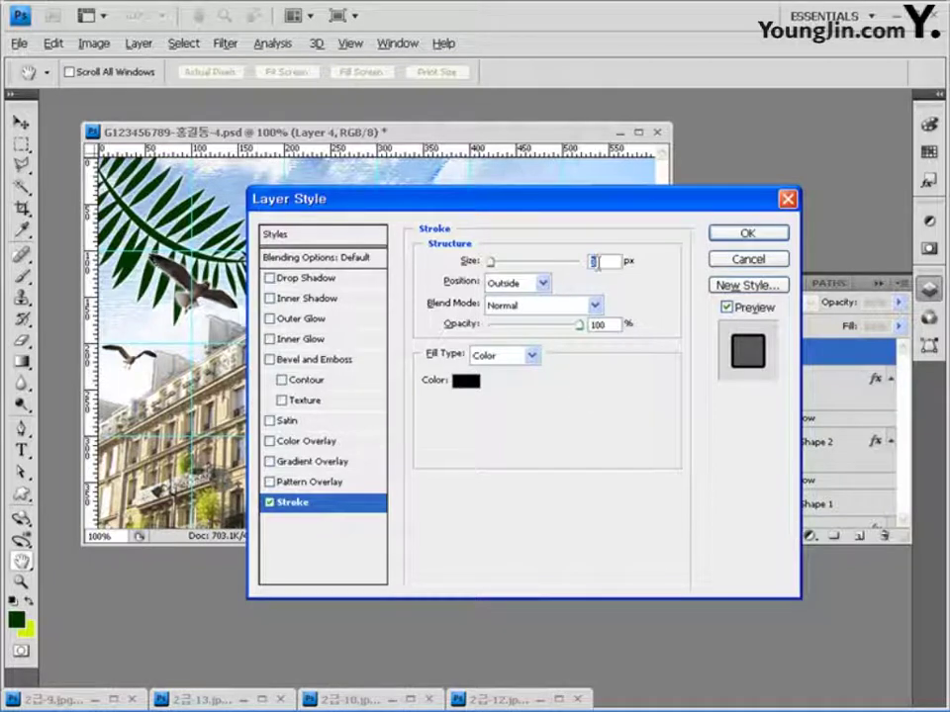
text(1)
text(2)
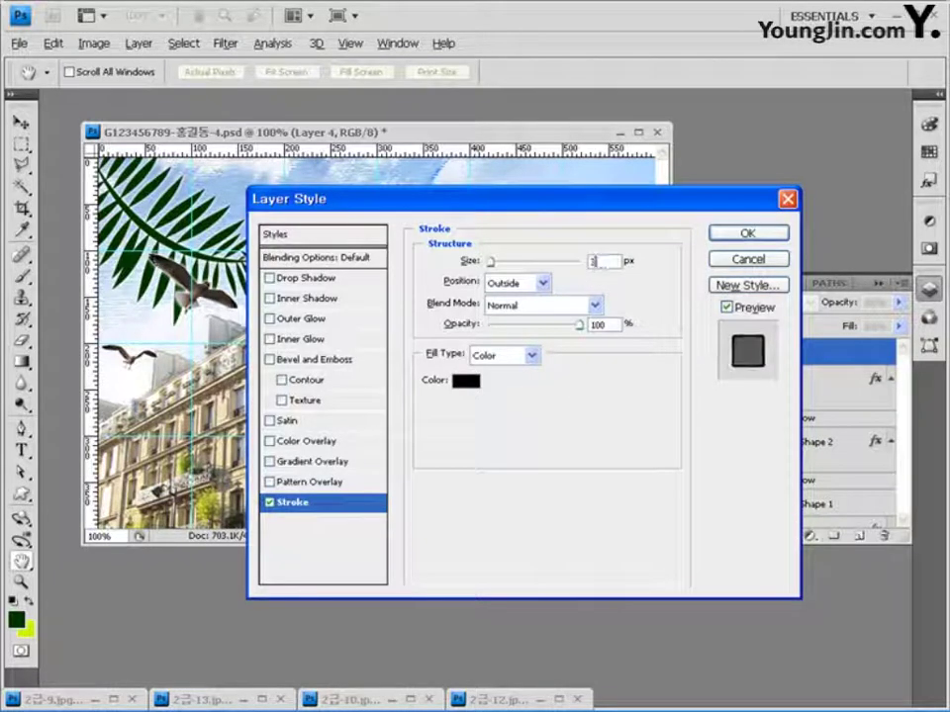
click(466, 381)
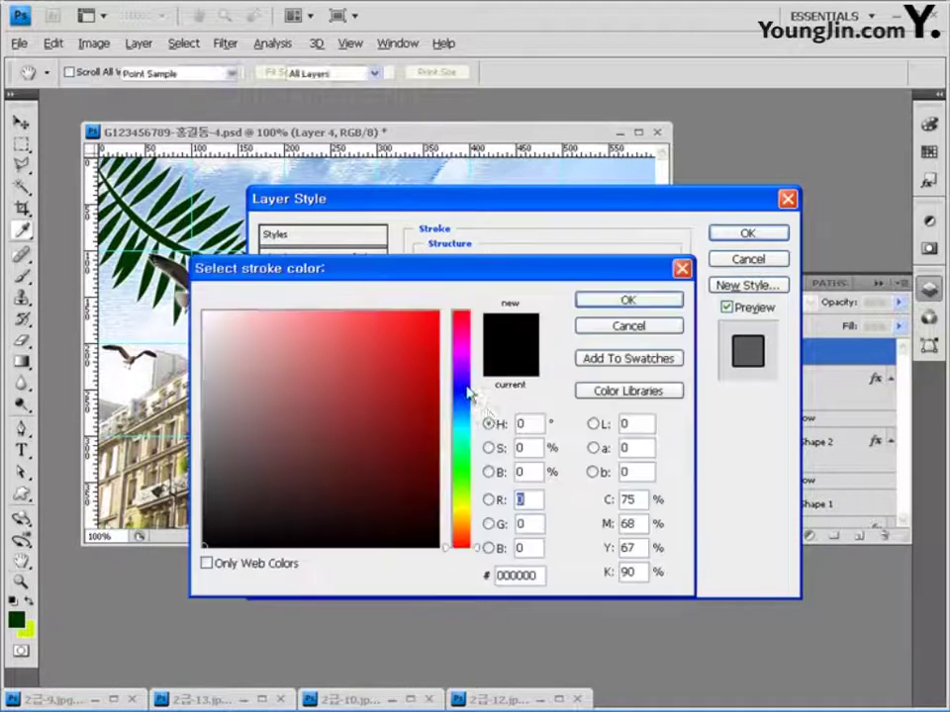
double_click(524, 575)
text(ffffff)
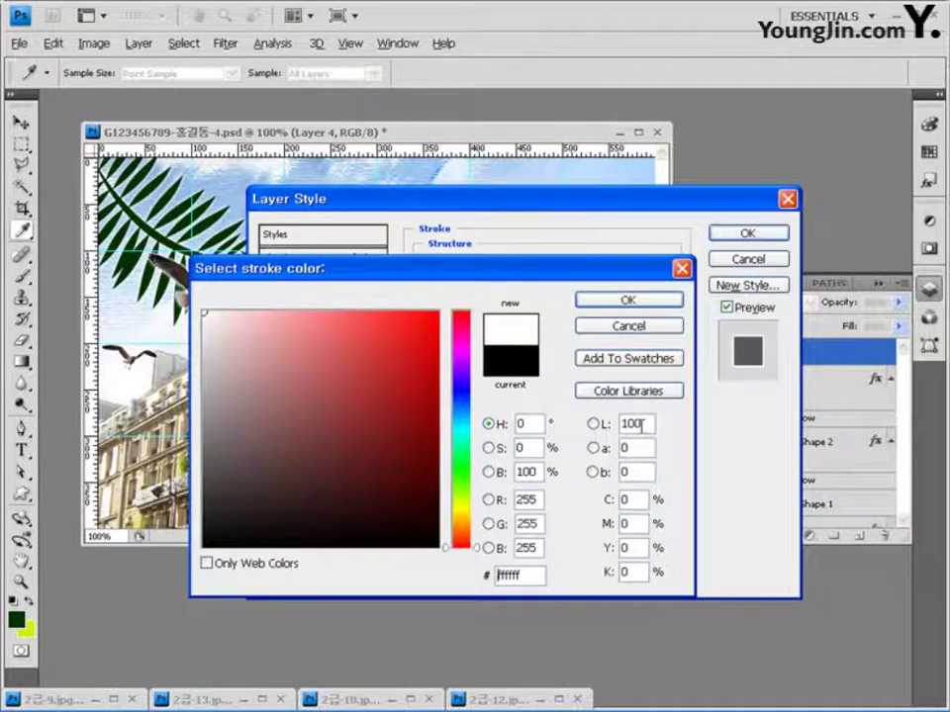
click(638, 301)
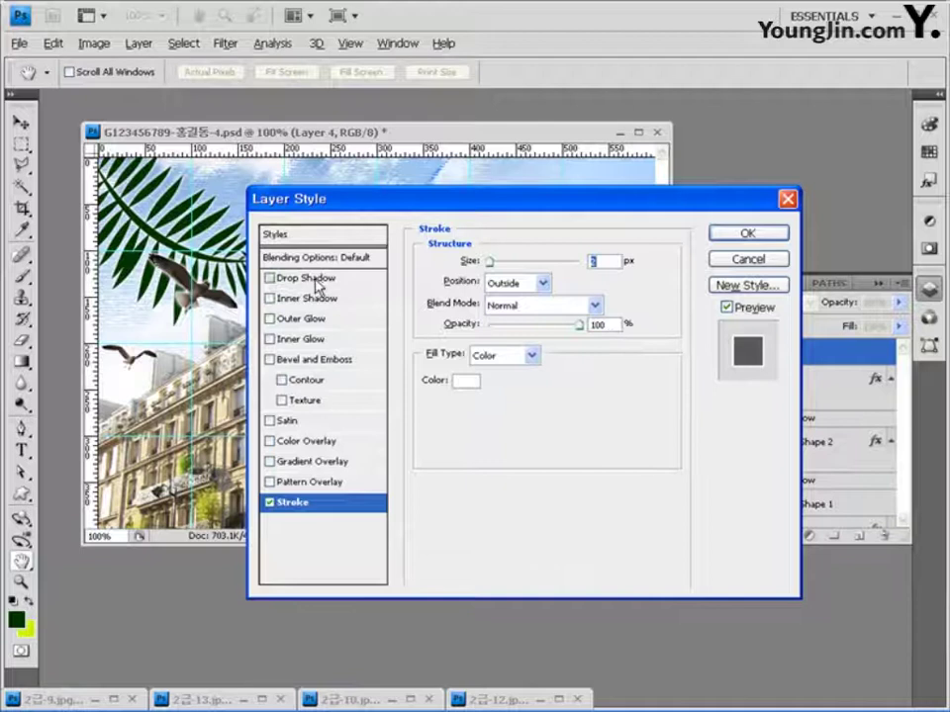
Step: Add a Drop Shadow to the envelope layer at its default settings and reposition the Layer Style dialog to check the canvas
click(315, 280)
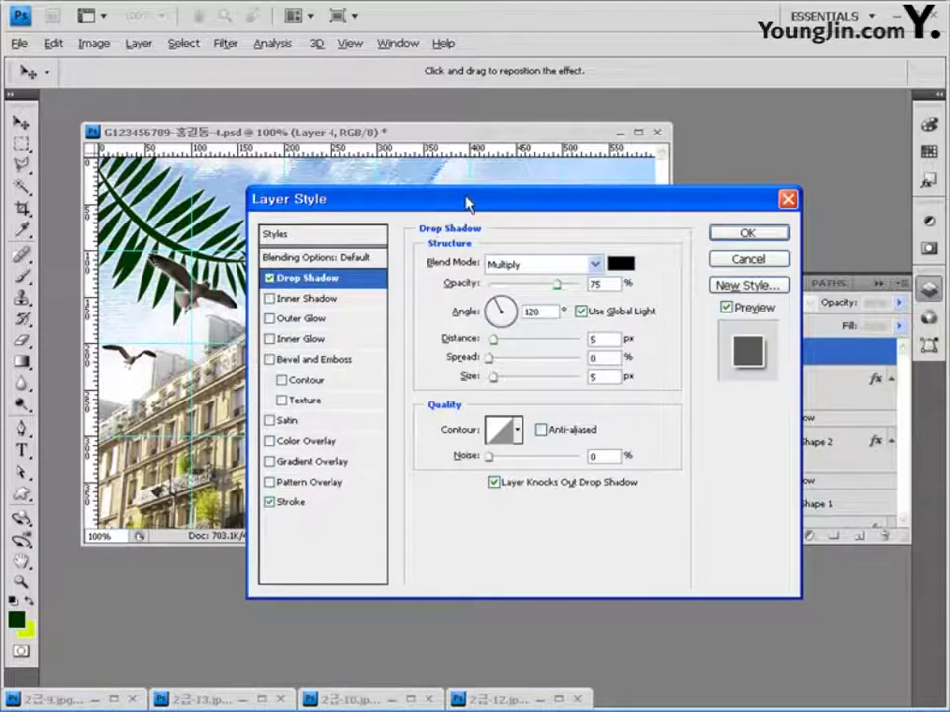
drag(467, 202, 107, 259)
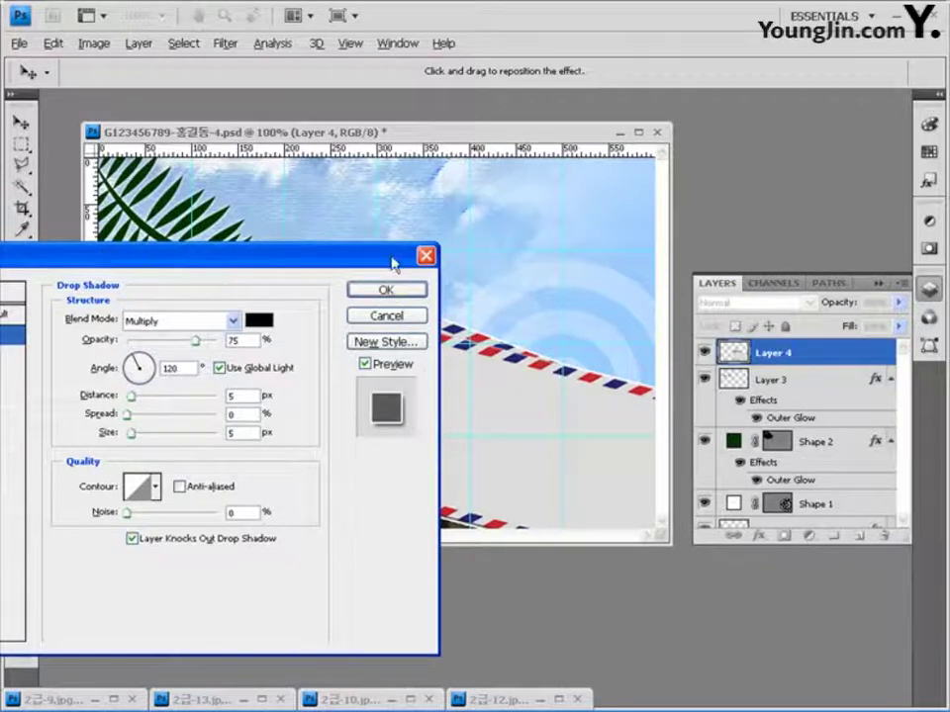
drag(395, 261, 244, 276)
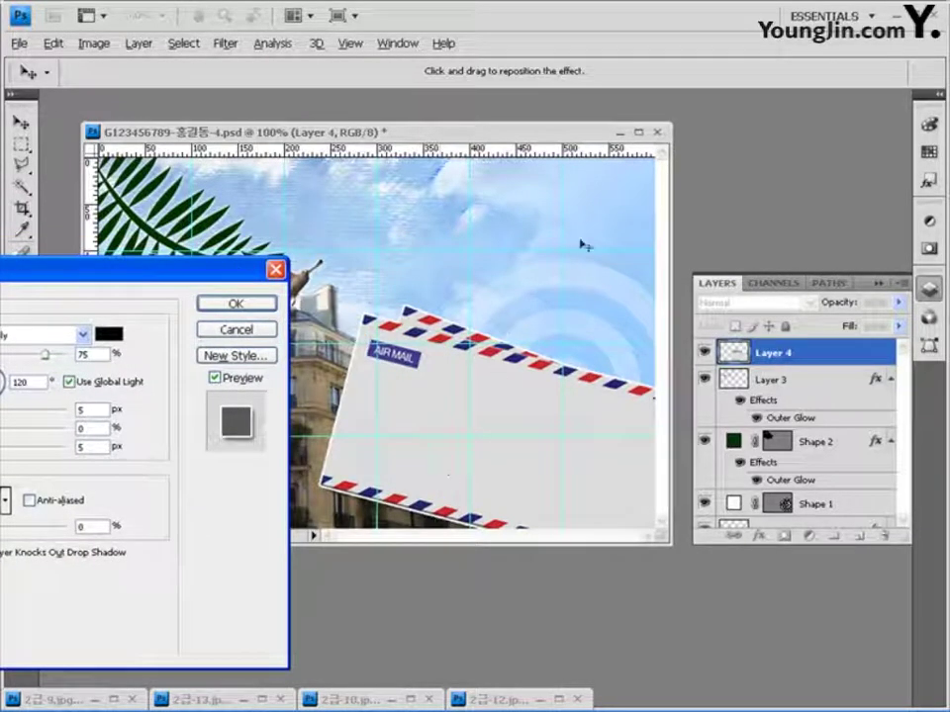
drag(211, 278, 731, 189)
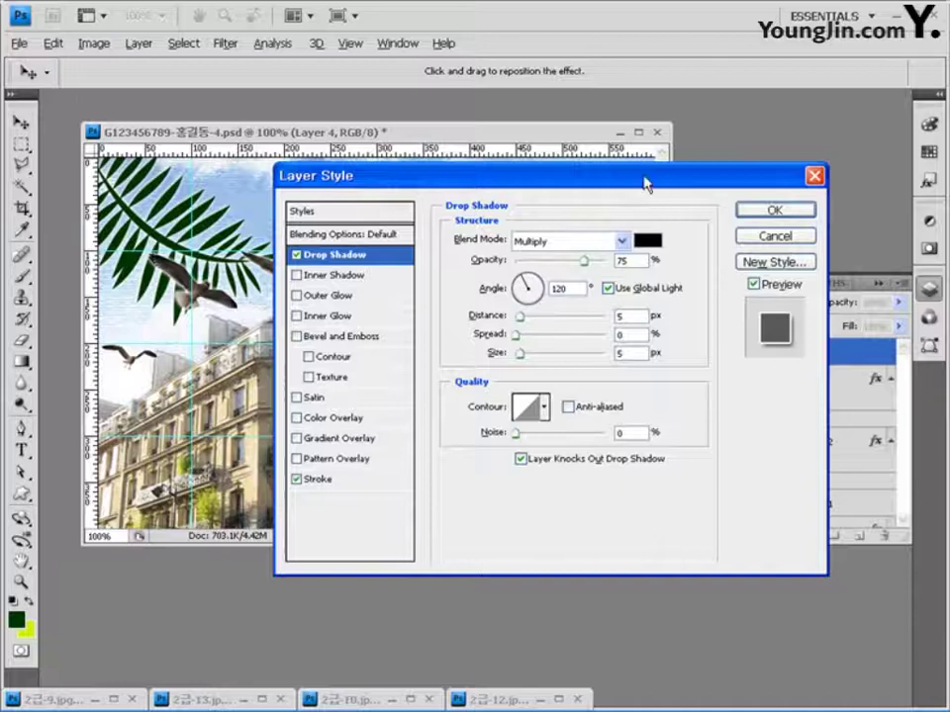
mouse_move(645, 184)
mouse_down()
mouse_move(923, 203)
mouse_move(639, 168)
mouse_up()
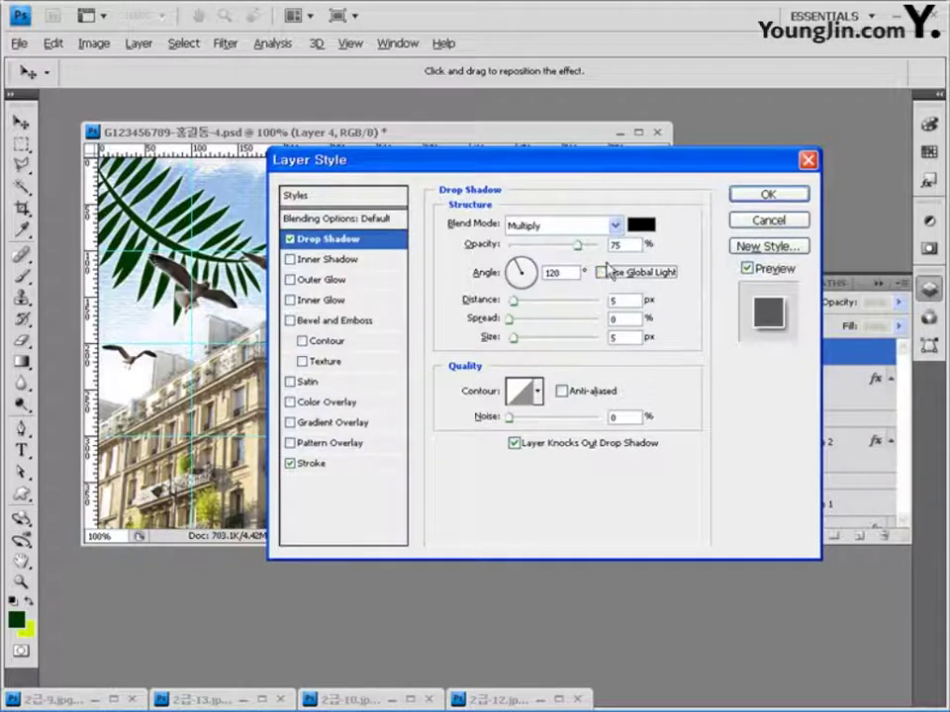
drag(636, 171, 867, 217)
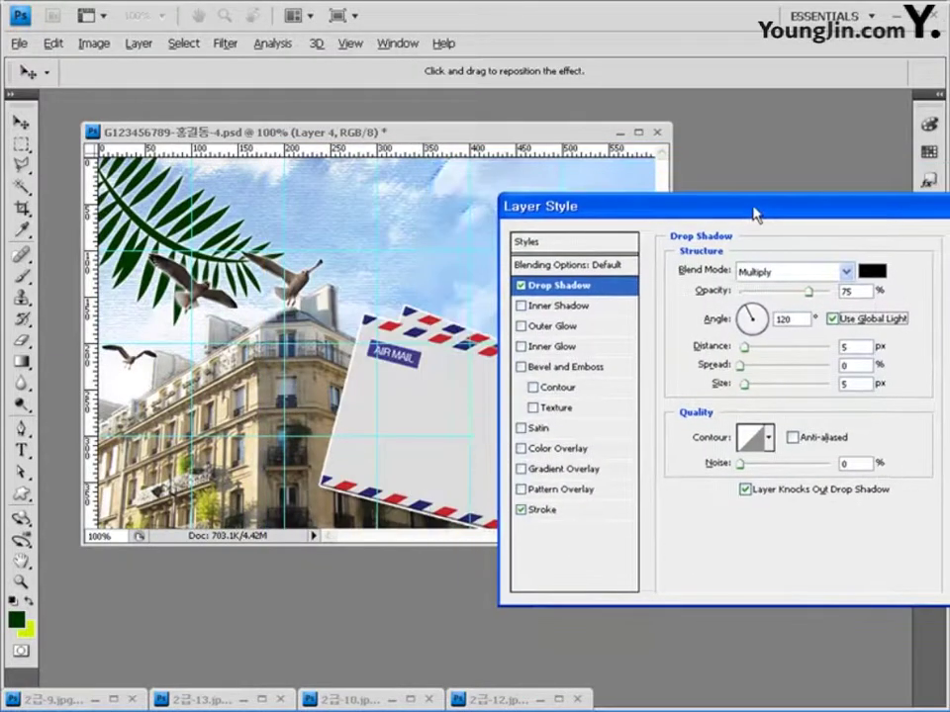
drag(757, 211, 714, 96)
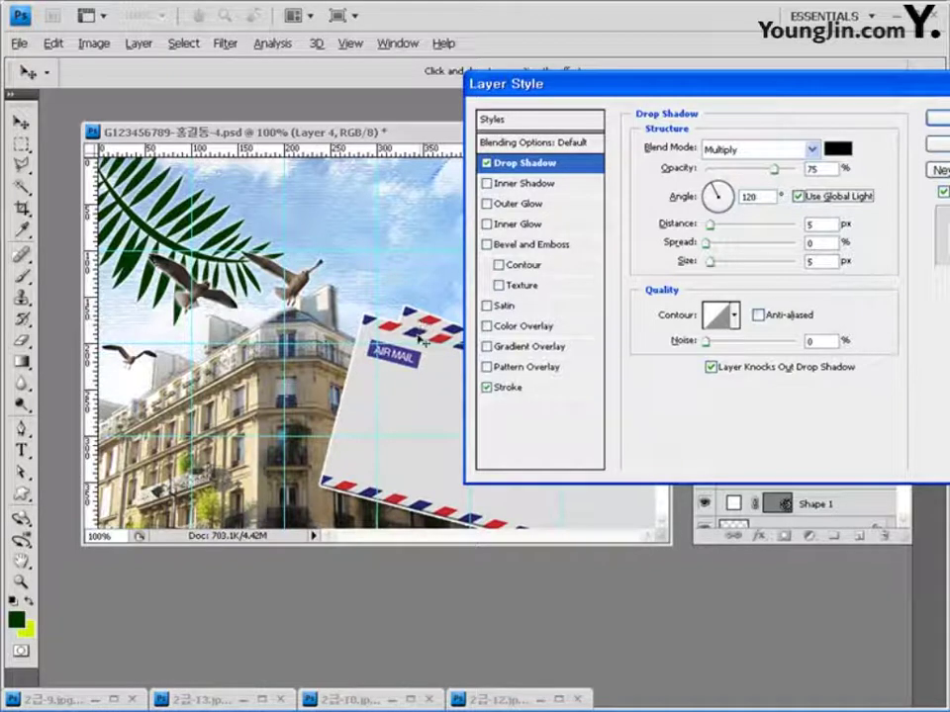
Step: Try other drop shadow angles with Use Global Light on, including -149°, and set the angle back to 120°
click(708, 197)
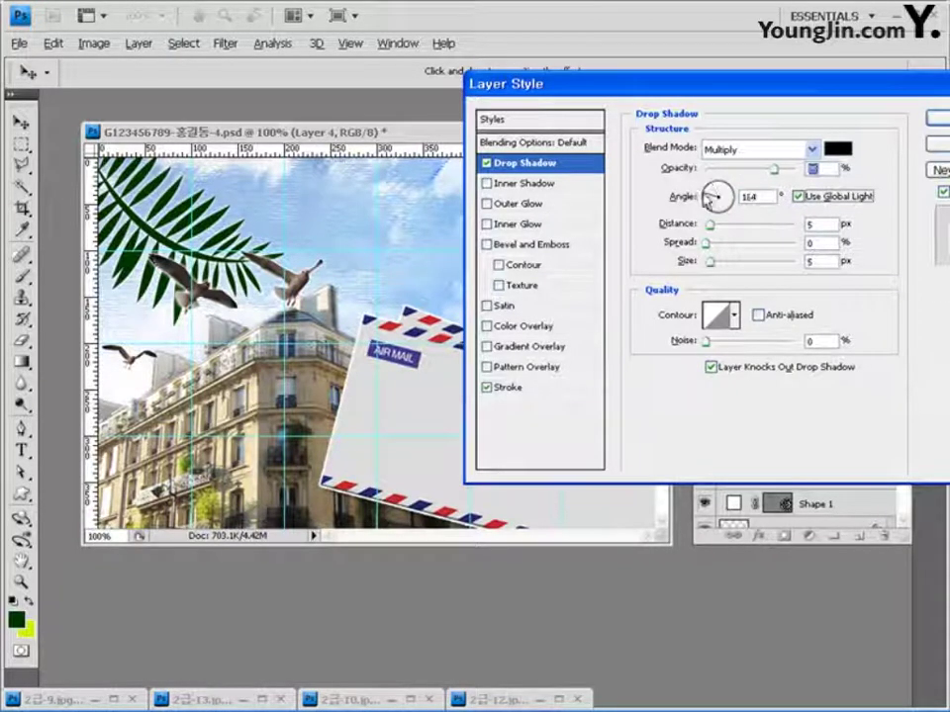
drag(336, 294, 339, 297)
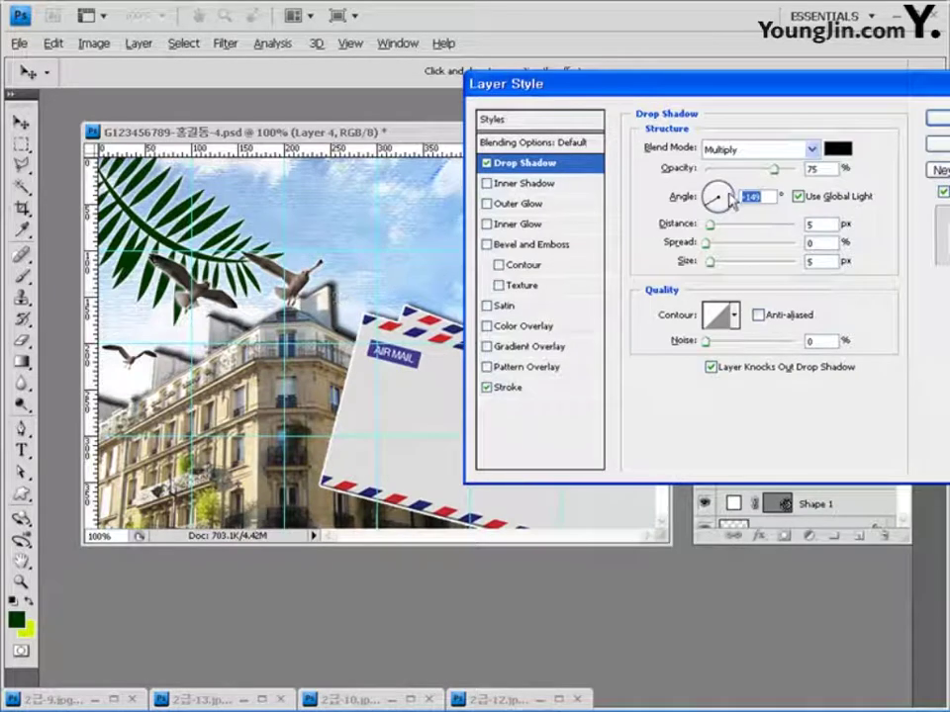
drag(732, 201, 709, 193)
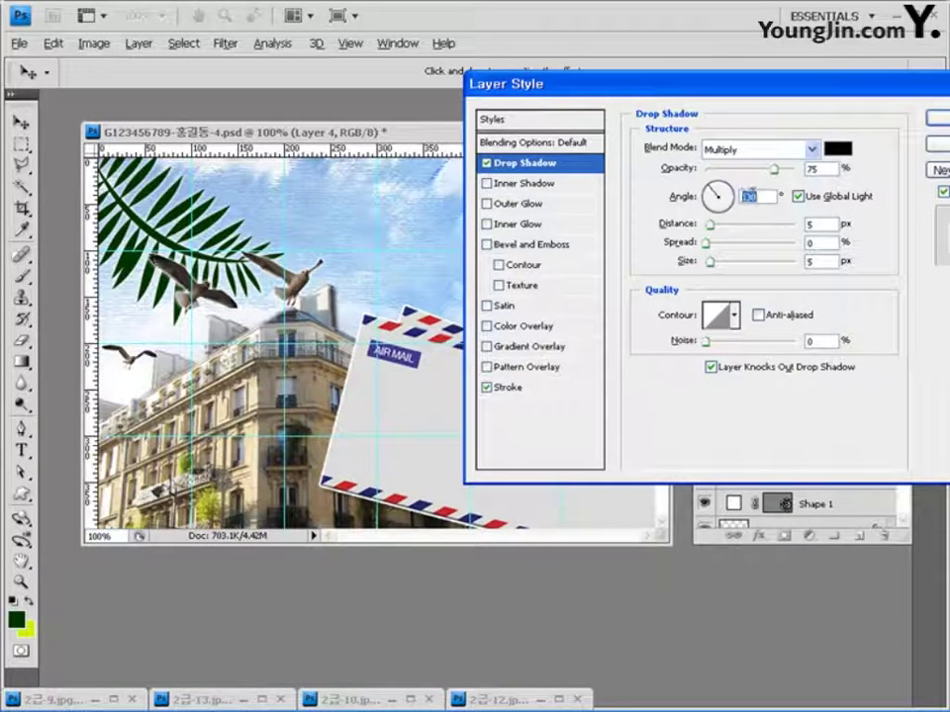
text(120)
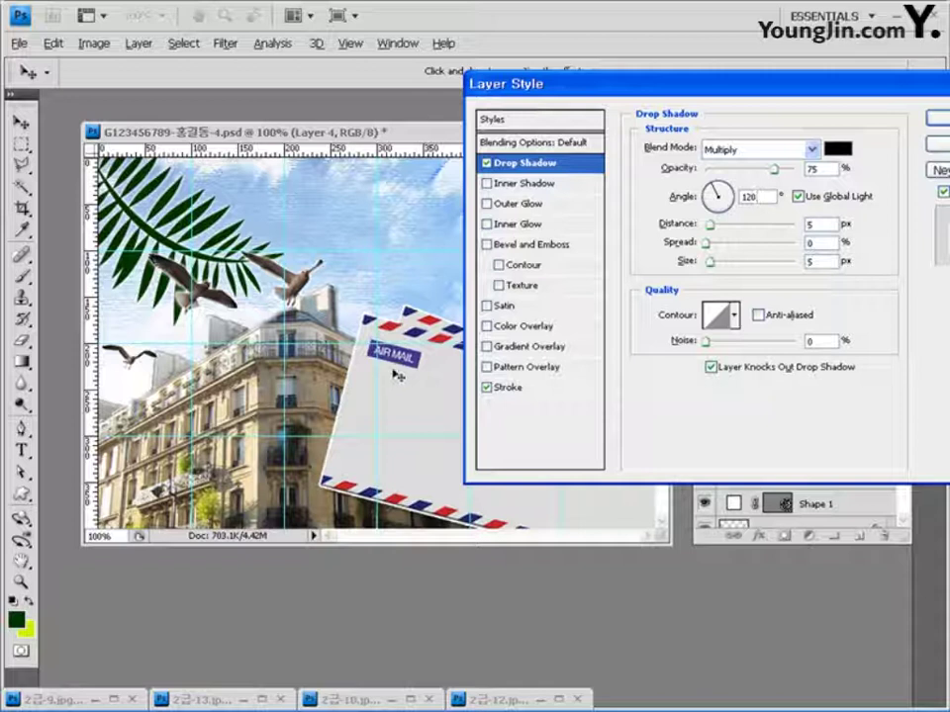
Step: Turn off Use Global Light for the envelopes' drop shadow, set its angle to -125° and apply the layer style
click(798, 196)
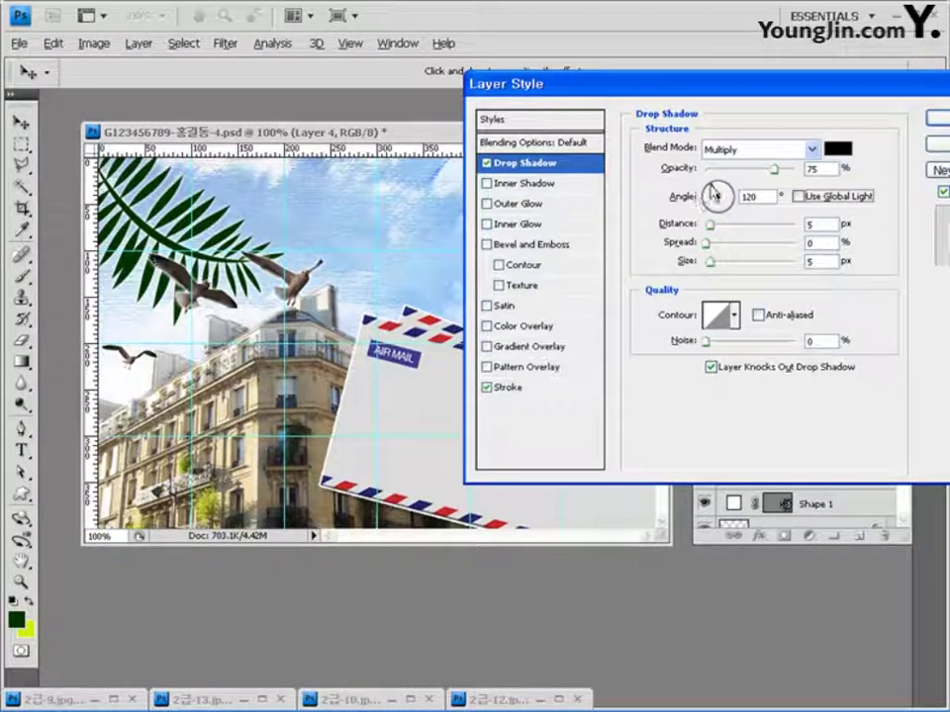
drag(713, 195, 737, 201)
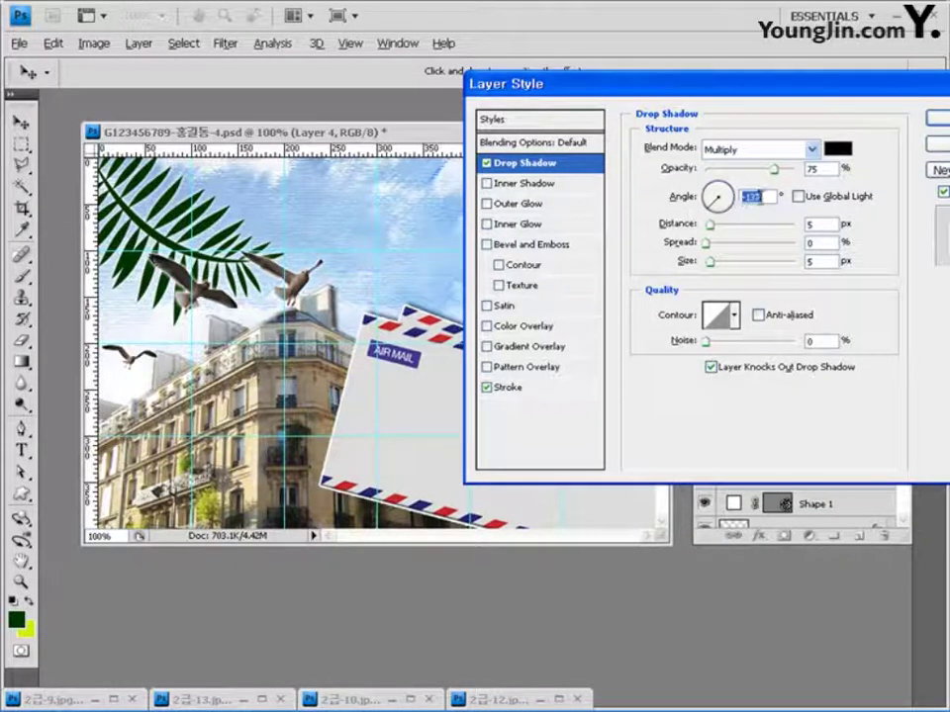
click(707, 208)
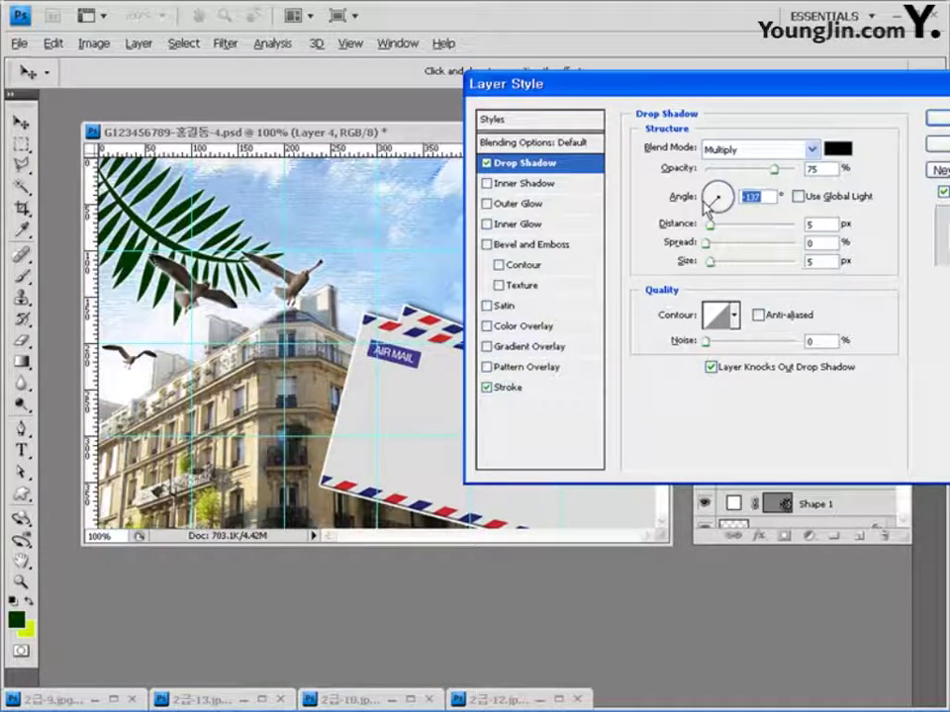
text(-125)
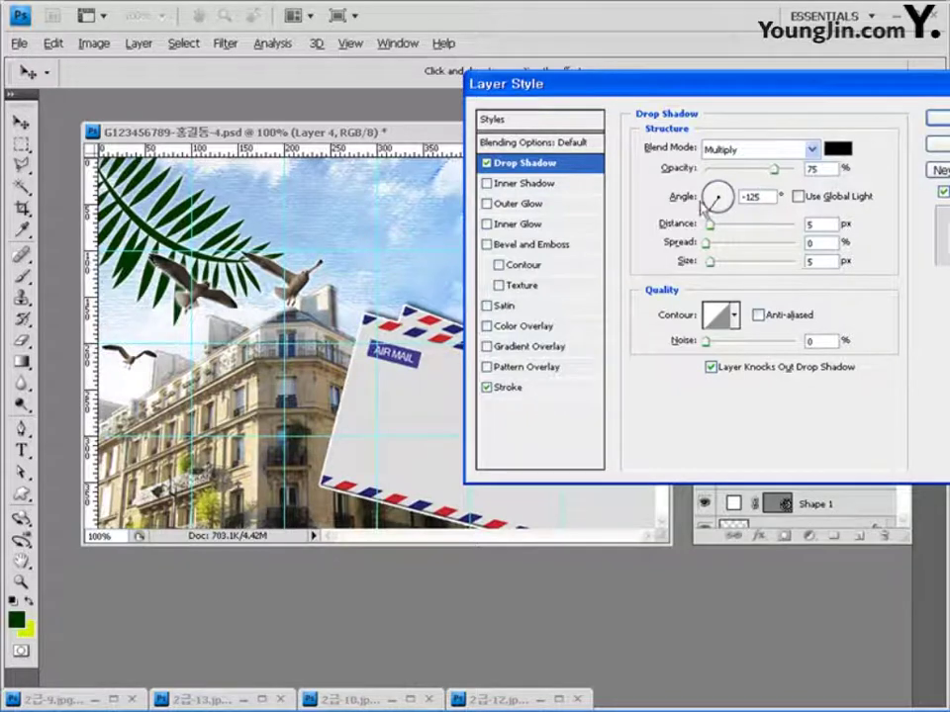
click(934, 117)
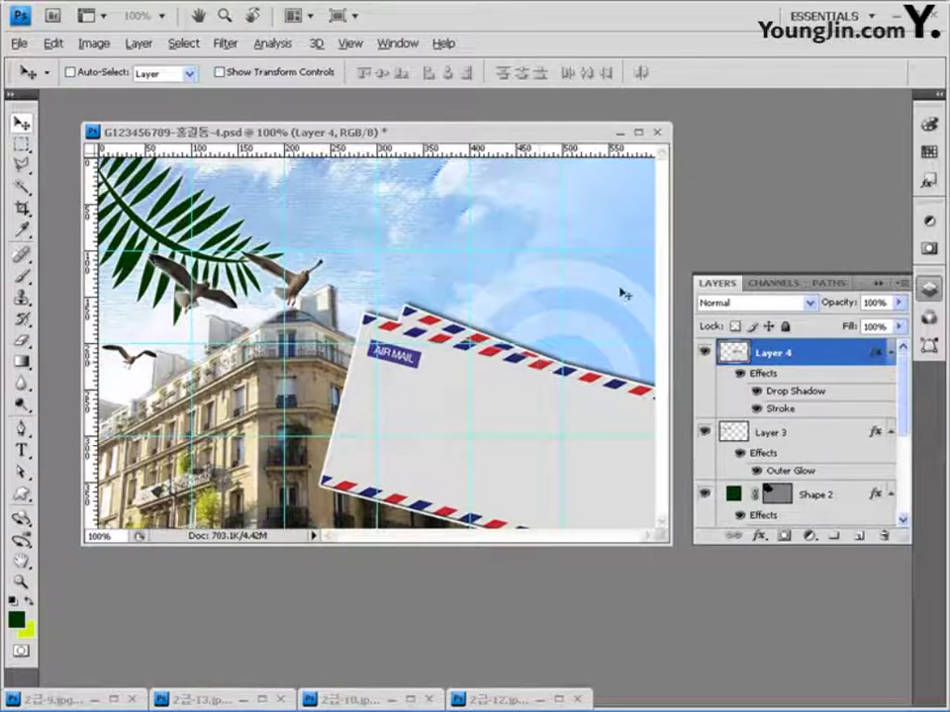
Step: Open 2급-11.jpg and select the pen by tracing its outline with the Polygonal Lasso tool
key(ctrl+o)
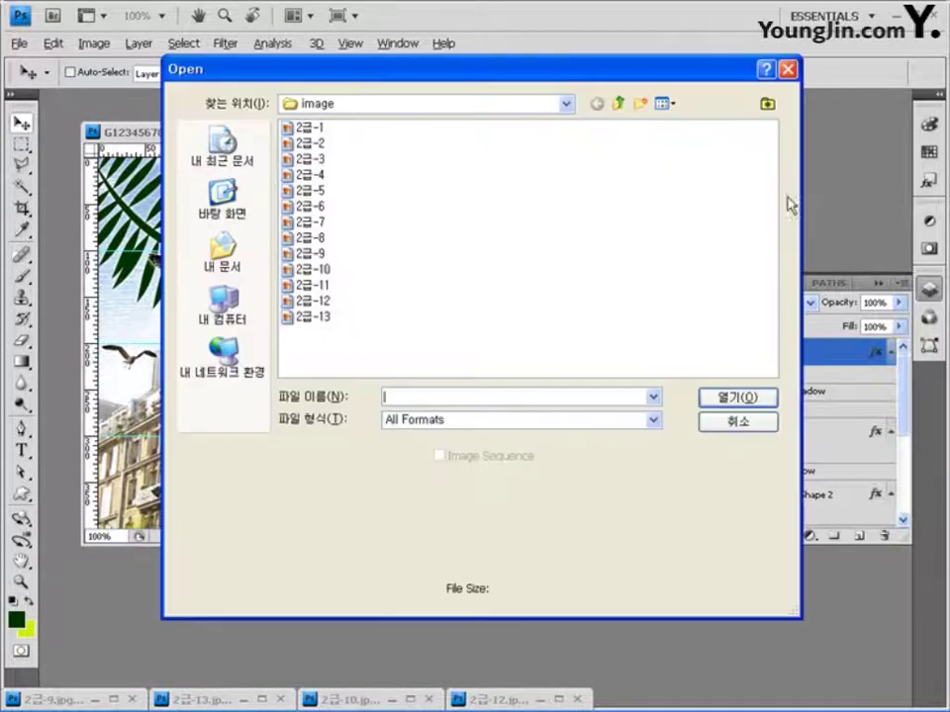
double_click(325, 285)
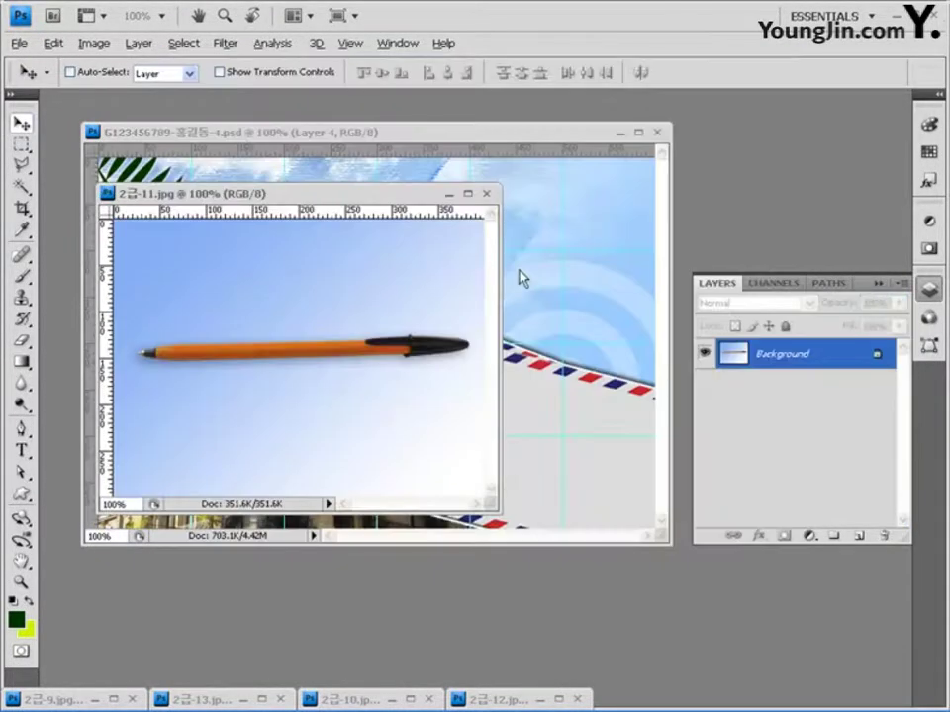
click(22, 165)
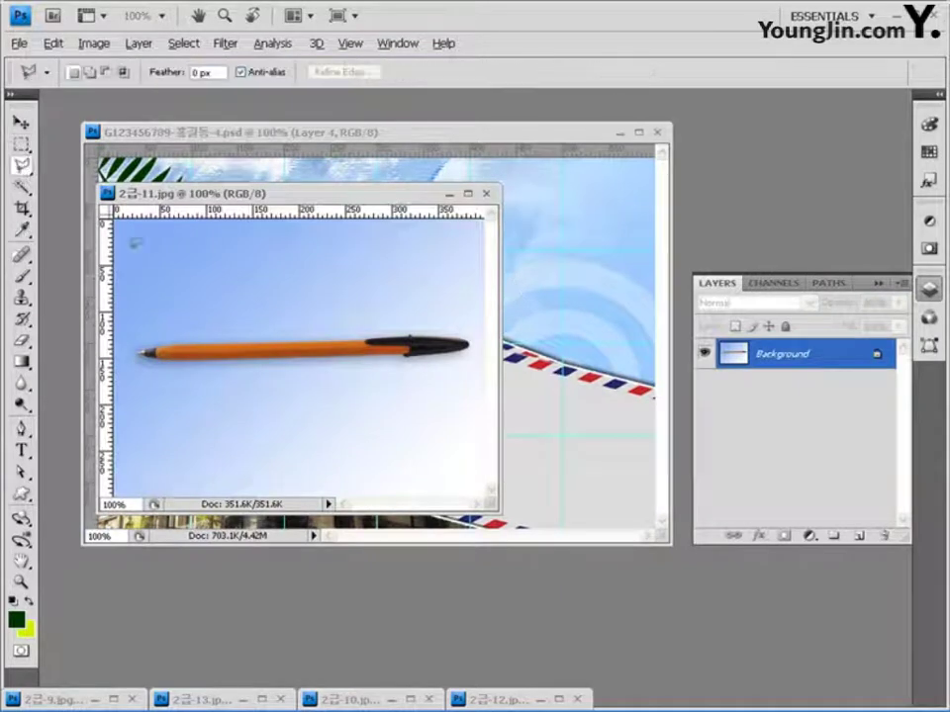
ctrl+click(233, 362)
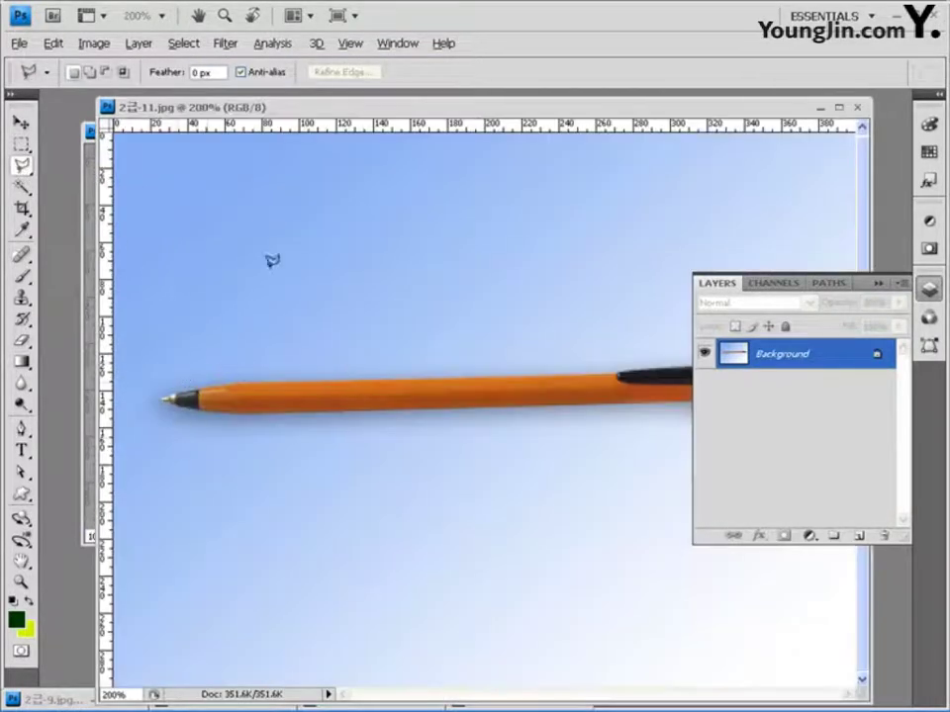
key(F7)
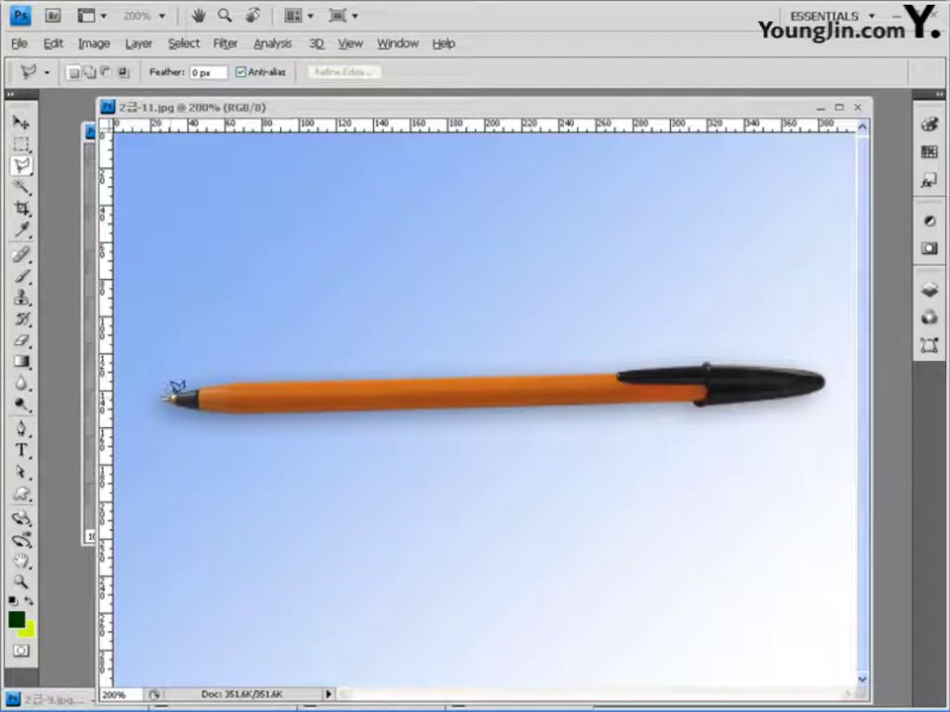
click(168, 395)
click(240, 376)
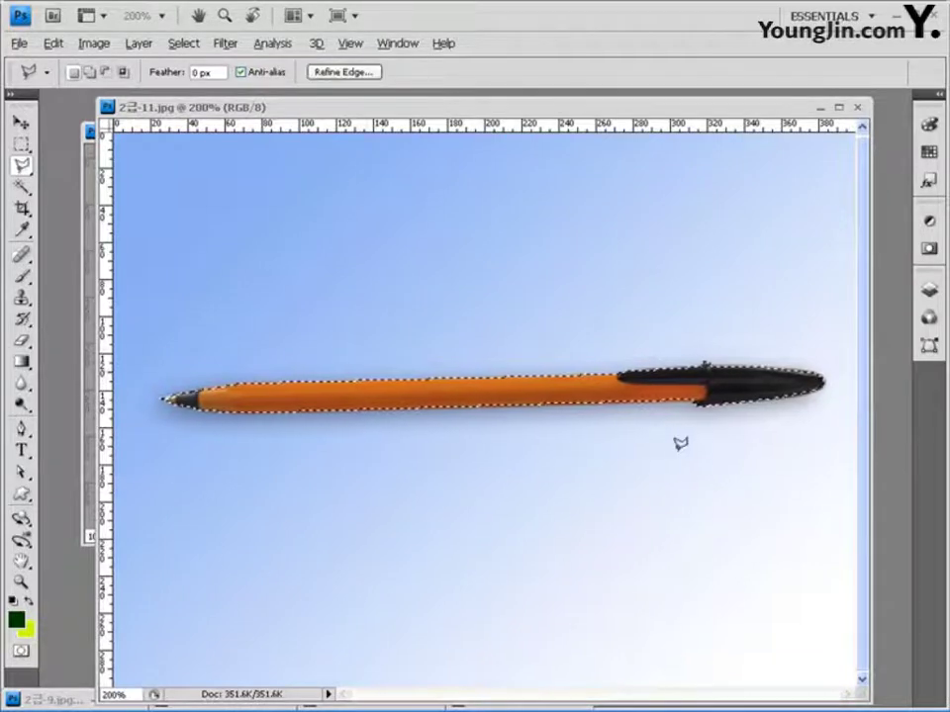
Step: Copy the selected pen into the G123456789 composition as a new layer and minimize the 2급-11.jpg window
click(21, 584)
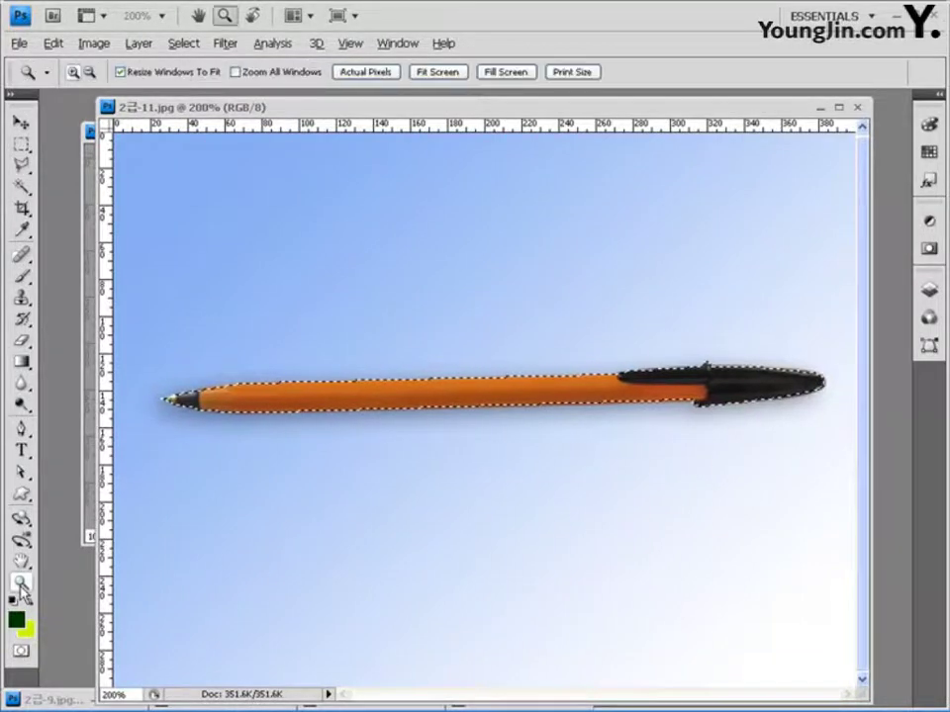
double_click(21, 585)
drag(343, 108, 692, 293)
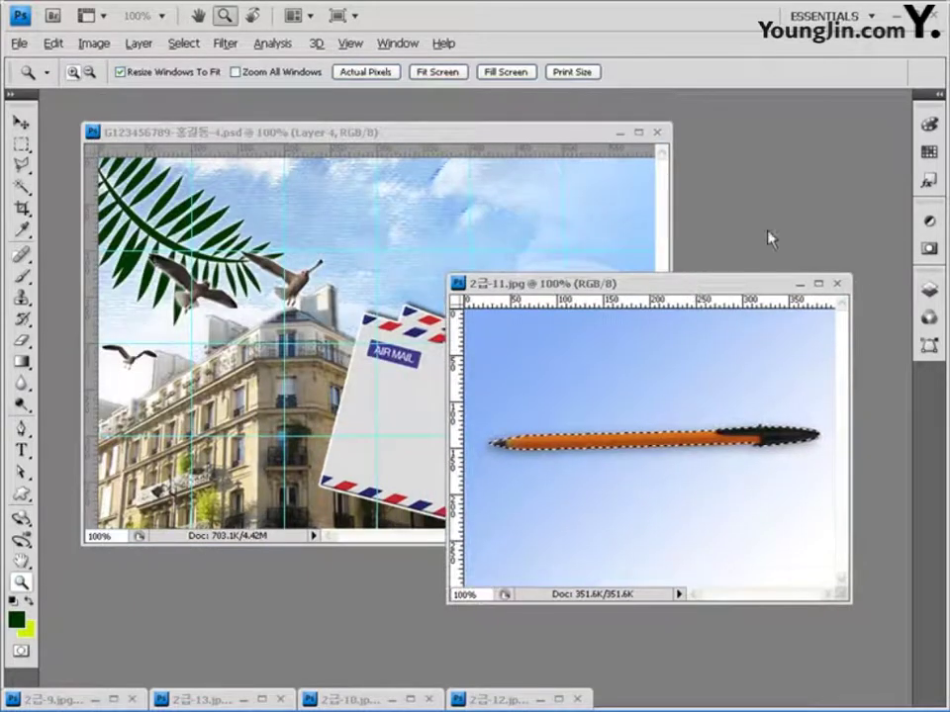
click(799, 283)
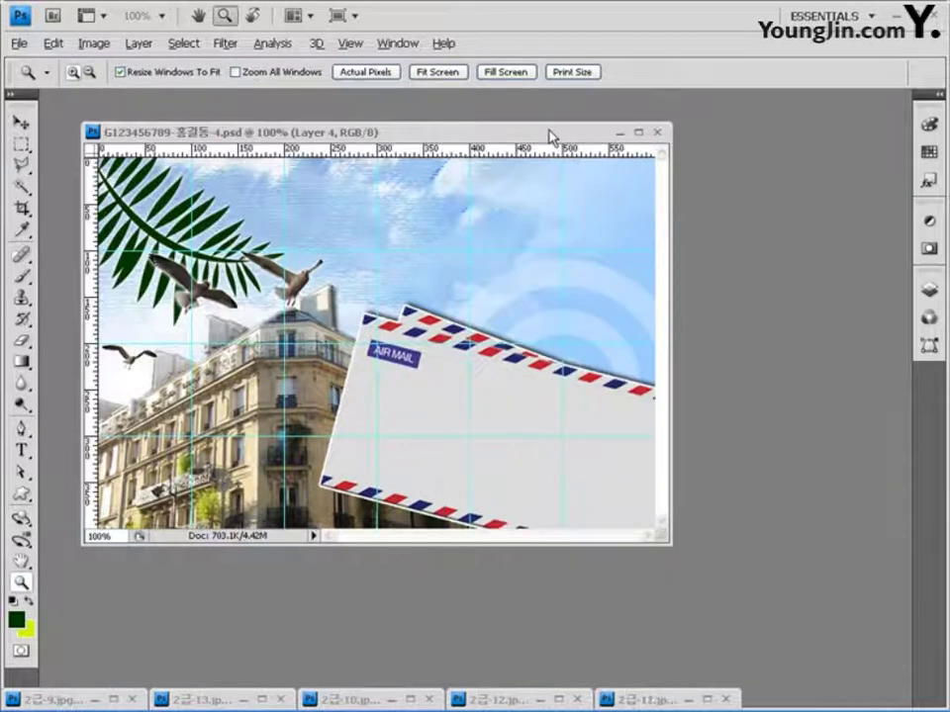
key(ctrl+v)
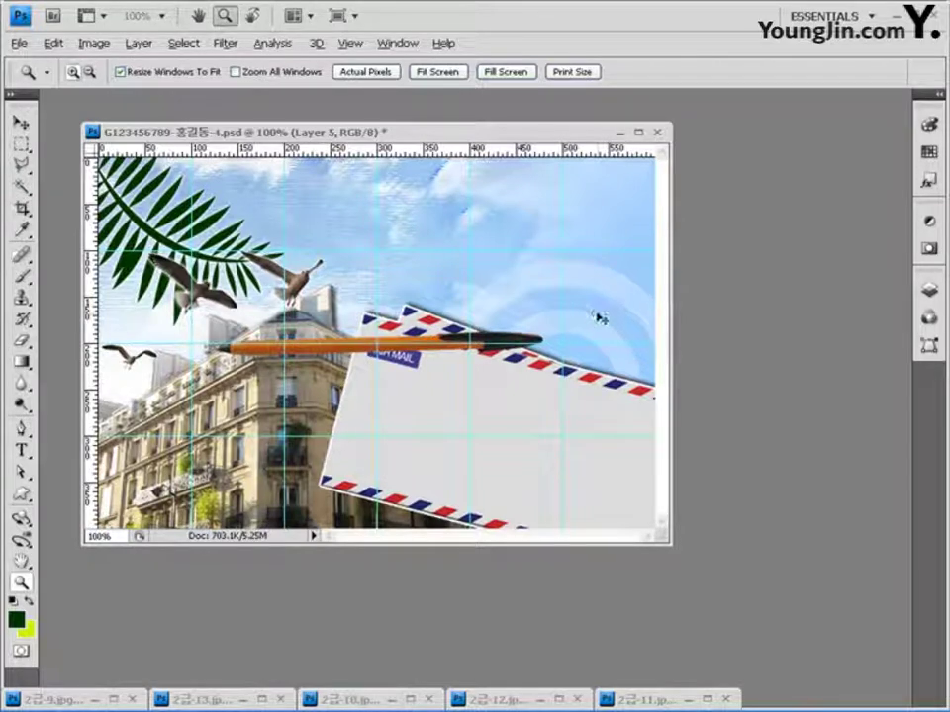
Step: Scale the pen to about 63.2%, rotate it to about -58.6° and place it across the envelopes' upper edge
key(ctrl+t)
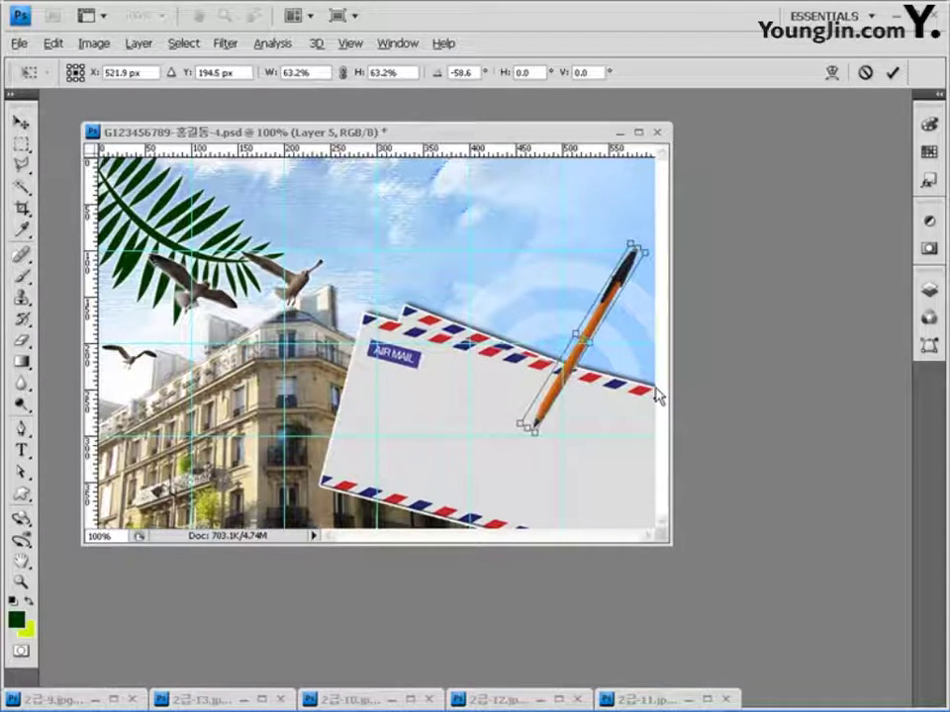
key(Return)
key(z)
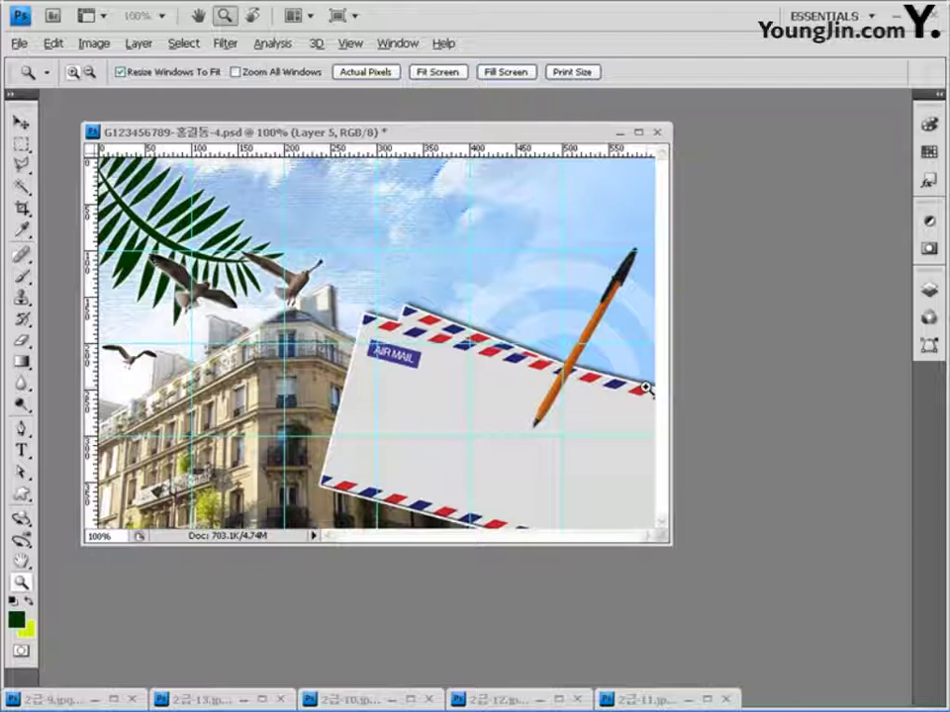
Step: Add a white (#ffffff) Outer Glow to the pen layer, keeping the other glow settings at their defaults
click(929, 289)
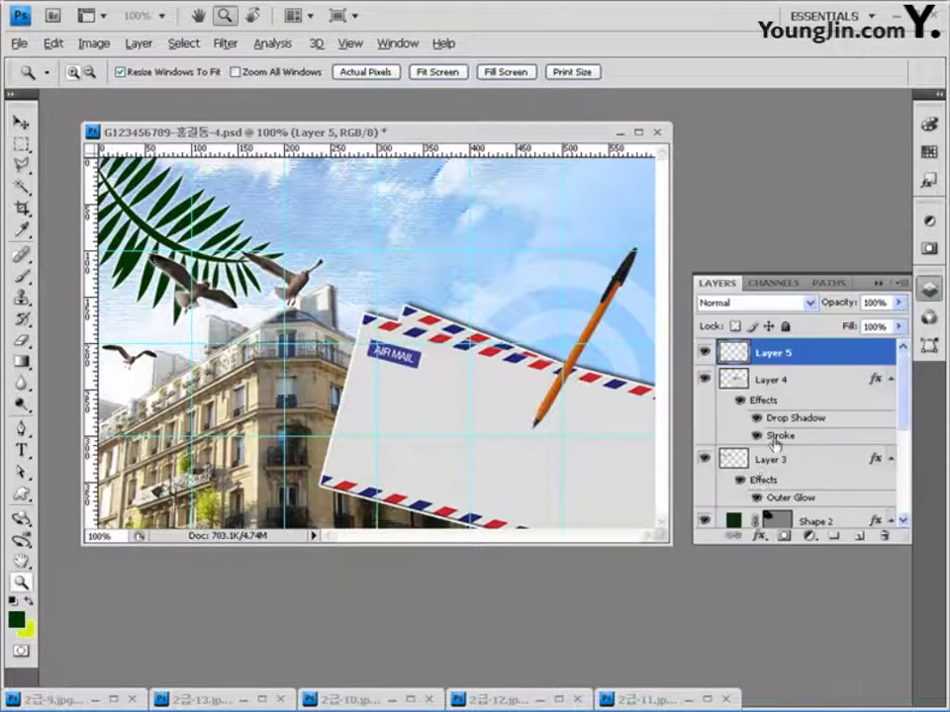
click(759, 536)
click(806, 404)
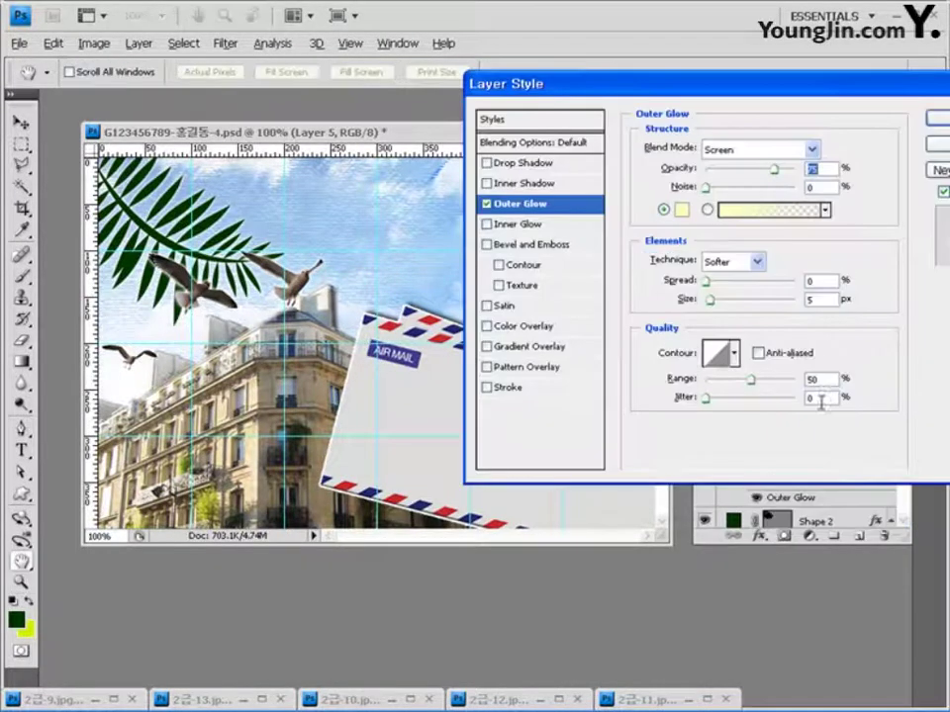
click(681, 210)
click(204, 313)
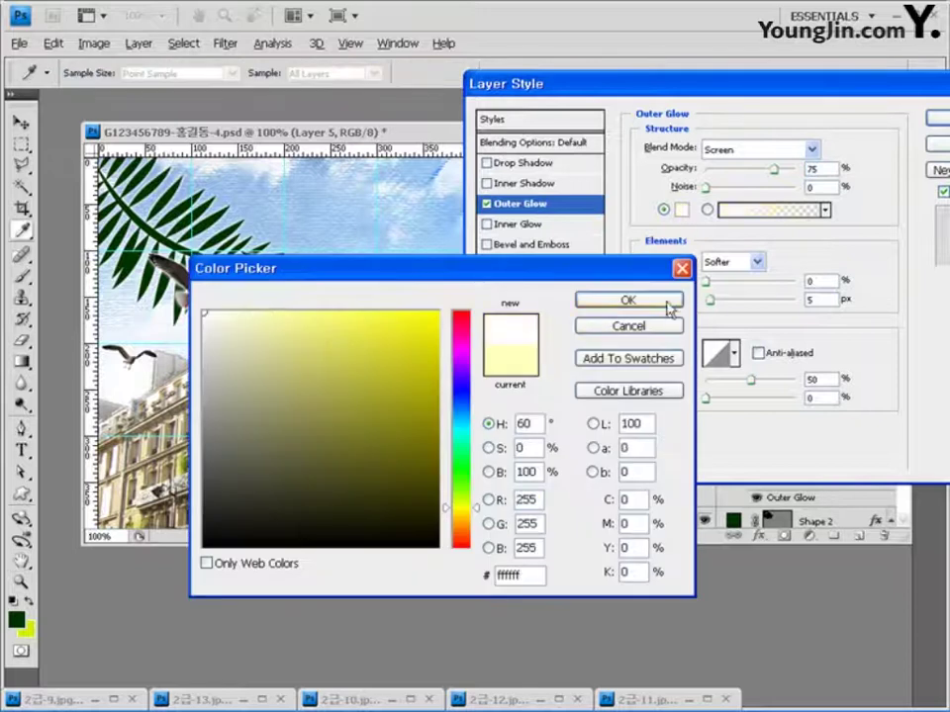
click(665, 303)
click(938, 117)
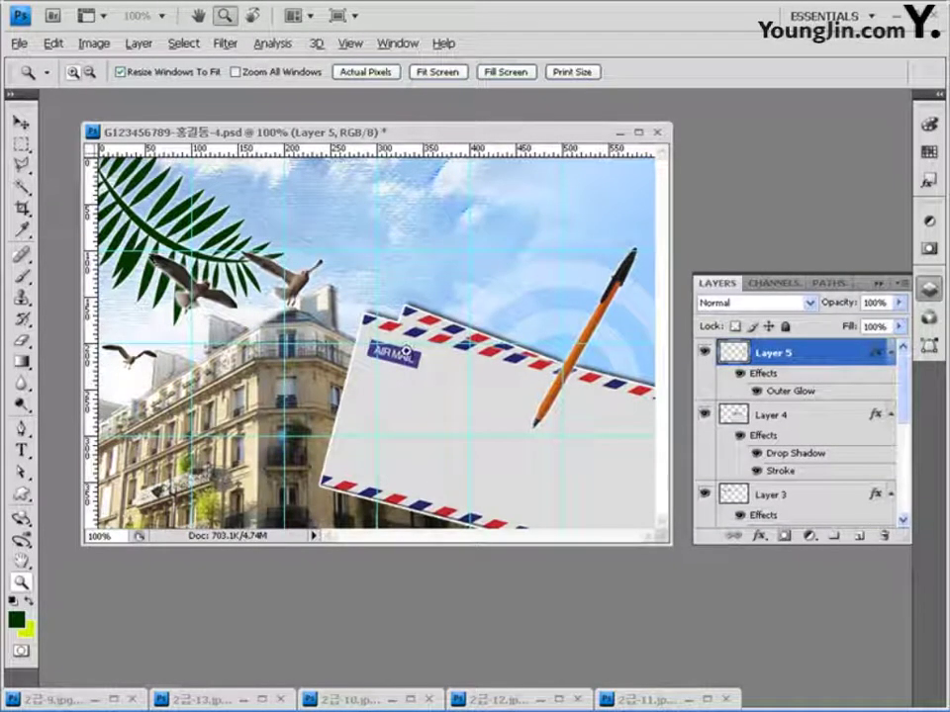
Step: Choose the solid postage stamp shape for the Custom Shape tool
click(21, 494)
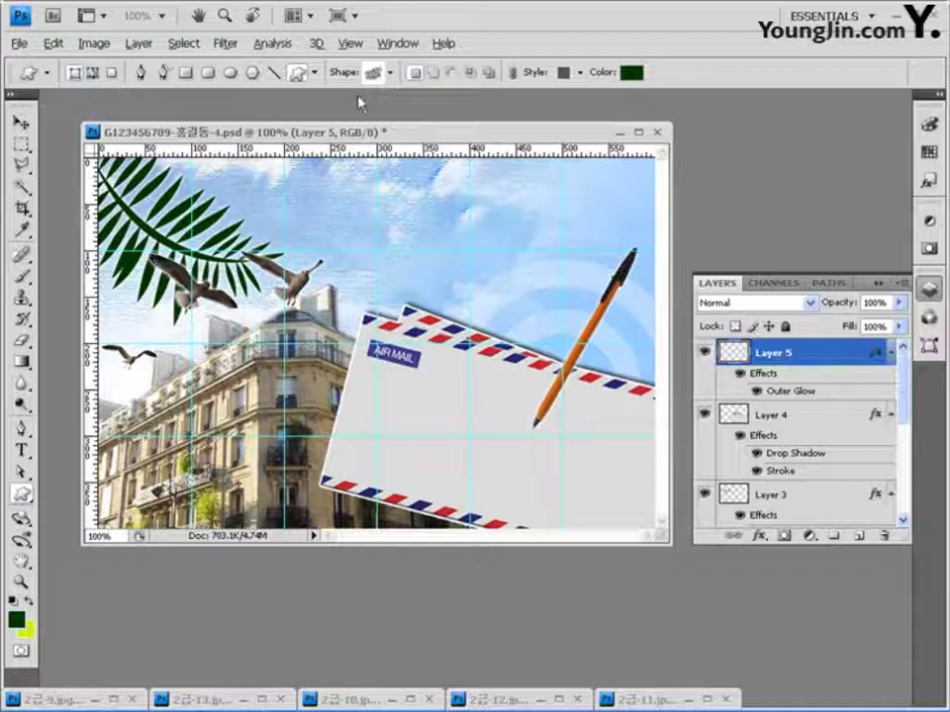
click(389, 72)
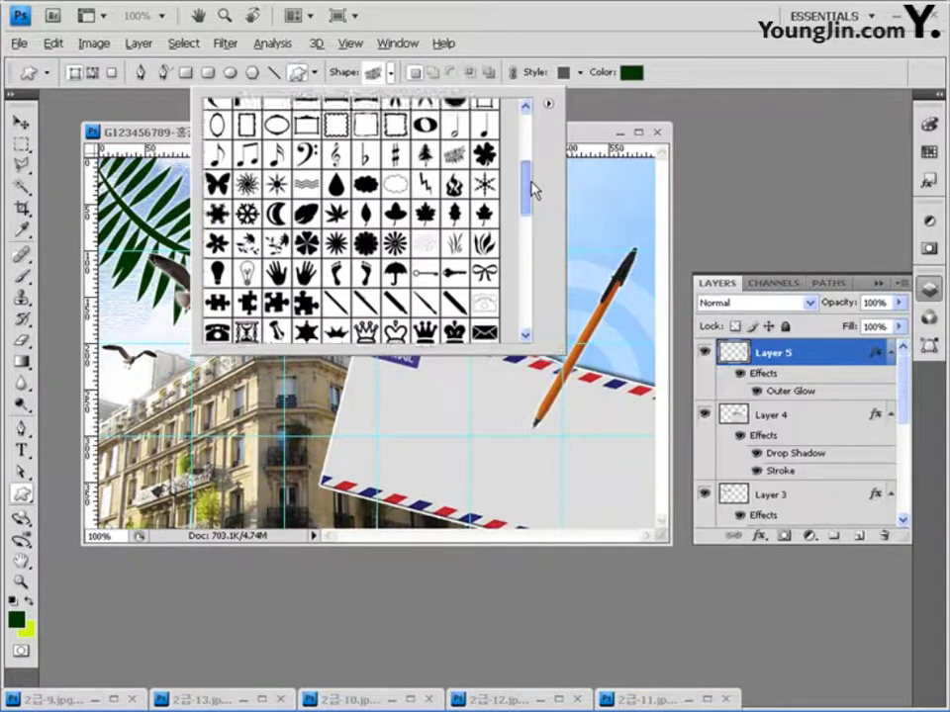
scroll(532, 188, up, 1)
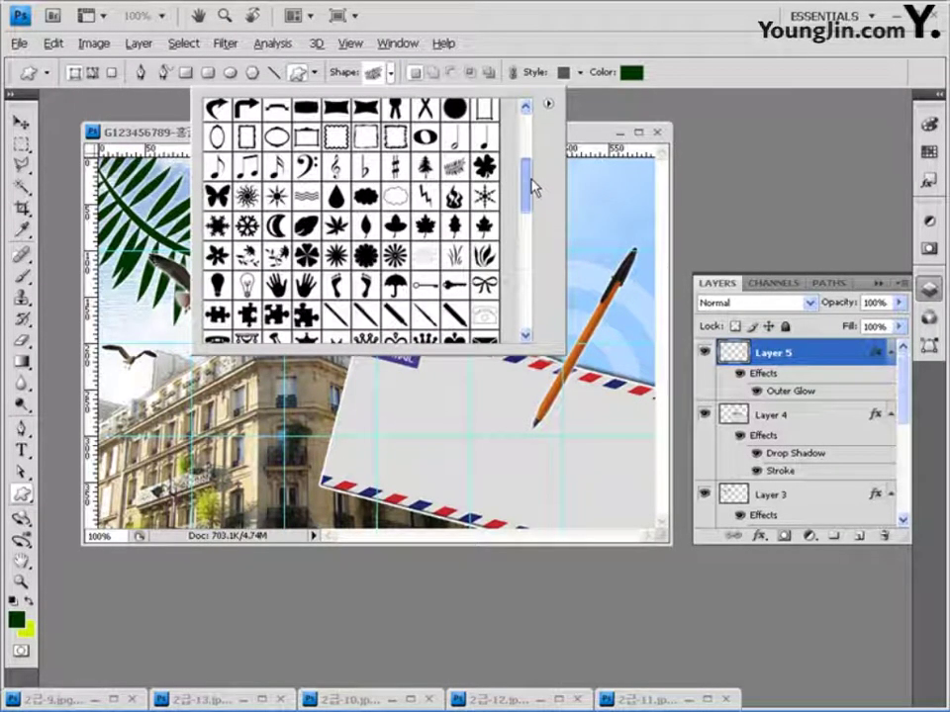
mouse_move(532, 188)
mouse_down()
mouse_move(532, 152)
mouse_move(533, 193)
mouse_move(532, 169)
mouse_up()
drag(535, 170, 527, 227)
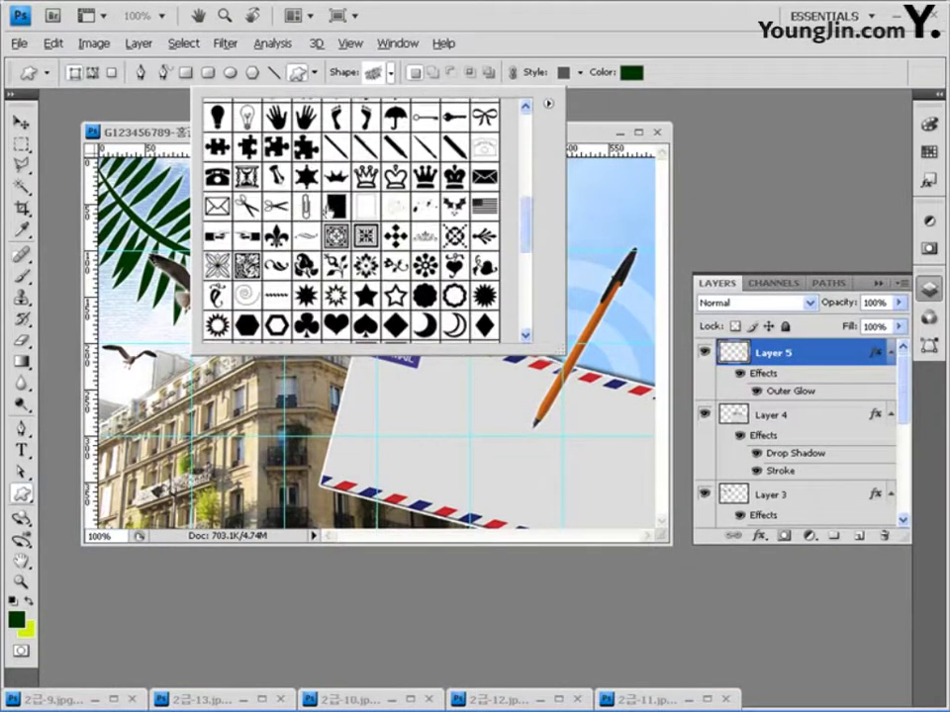
click(333, 206)
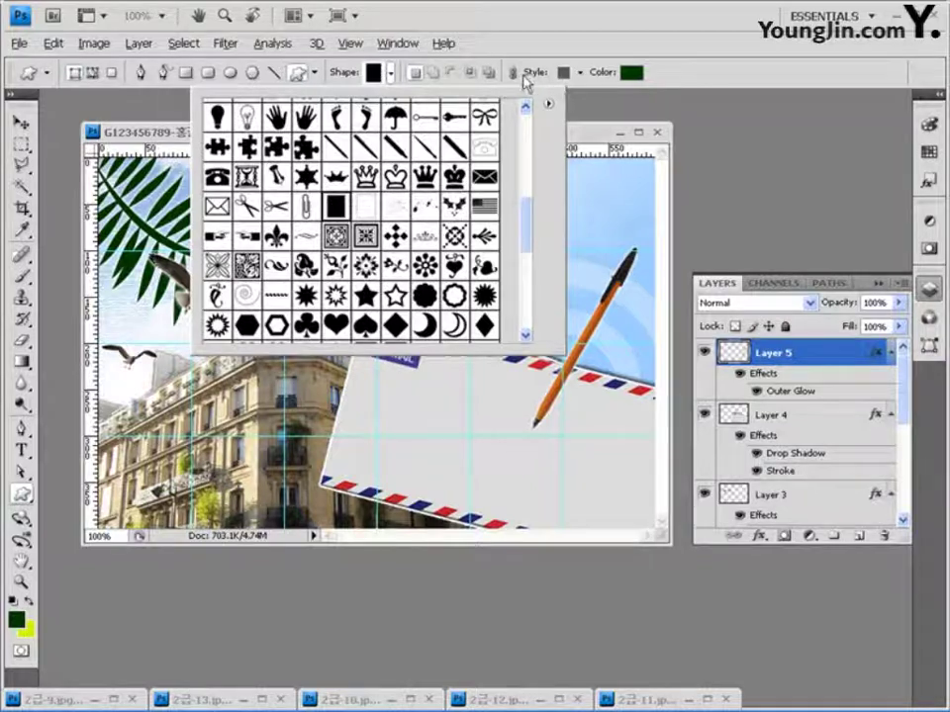
click(454, 69)
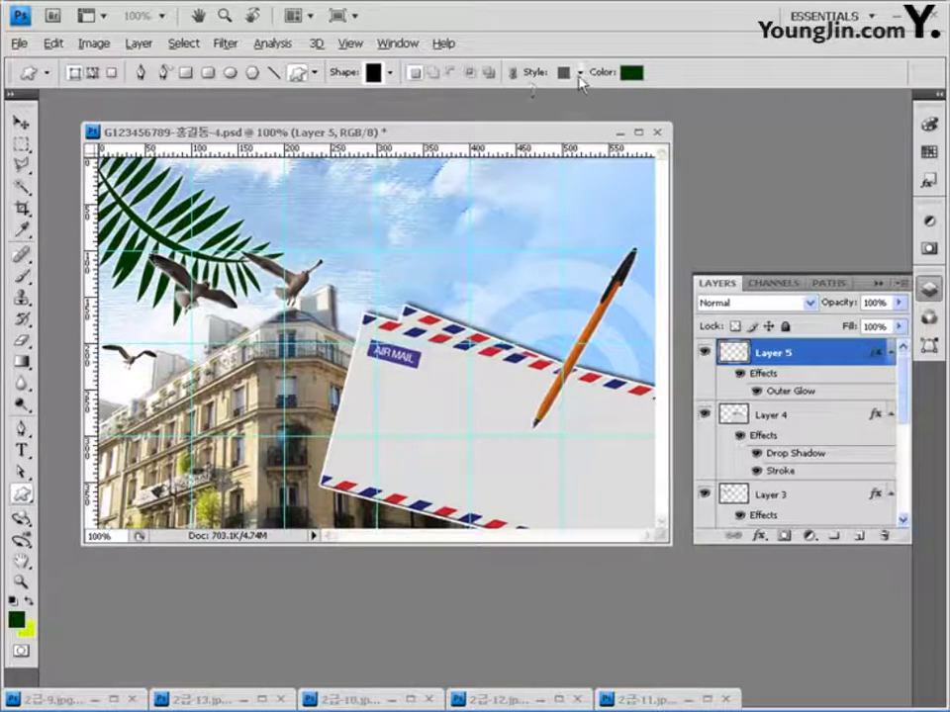
Step: Draw the stamp shape about 50 x 70 px on the front envelope below the AIR MAIL label, with no style and colour #333399
click(580, 81)
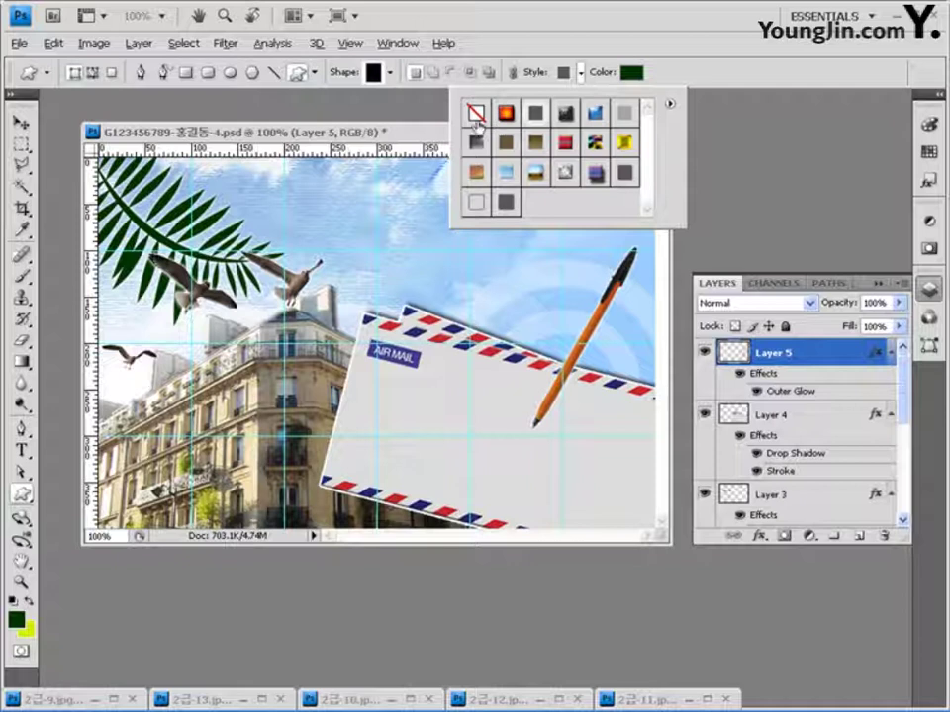
click(477, 111)
click(630, 74)
click(630, 75)
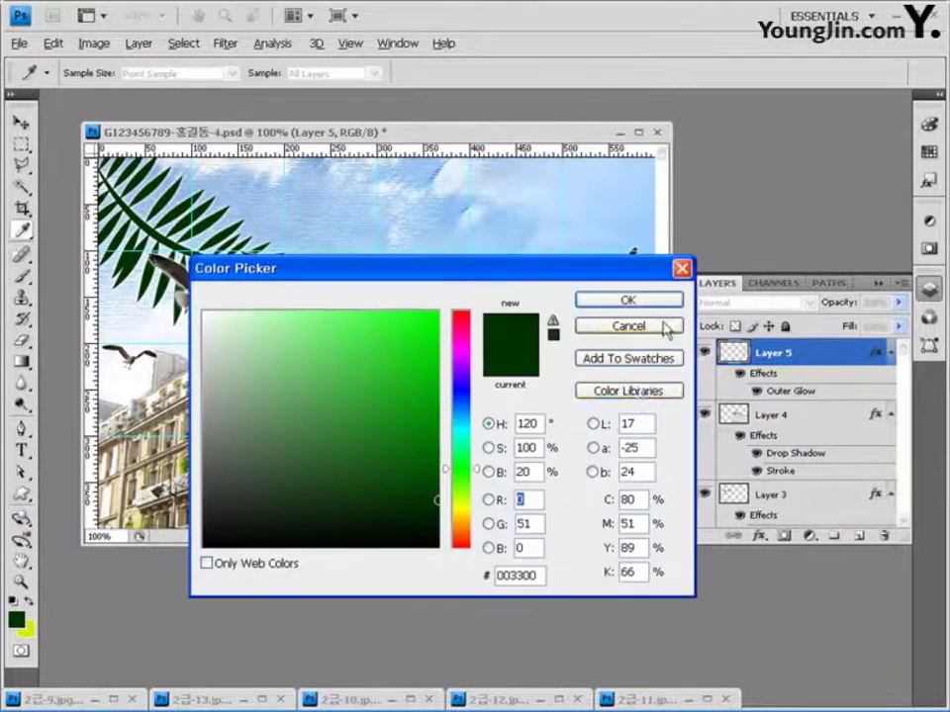
drag(540, 575, 395, 588)
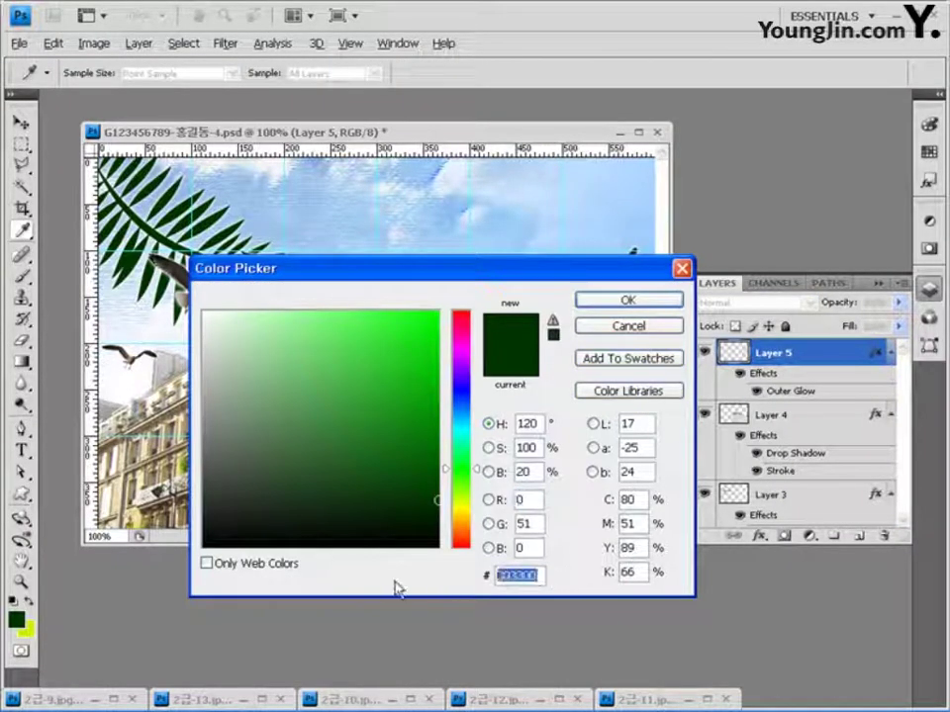
text(333399)
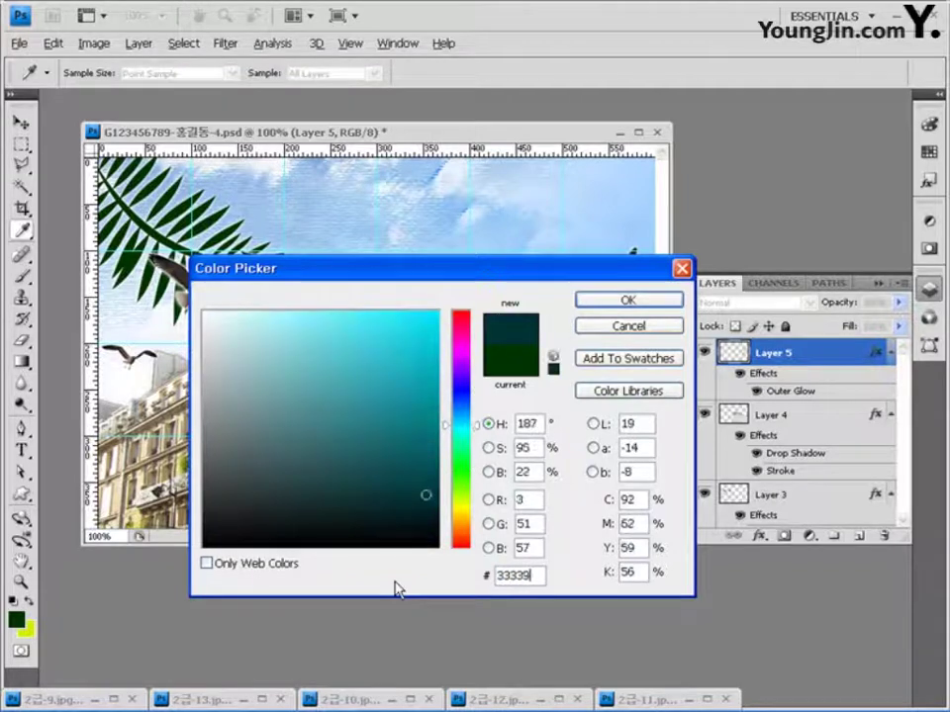
click(649, 301)
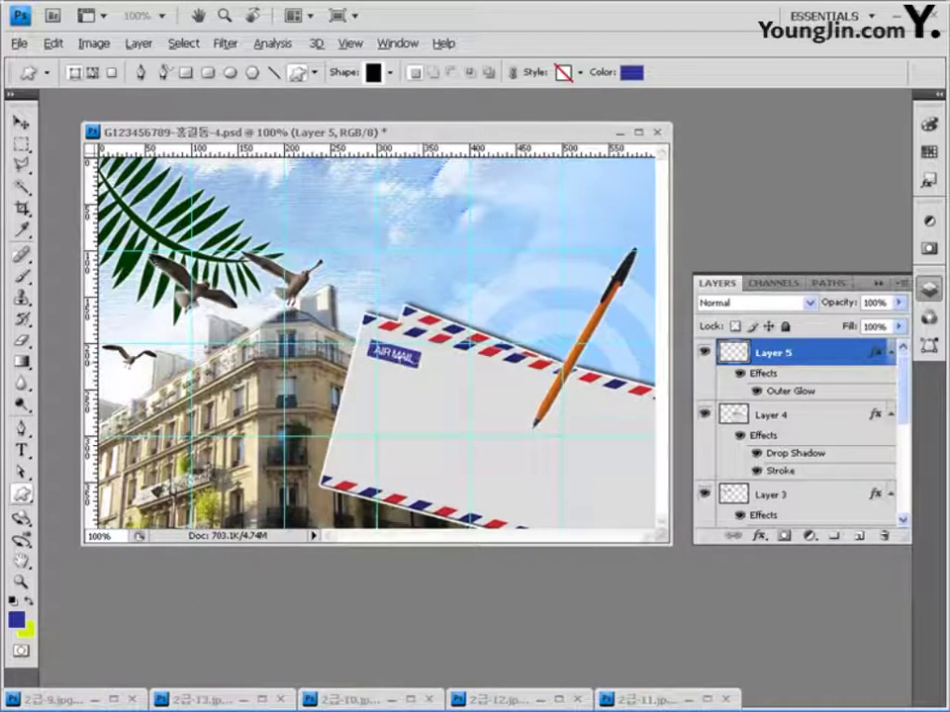
drag(398, 356, 447, 421)
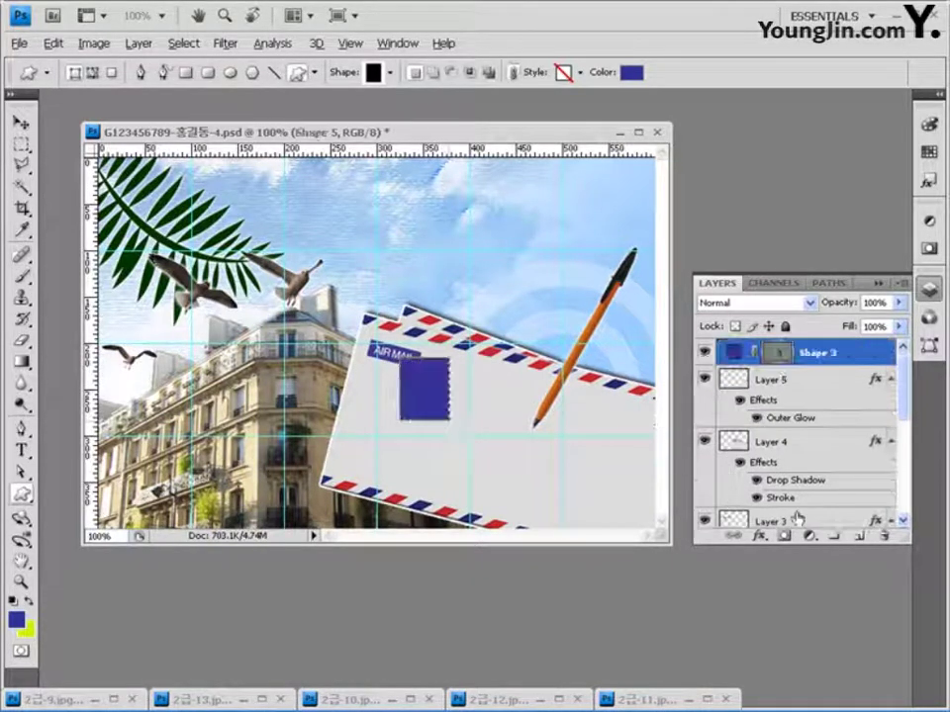
Step: Add a 2 px white (#ffffff) outside Stroke and a default Drop Shadow to the stamp shape layer
click(759, 538)
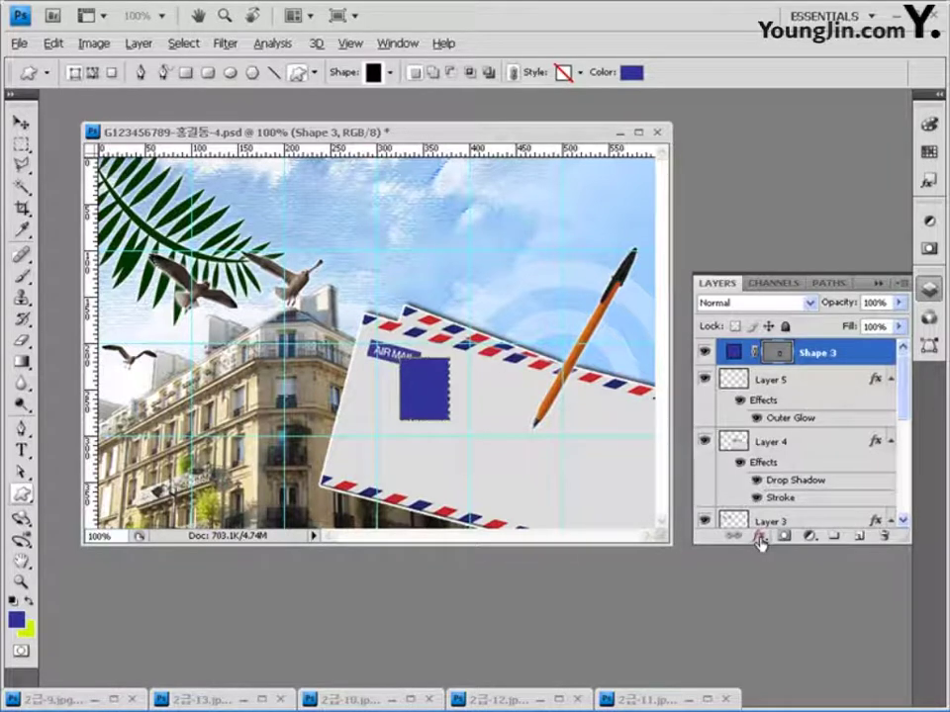
click(782, 522)
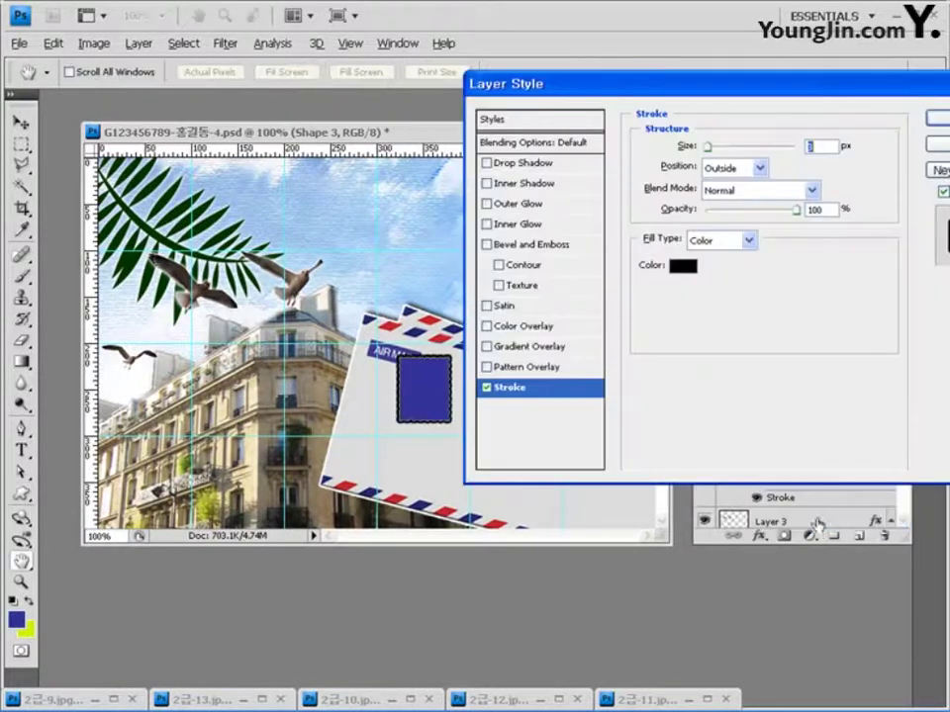
double_click(813, 145)
text(2)
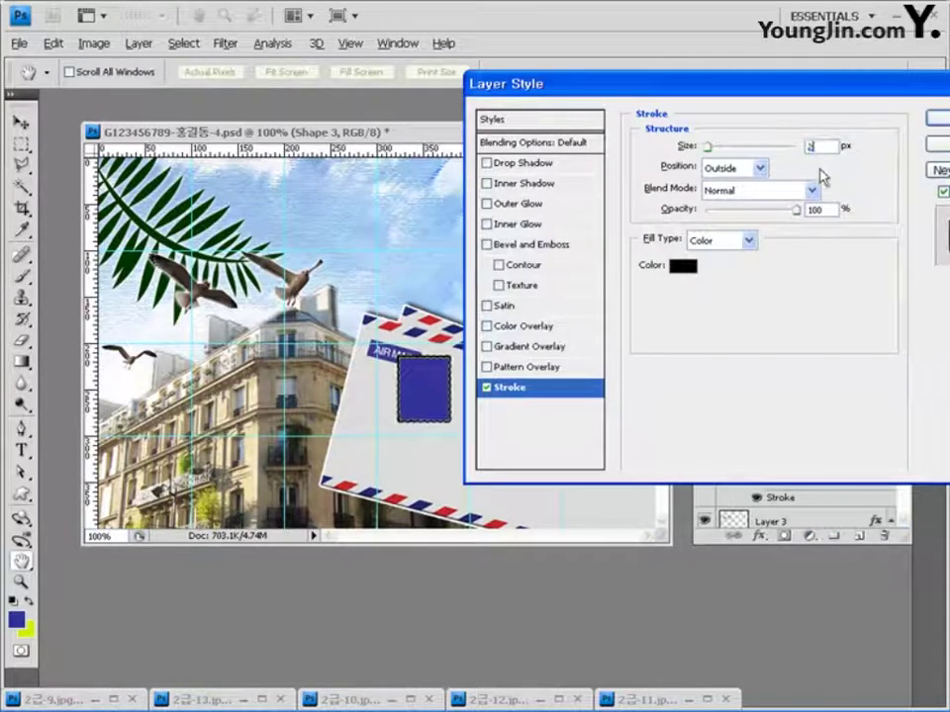
click(683, 265)
drag(393, 388, 125, 249)
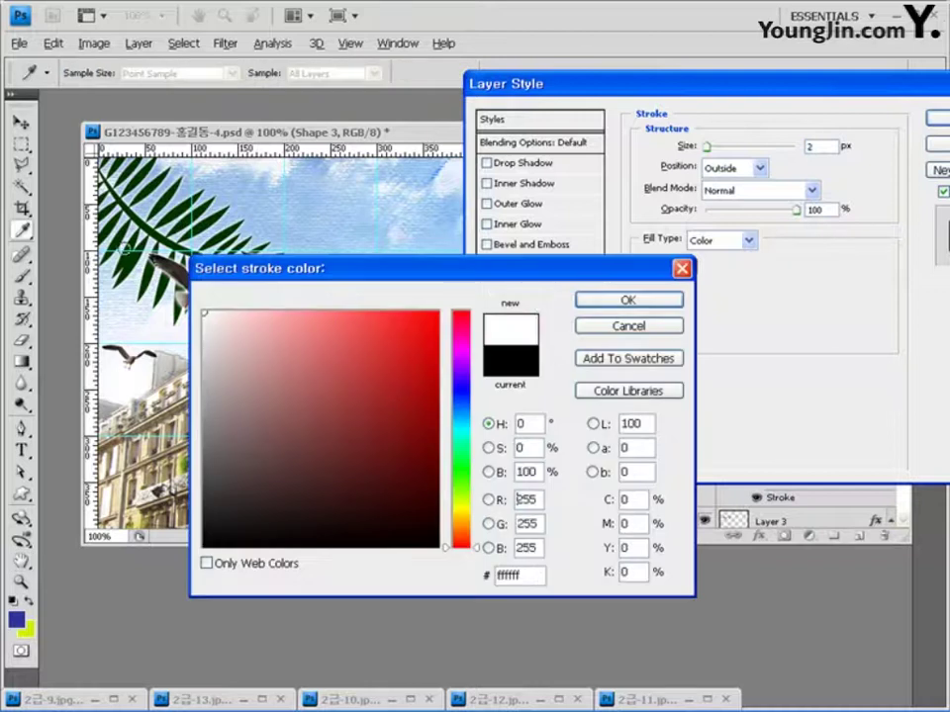
click(620, 301)
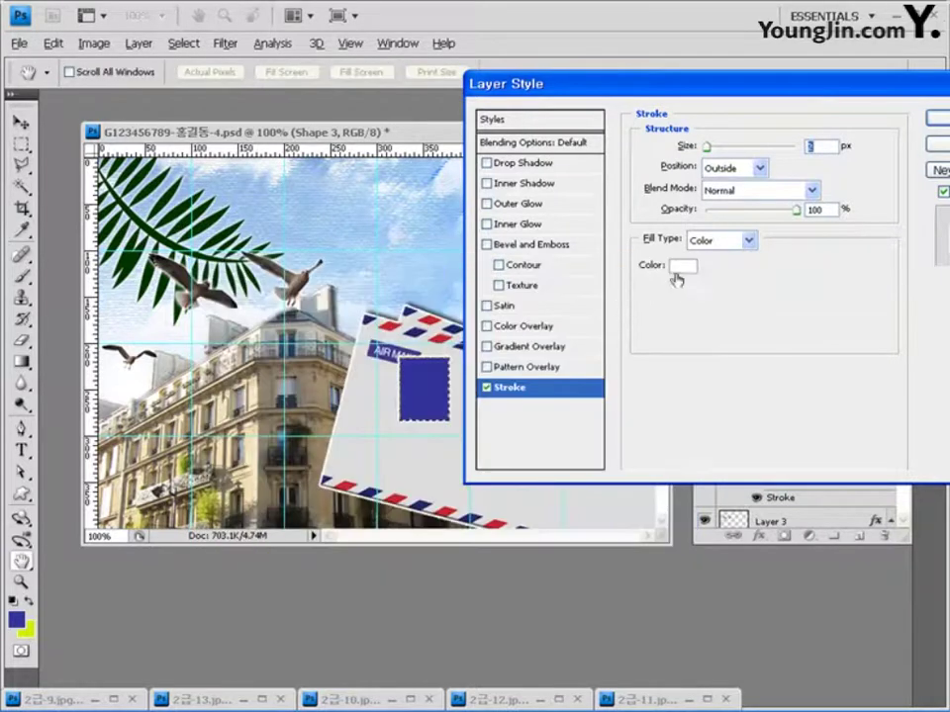
click(534, 164)
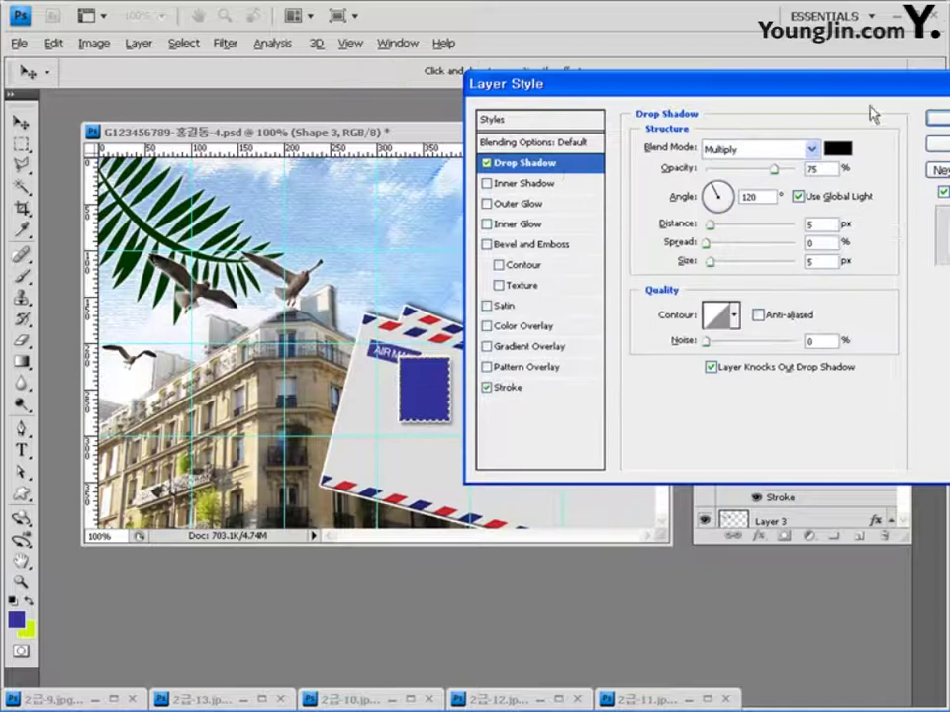
click(941, 120)
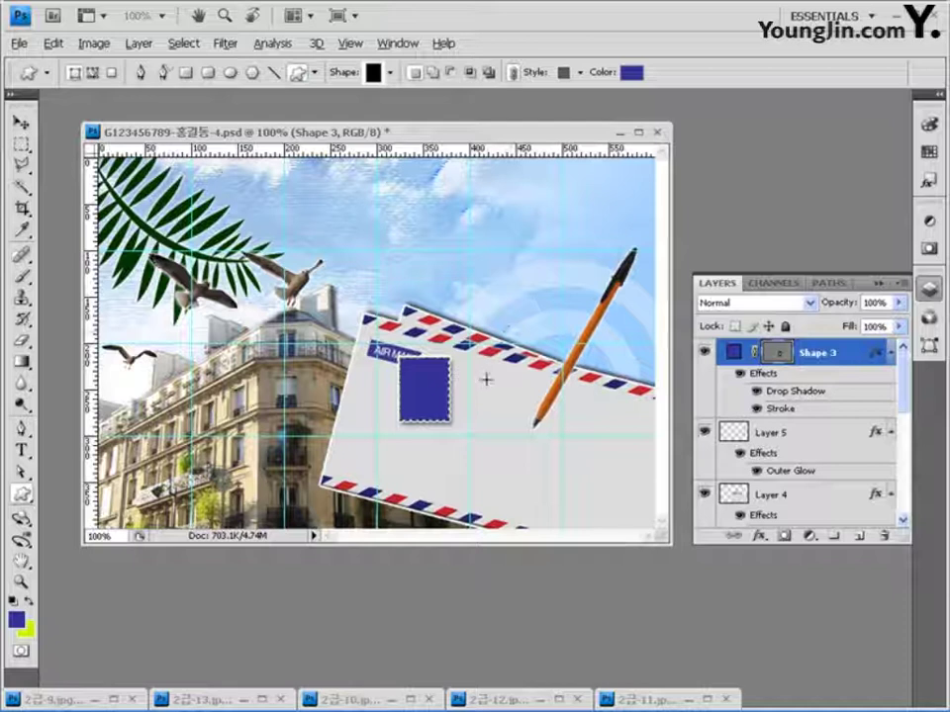
Step: Rotate the stamp shape to about -75.7°, scale its width to about 94.3%, and place it over the AIR MAIL label on the front envelope
key(ctrl+t)
drag(409, 316, 451, 366)
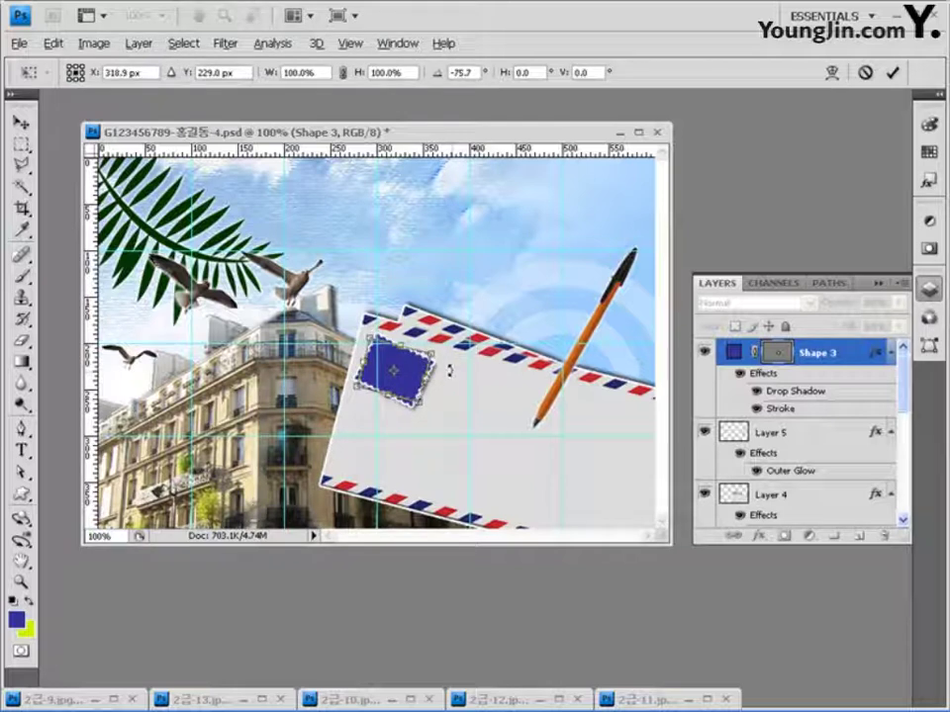
drag(414, 384, 454, 394)
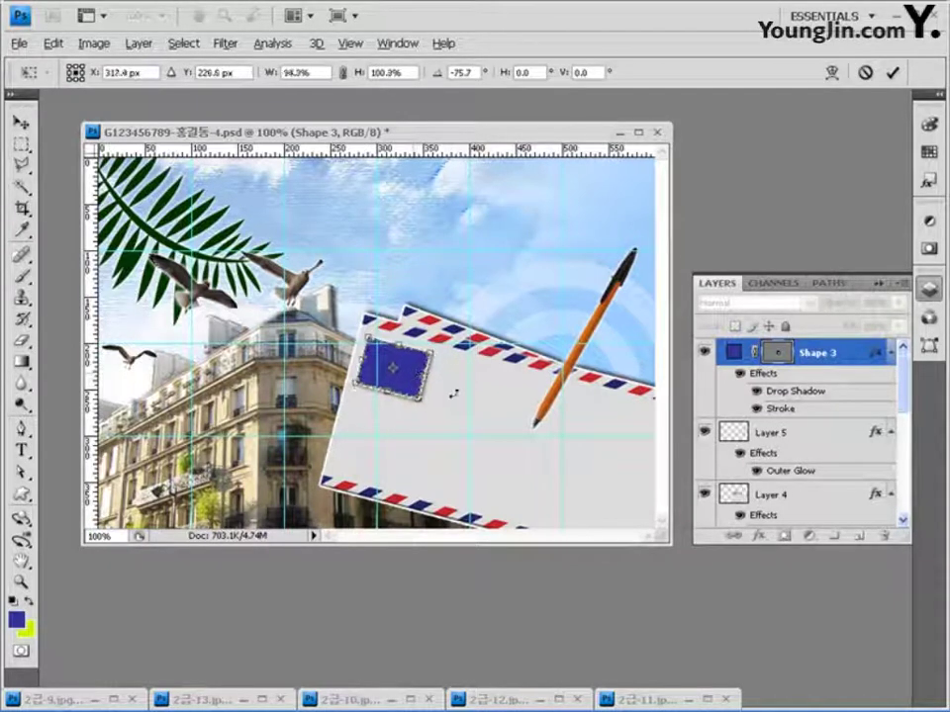
key(Return)
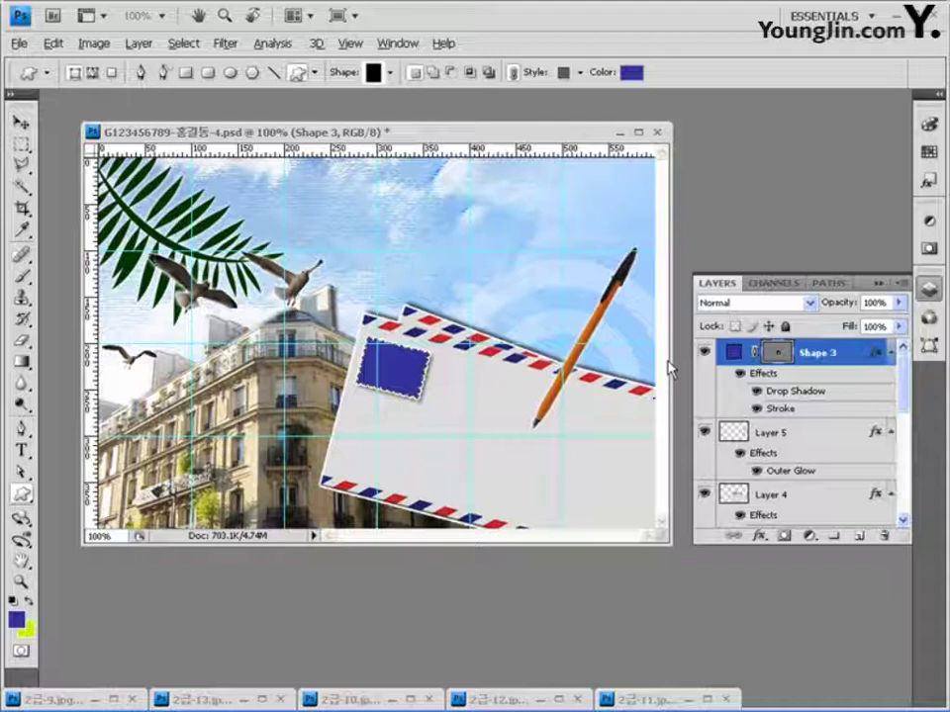
Step: Set the Type tool to Arial Black, 40 pt, right-aligned, with white (#ffffff) text
click(21, 453)
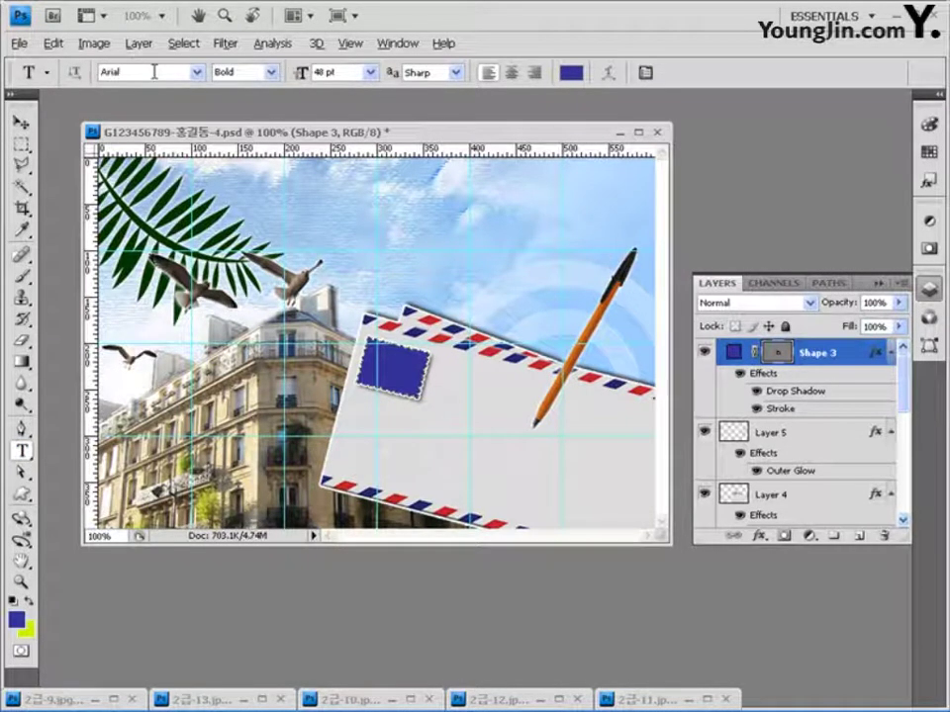
click(269, 72)
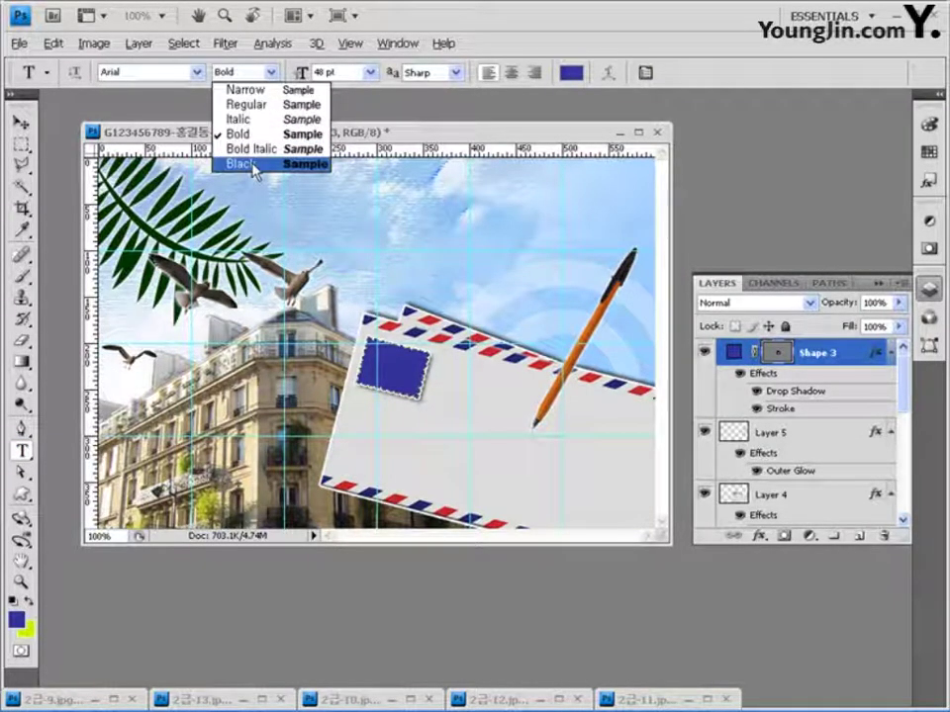
click(253, 168)
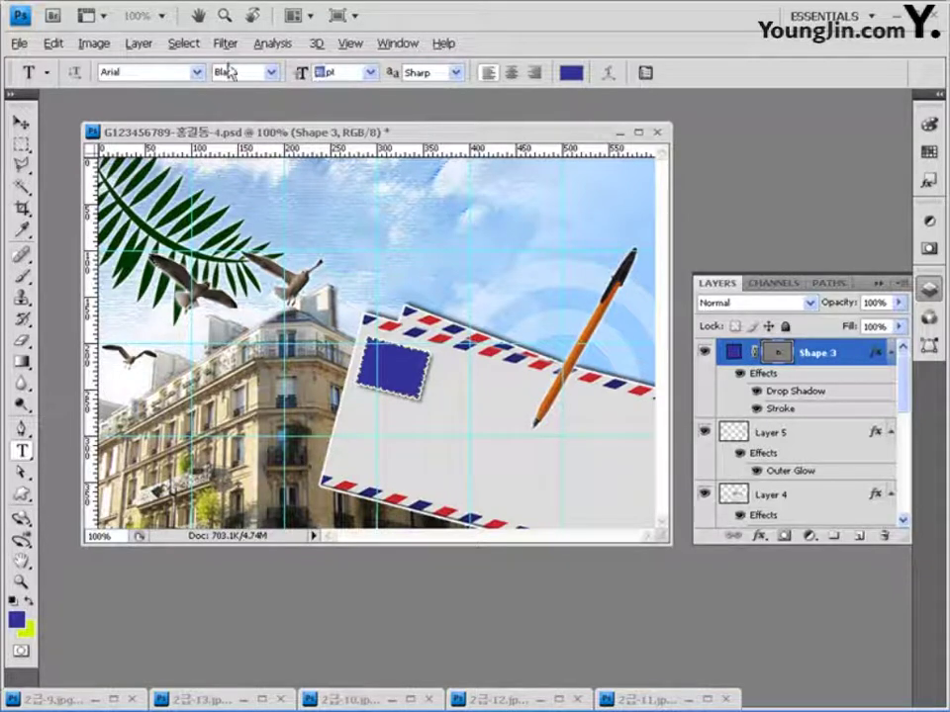
text(40)
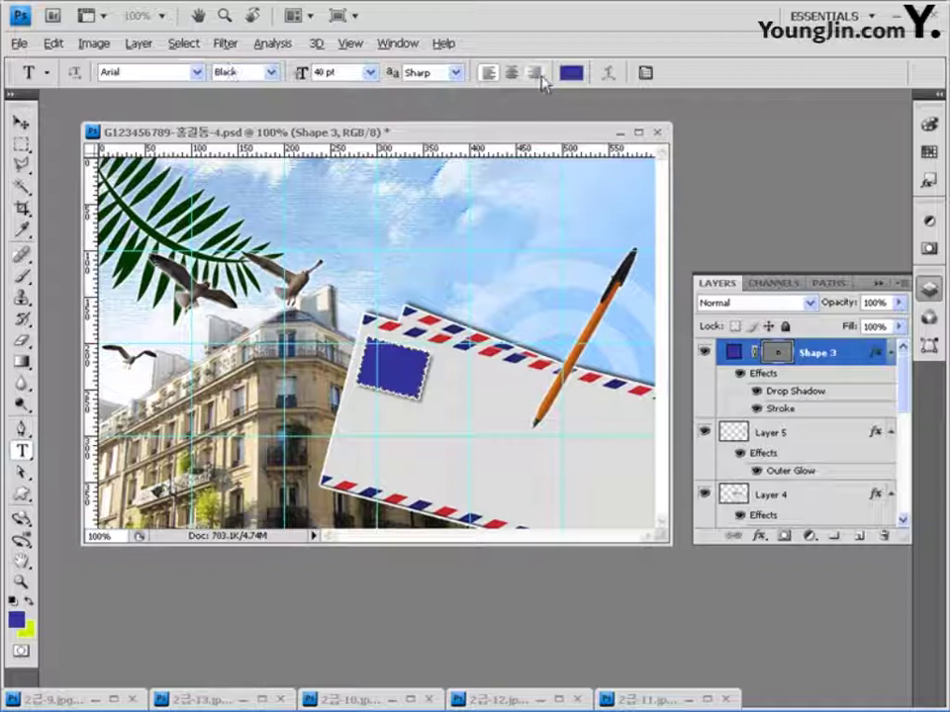
click(535, 72)
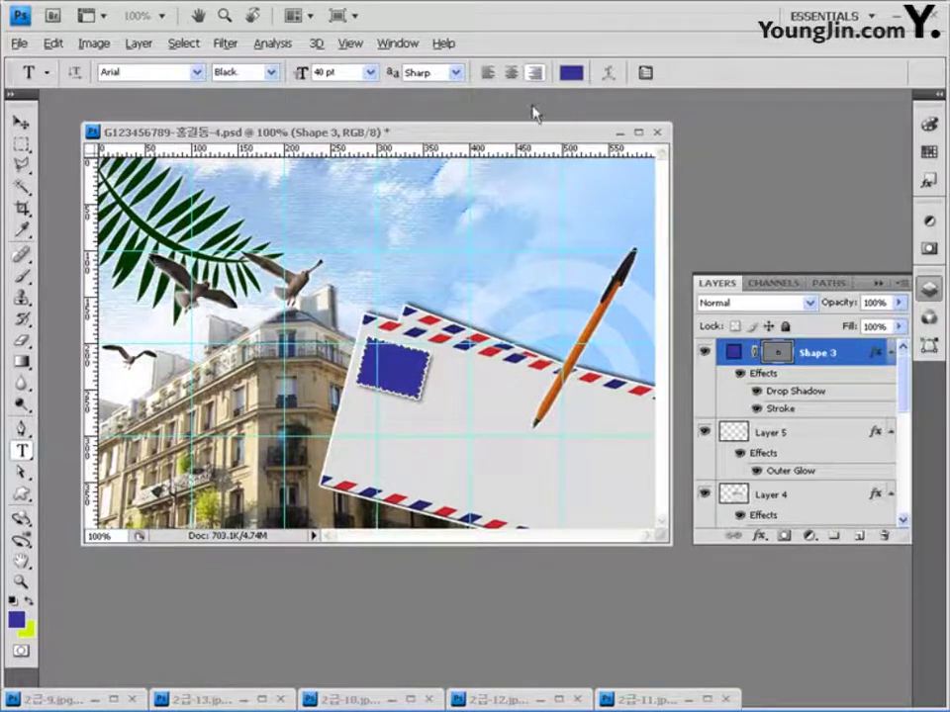
click(570, 72)
click(204, 313)
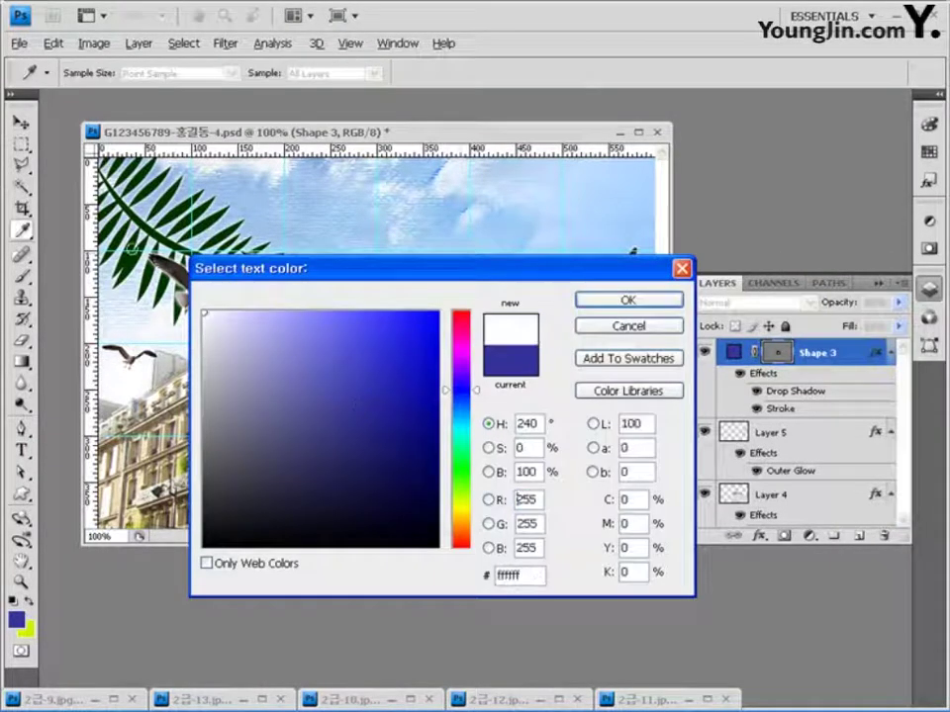
click(655, 301)
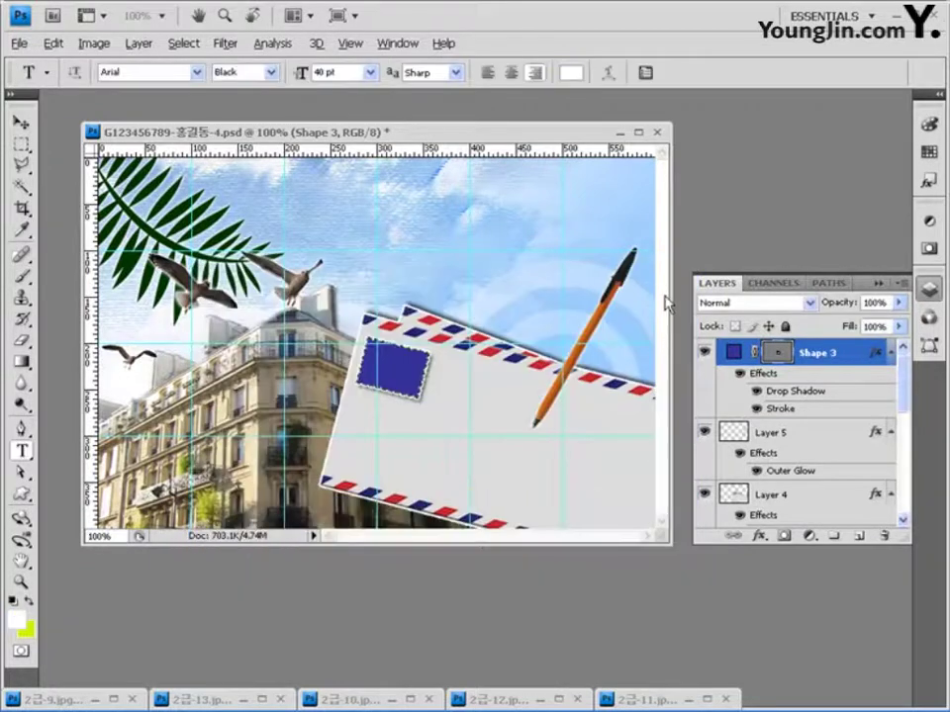
Step: Add the two-line title "Gala Concert" in the sky above the envelopes, with its right edge on the 500 px guide
click(550, 219)
text(Gala Concert)
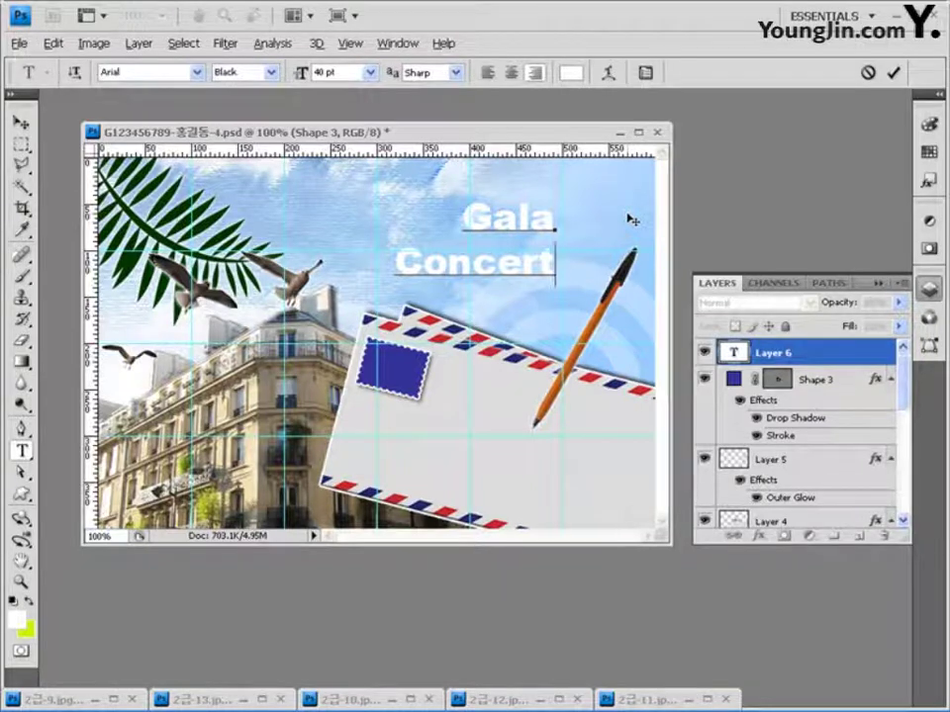
key(ctrl+Return)
drag(553, 274, 561, 276)
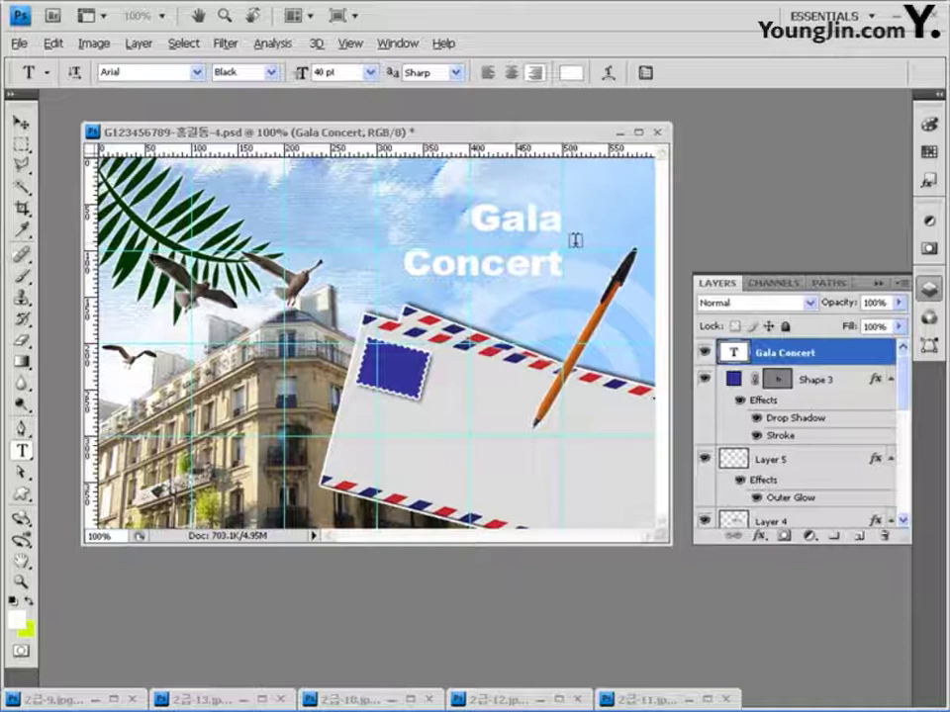
Step: Add a Drop Shadow with default settings to the "Gala Concert" text layer
click(759, 536)
click(841, 372)
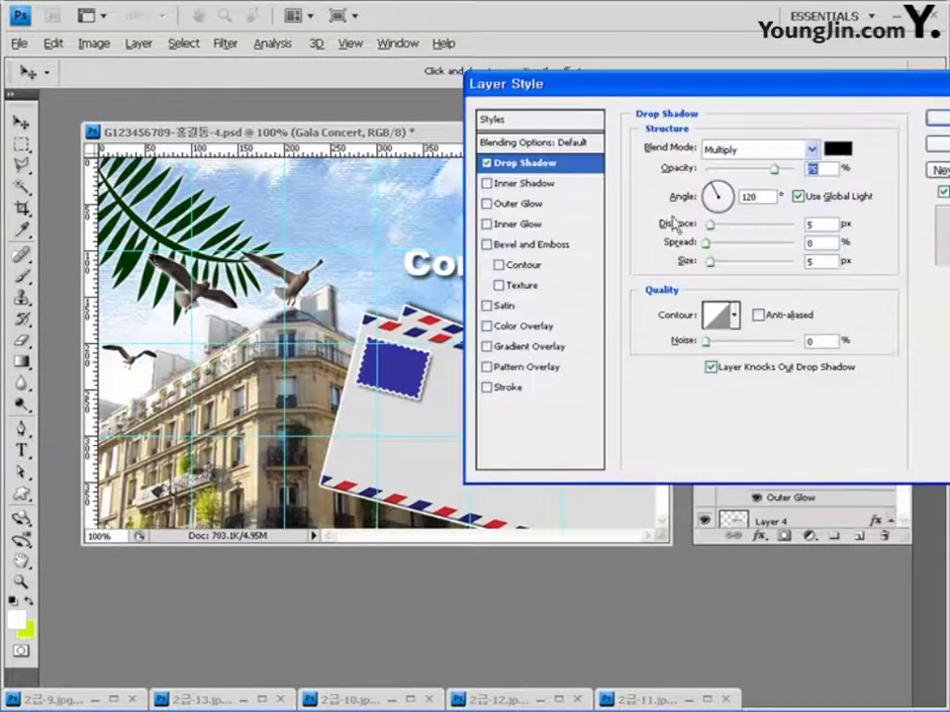
drag(801, 100, 703, 309)
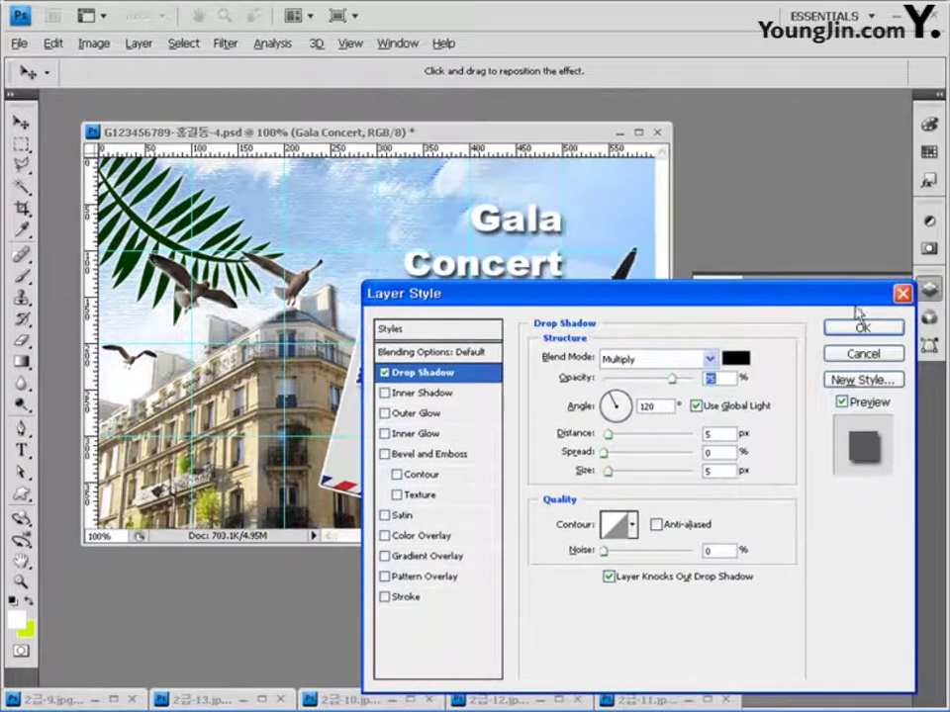
click(862, 331)
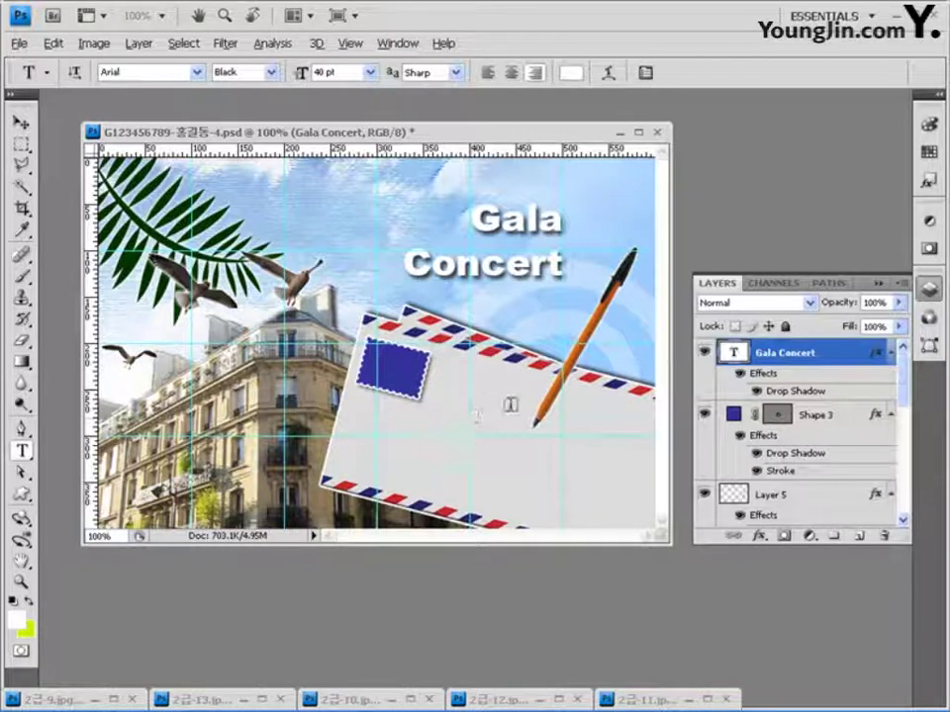
Step: Start a new text layer on the front envelope beside the stamp, using the 돋움 font at 12 pt, centre-aligned
click(440, 400)
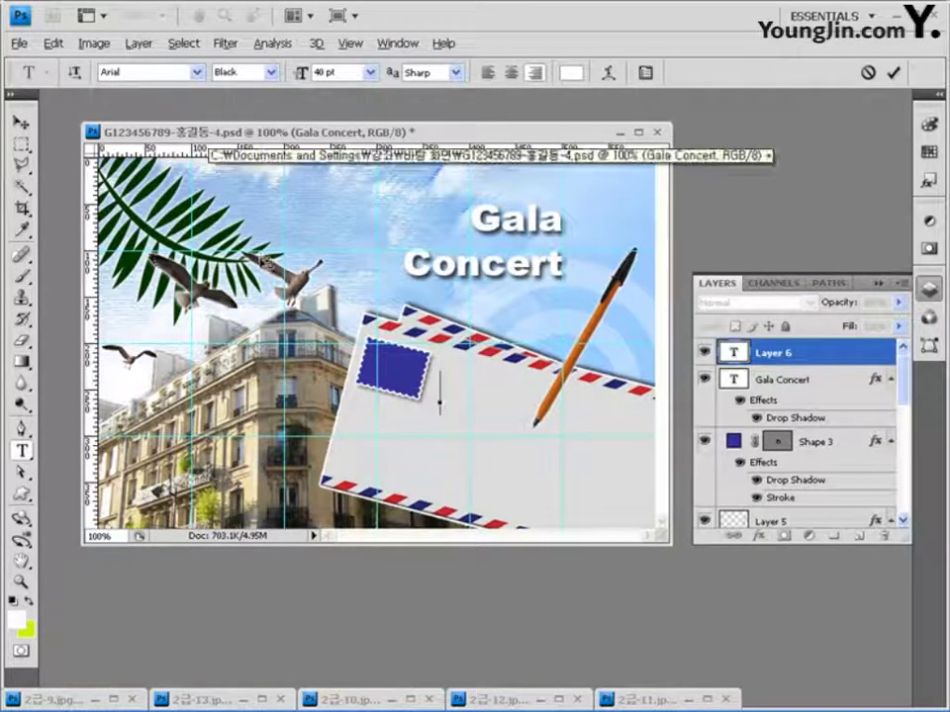
click(148, 72)
text(돋움)
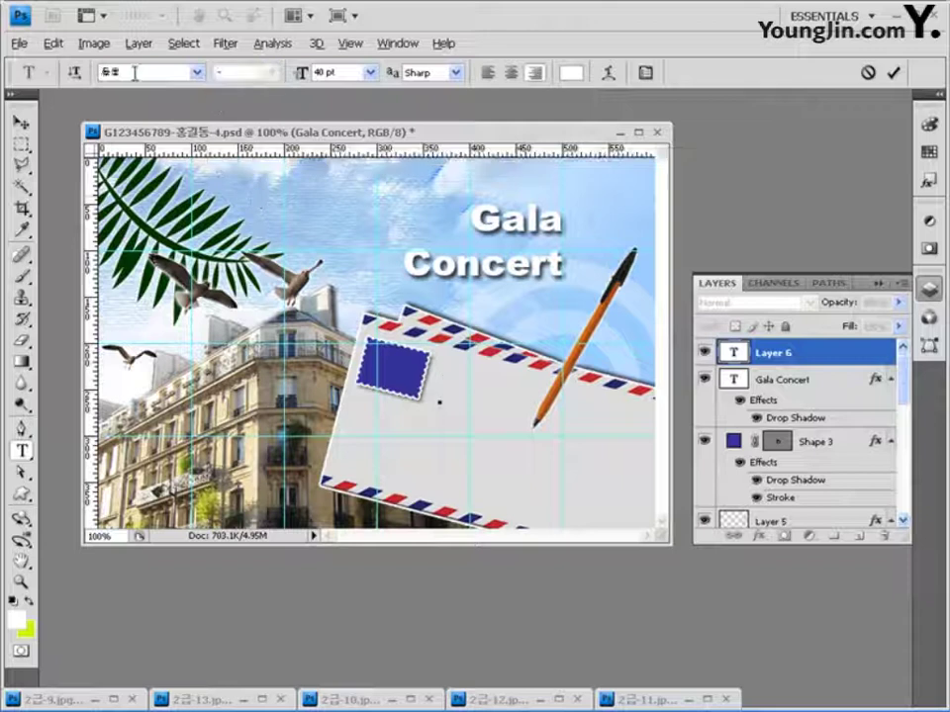
click(308, 79)
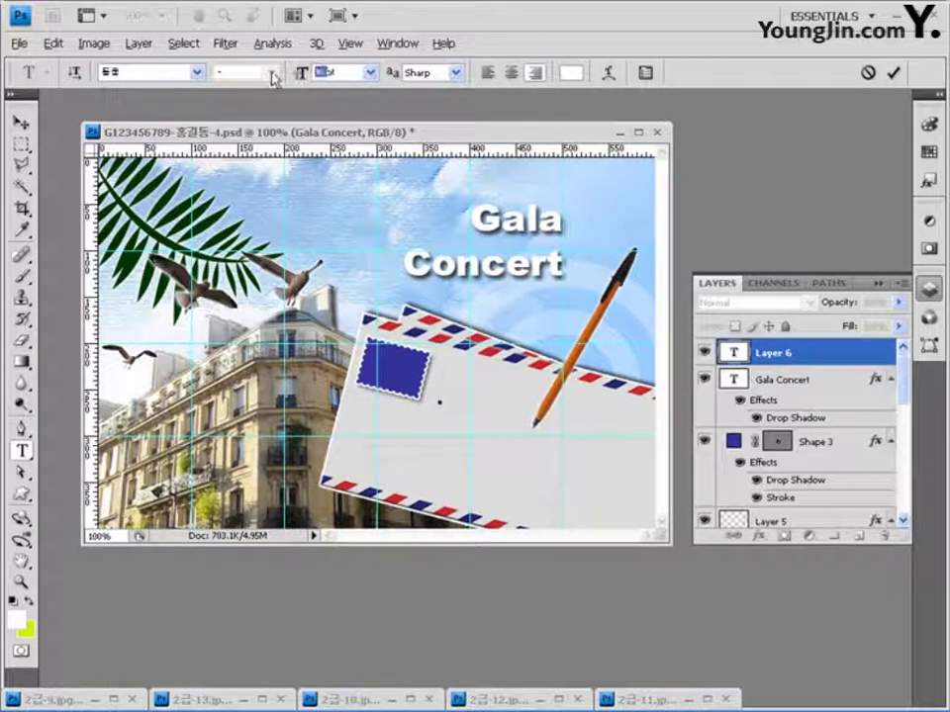
text(12)
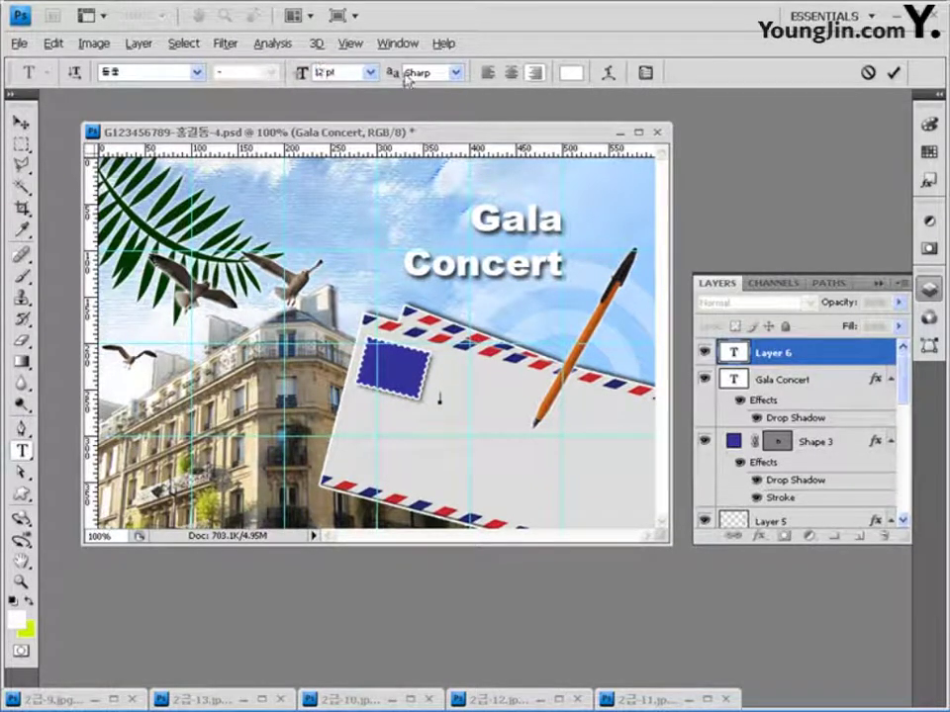
click(511, 73)
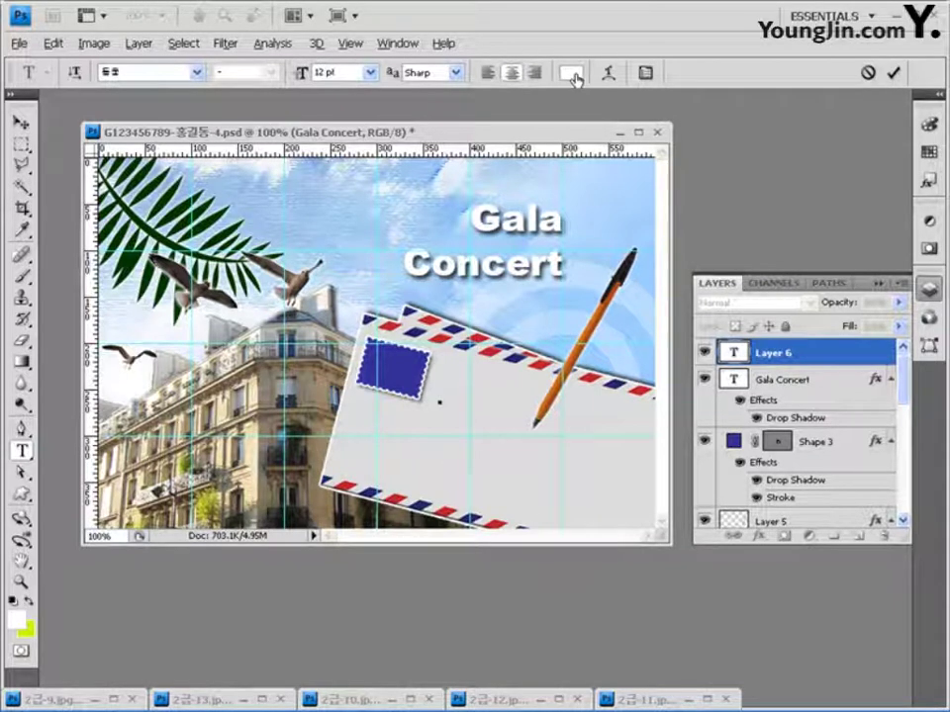
Step: Set the new text's colour to dark blue #000099
click(571, 73)
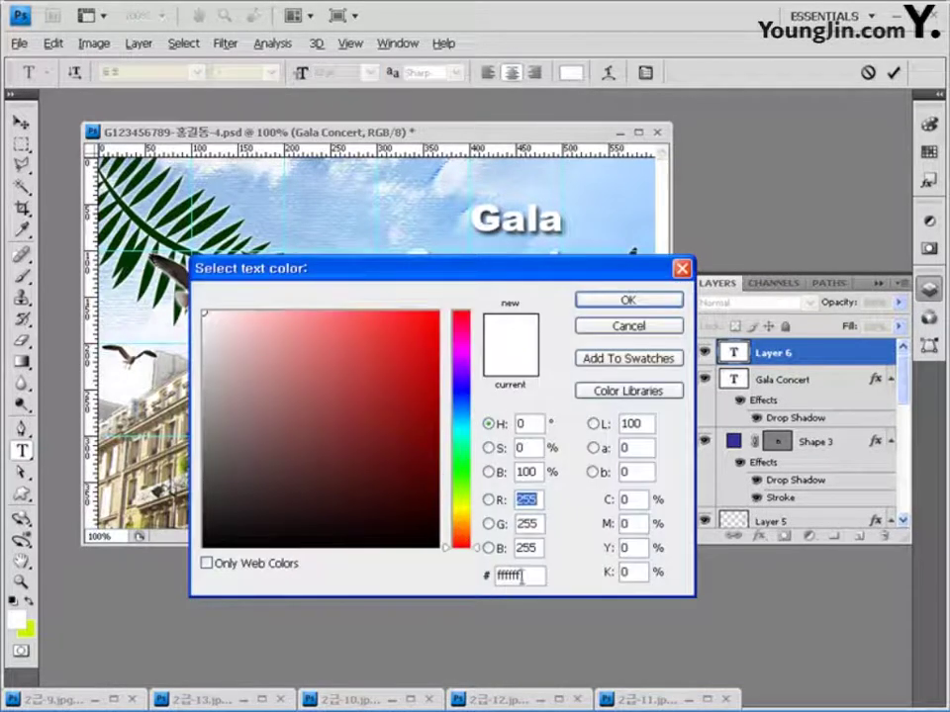
key(Tab)
key(Tab)
key(Tab)
text(0000)
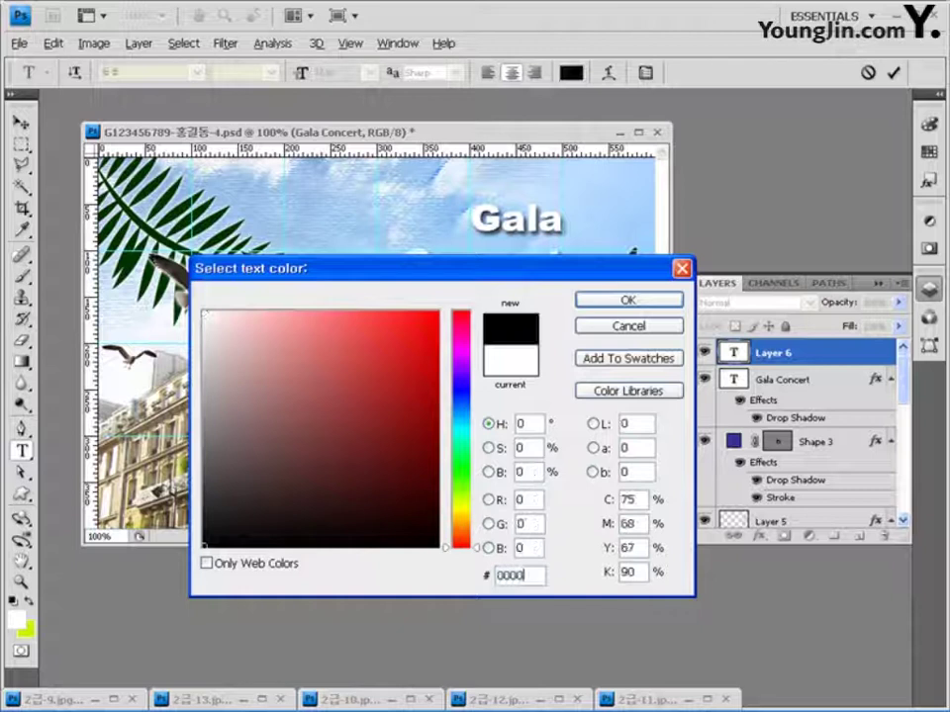
text(99)
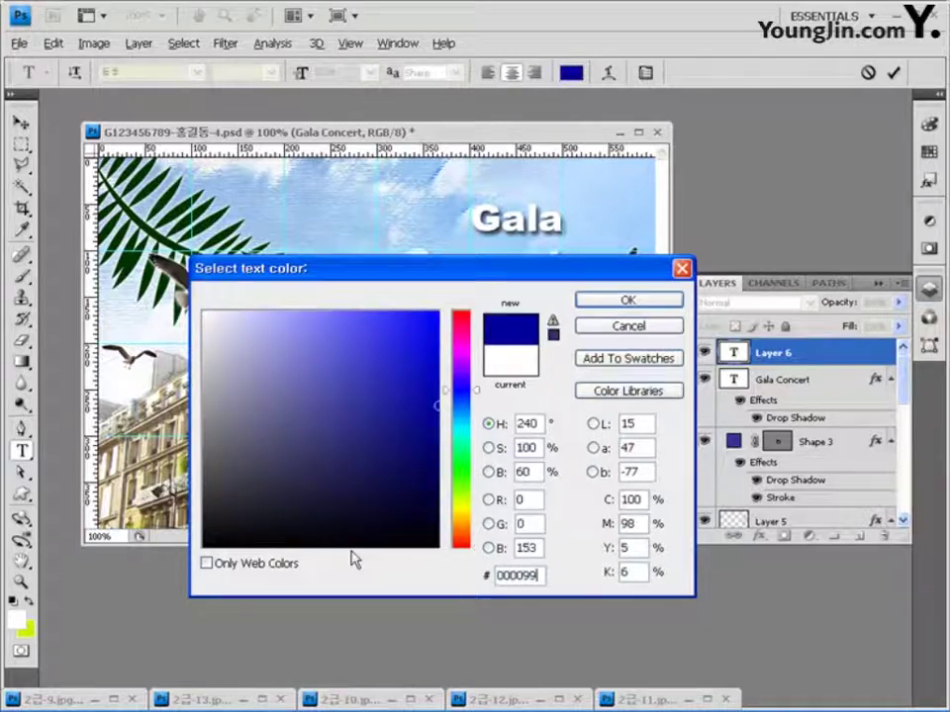
click(628, 302)
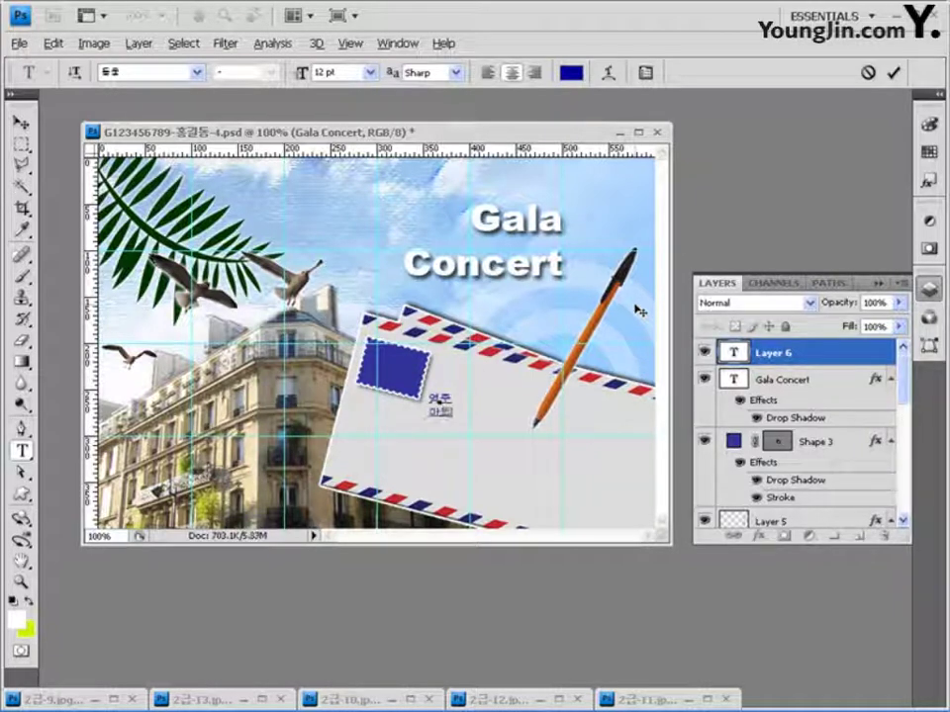
Step: Enter the text "영주 아트홀" on two lines, with 아트홀 on the second line, and finish editing
key(Return)
text(아트홀)
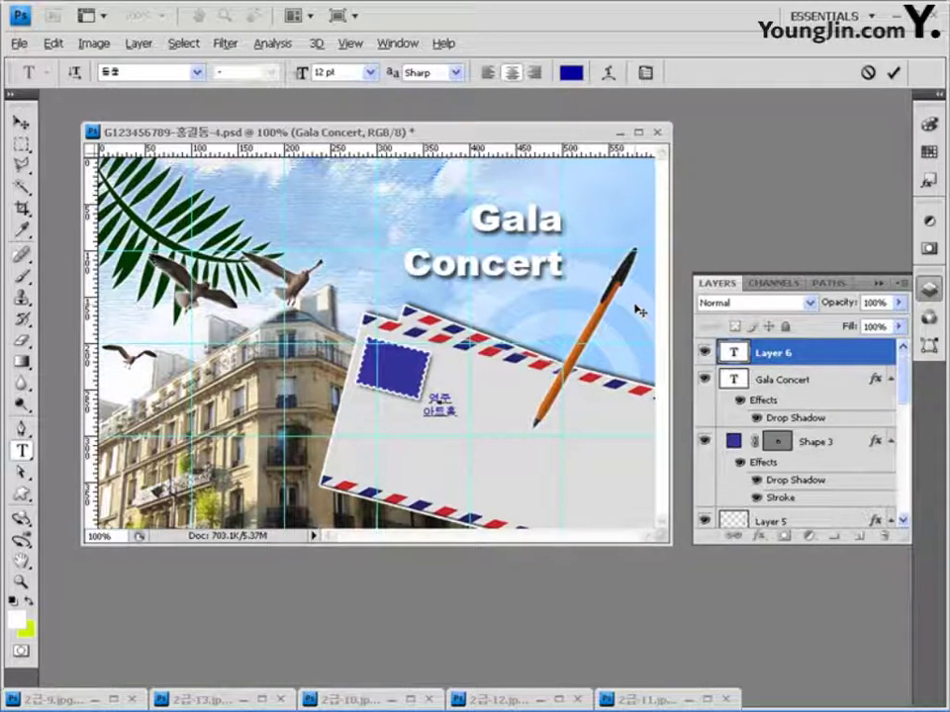
click(20, 121)
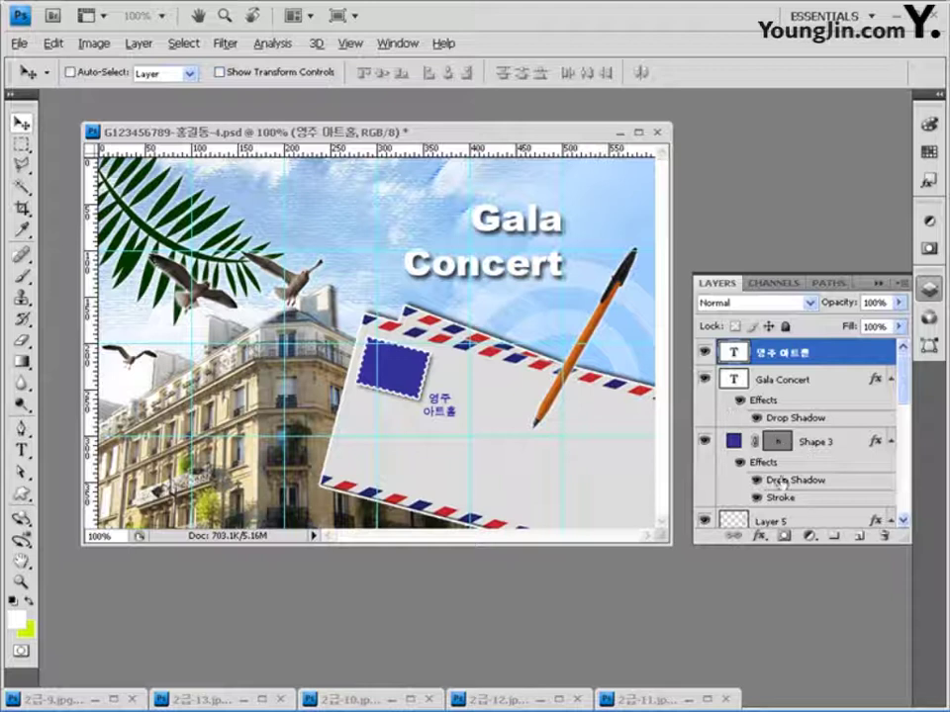
Step: Add a 2 px white (#ffffff) outside Stroke to the "영주 아트홀" text layer
click(759, 535)
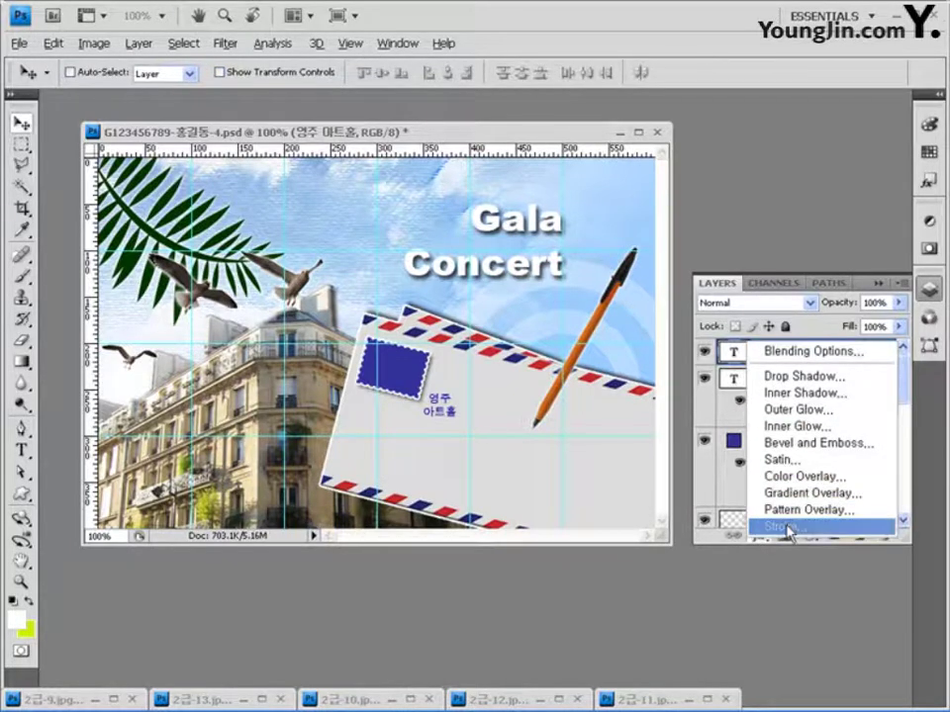
click(785, 528)
key(Down)
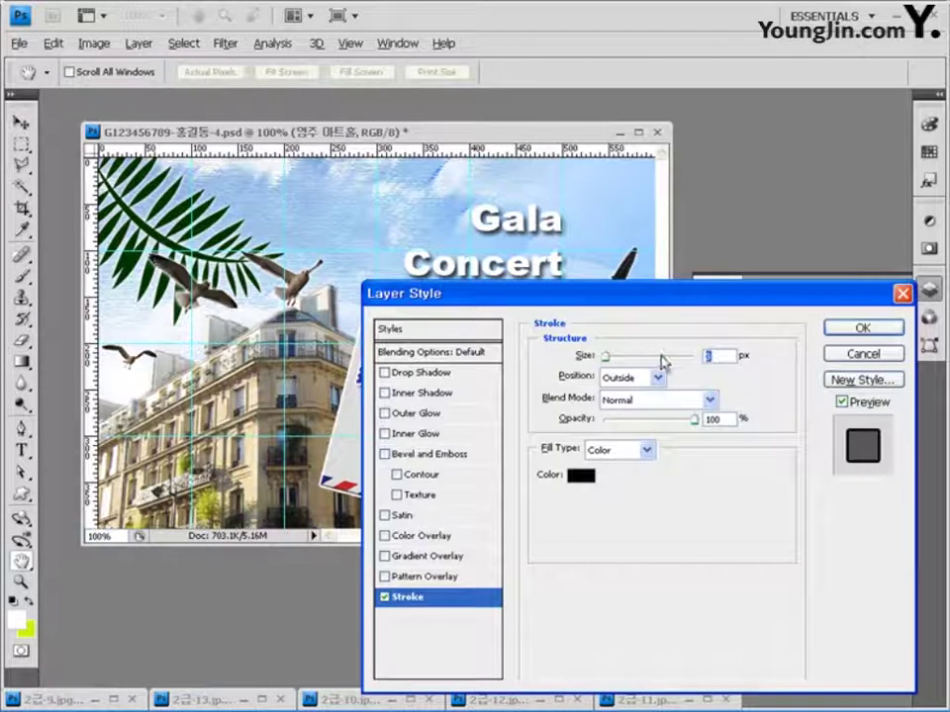
click(580, 476)
click(204, 312)
click(633, 308)
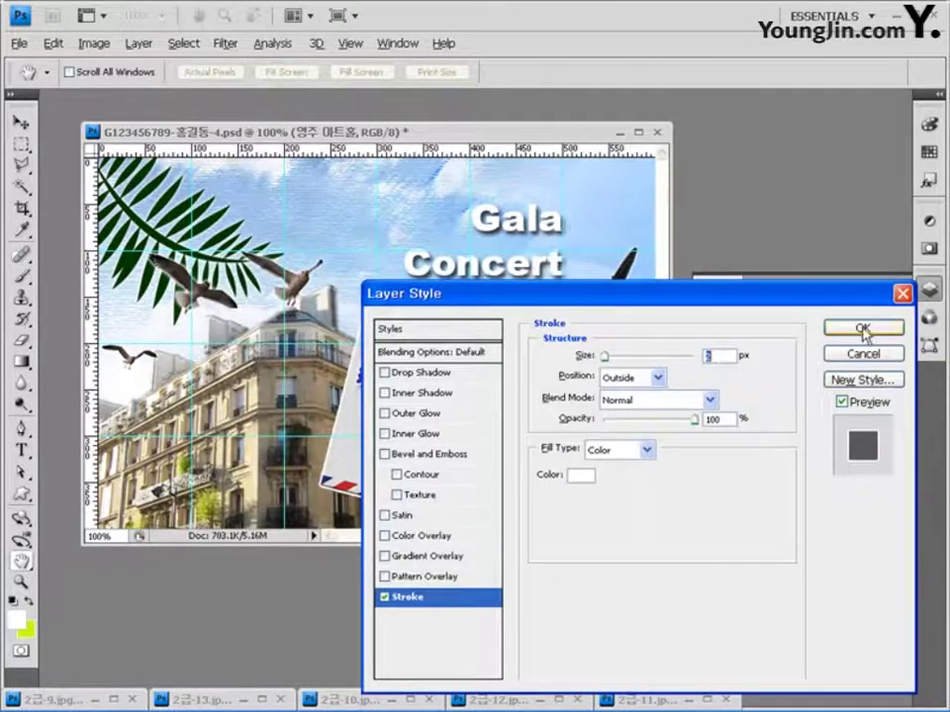
click(867, 329)
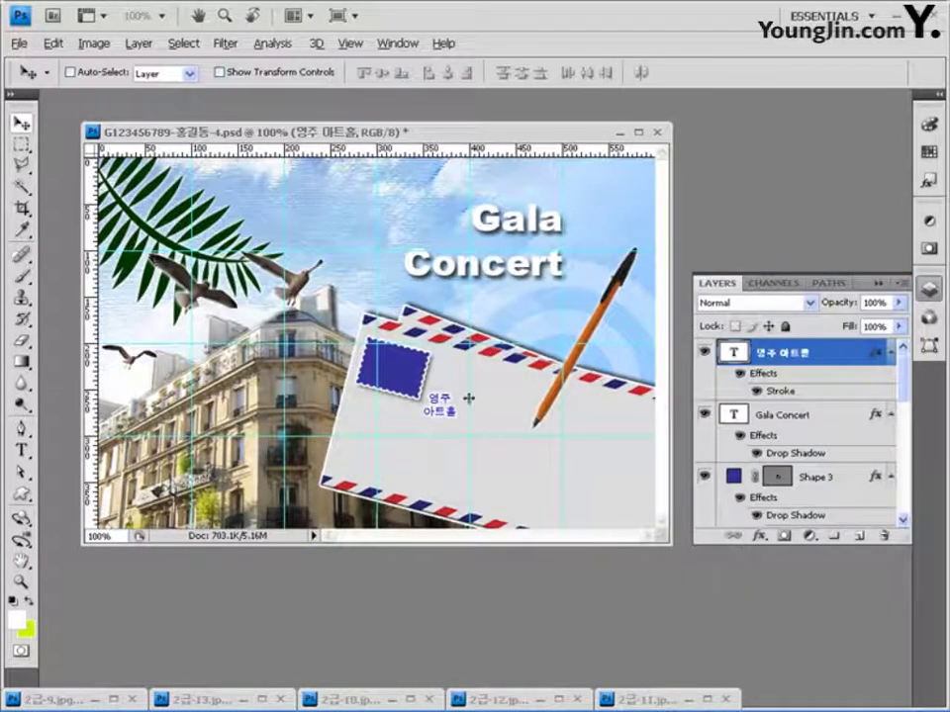
Step: Move the "영주 아트홀" text onto the centre of the stamp and rotate it about 14.5° to match the stamp's tilt
drag(448, 410, 415, 377)
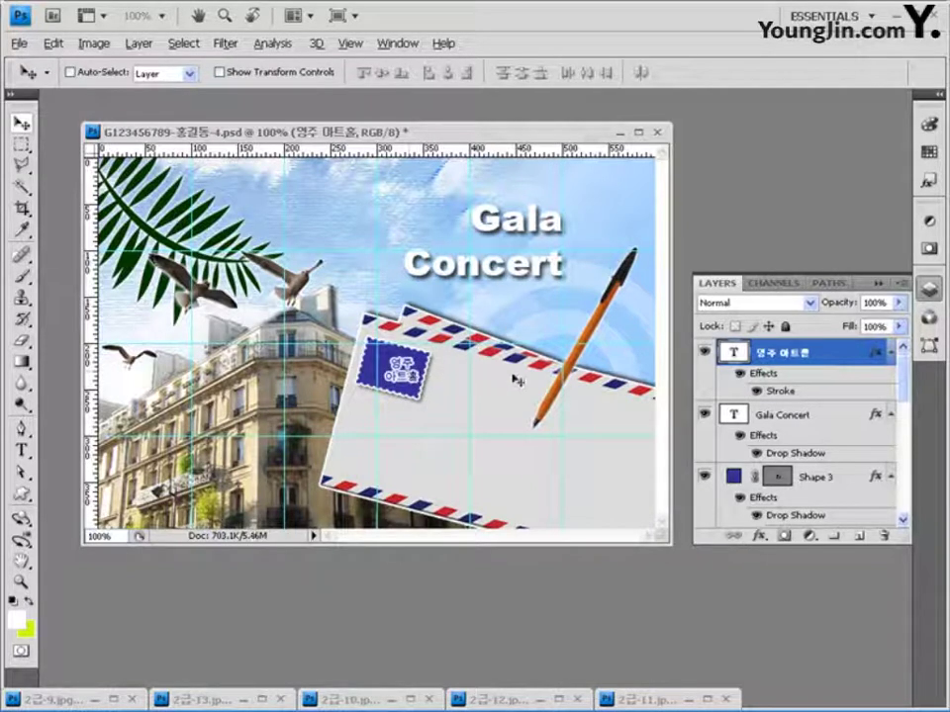
key(ctrl+t)
key(ctrl+plus)
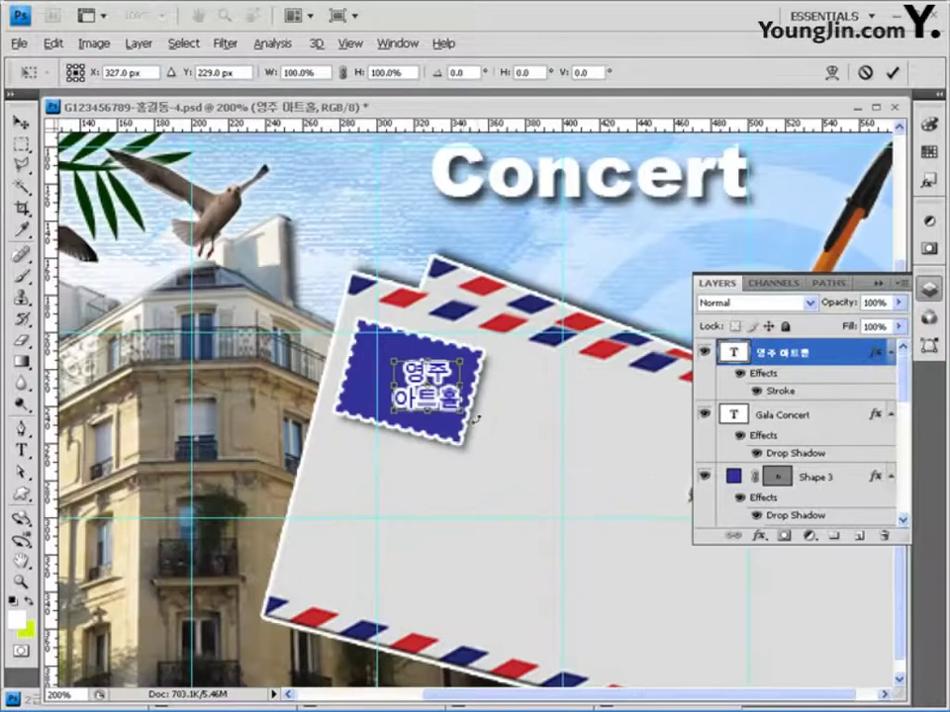
drag(475, 420, 421, 357)
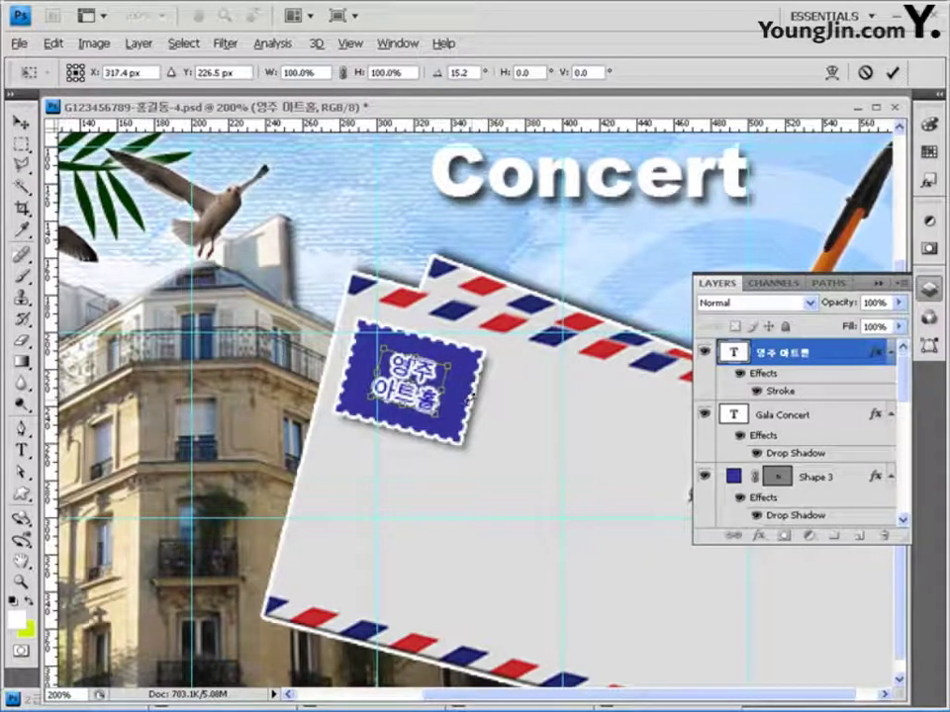
drag(471, 393, 474, 394)
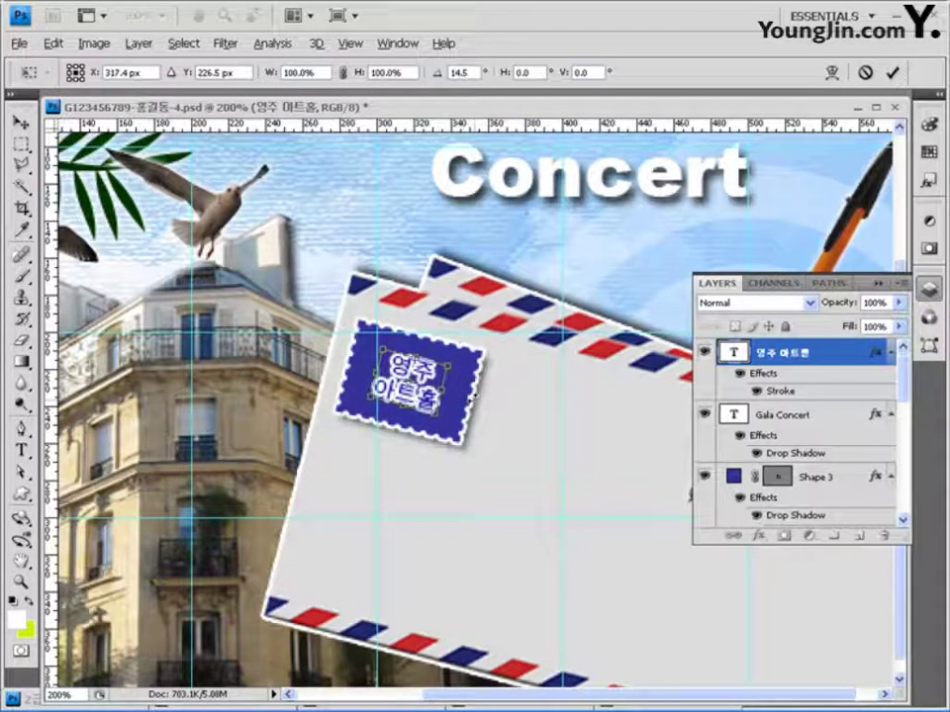
key(Return)
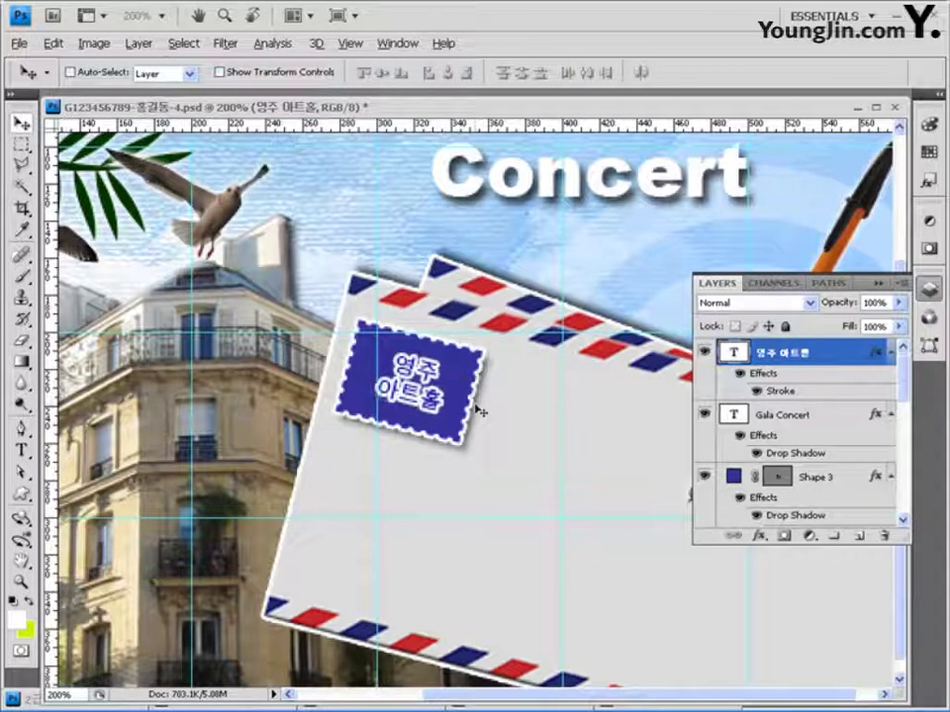
Step: Start a new left-aligned text on the blank area of the front envelope, with the font size at 14 pt
double_click(20, 583)
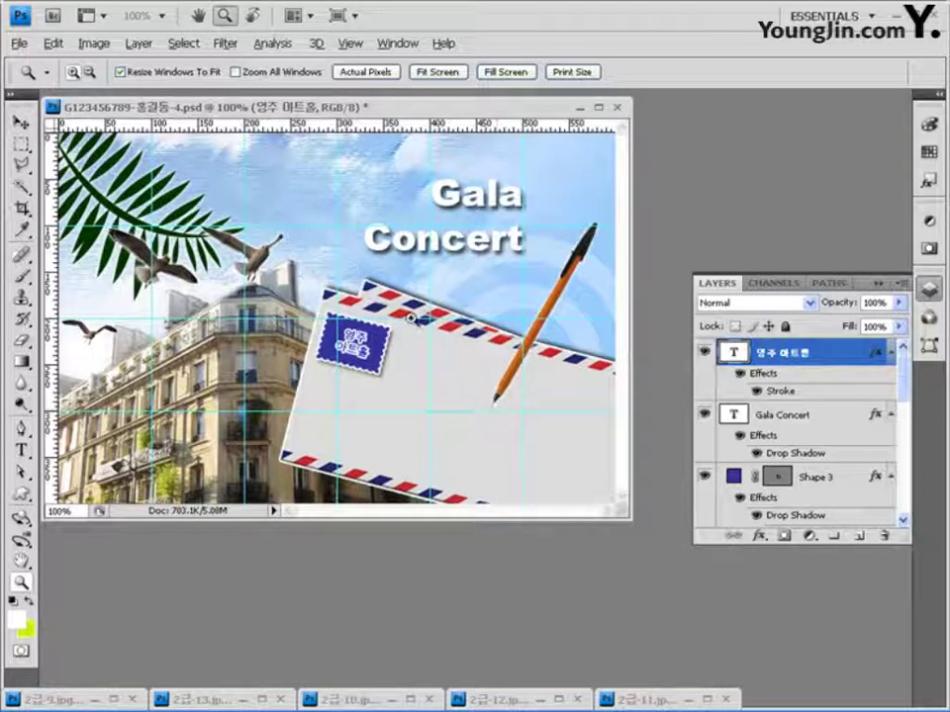
click(21, 449)
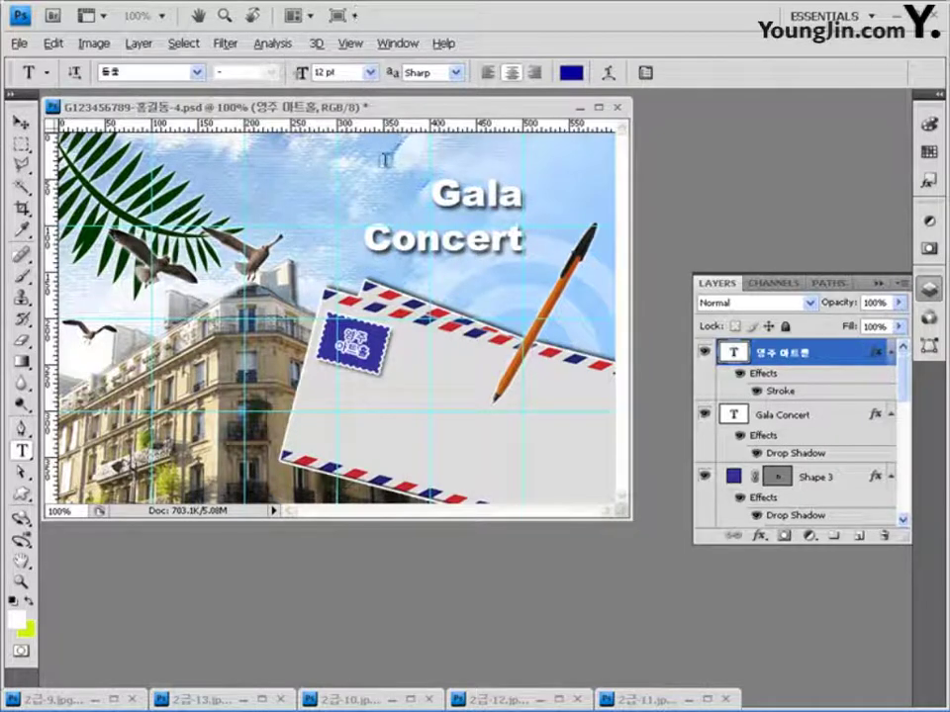
click(349, 403)
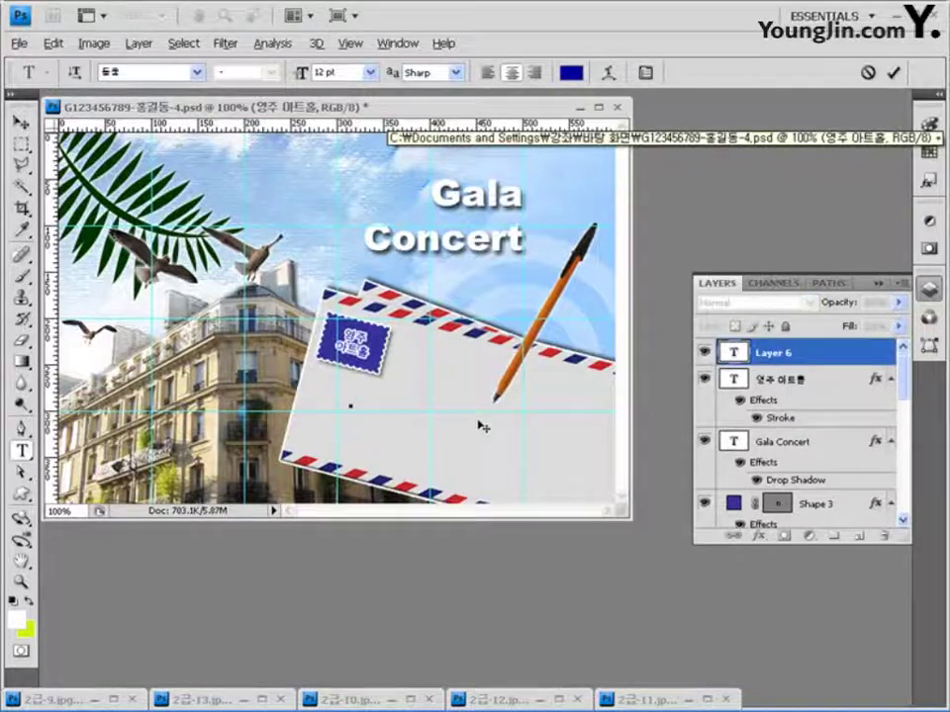
click(322, 72)
text(14)
key(Return)
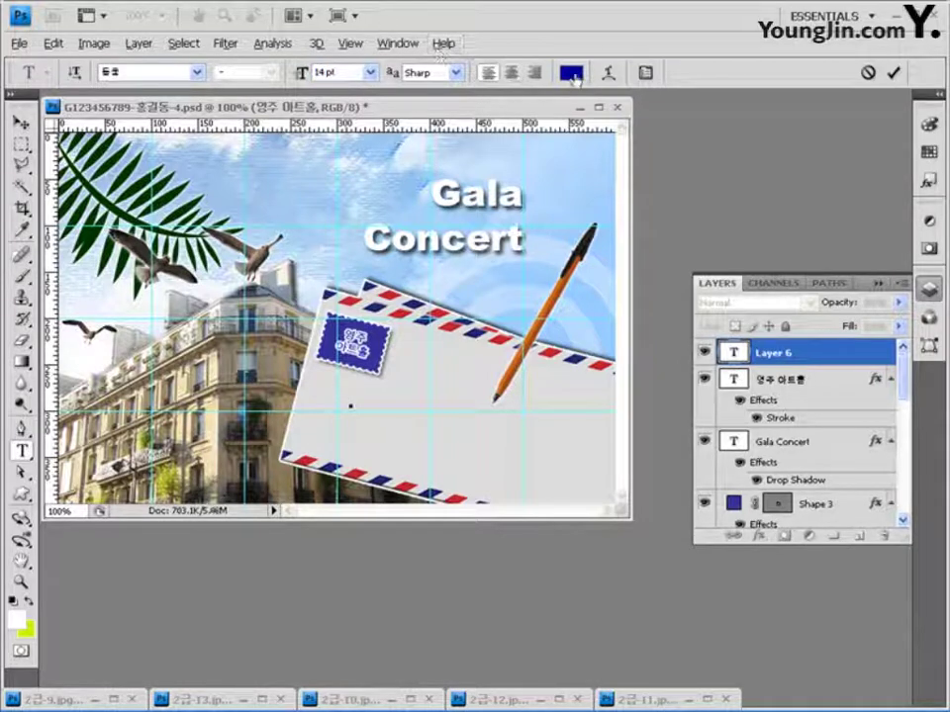
Step: Set the text colour to black and enter "당신을" and "오페라 연주회에 초대합니다." on two lines, finishing the edit
click(572, 73)
drag(273, 471, 145, 562)
click(629, 299)
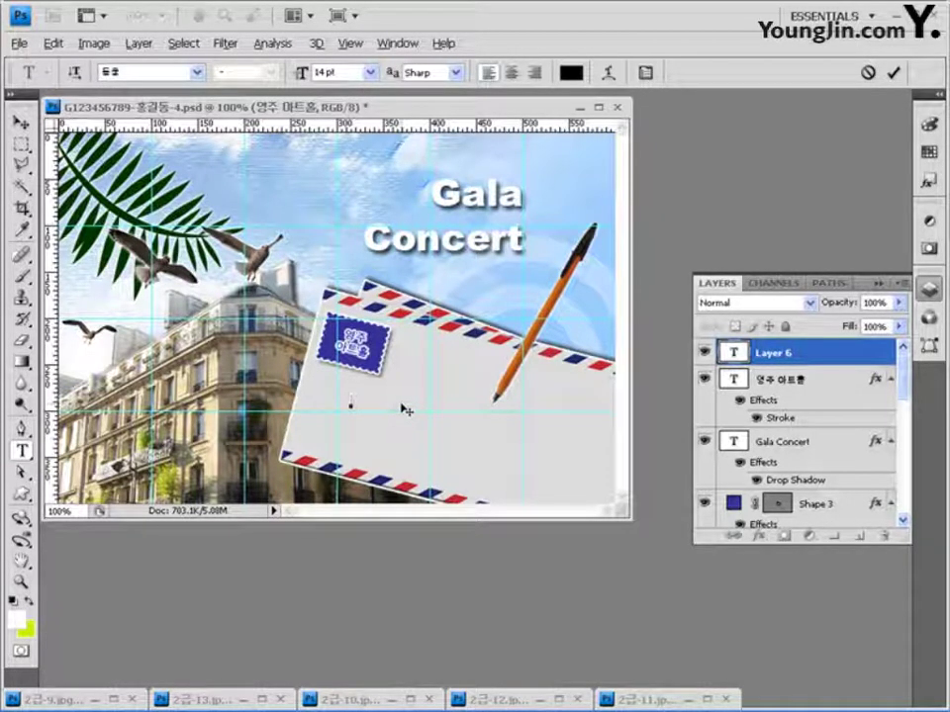
text(당신을 오페라 영주홀에 초대합니다.)
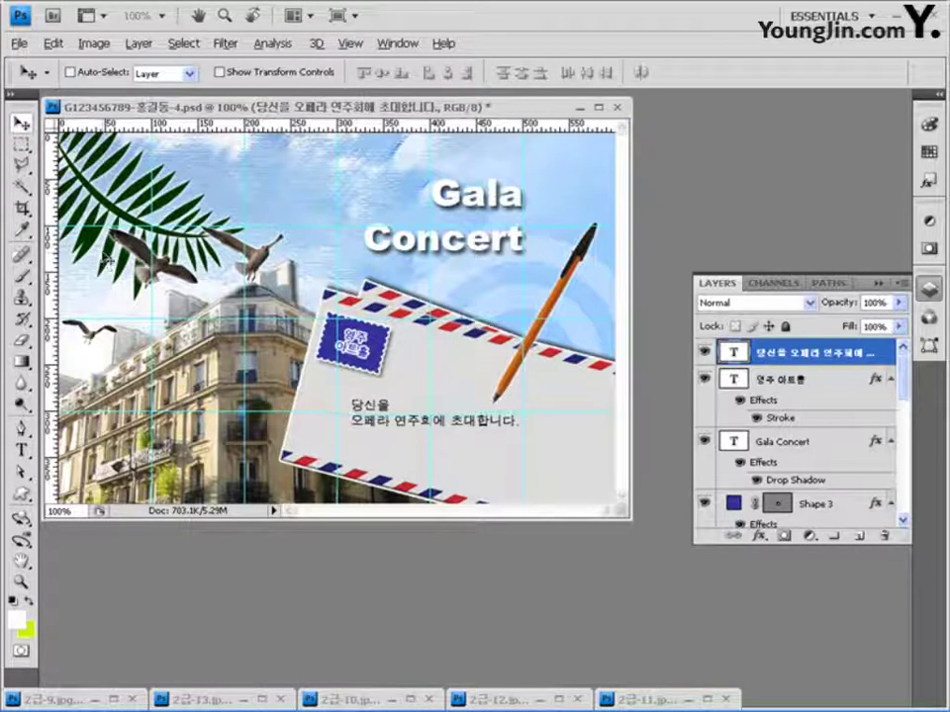
Step: Nudge the two-line invitation text slightly to the right on the envelope
key(Right)
key(Right)
key(Right)
key(Down)
key(Down)
key(Down)
key(Down)
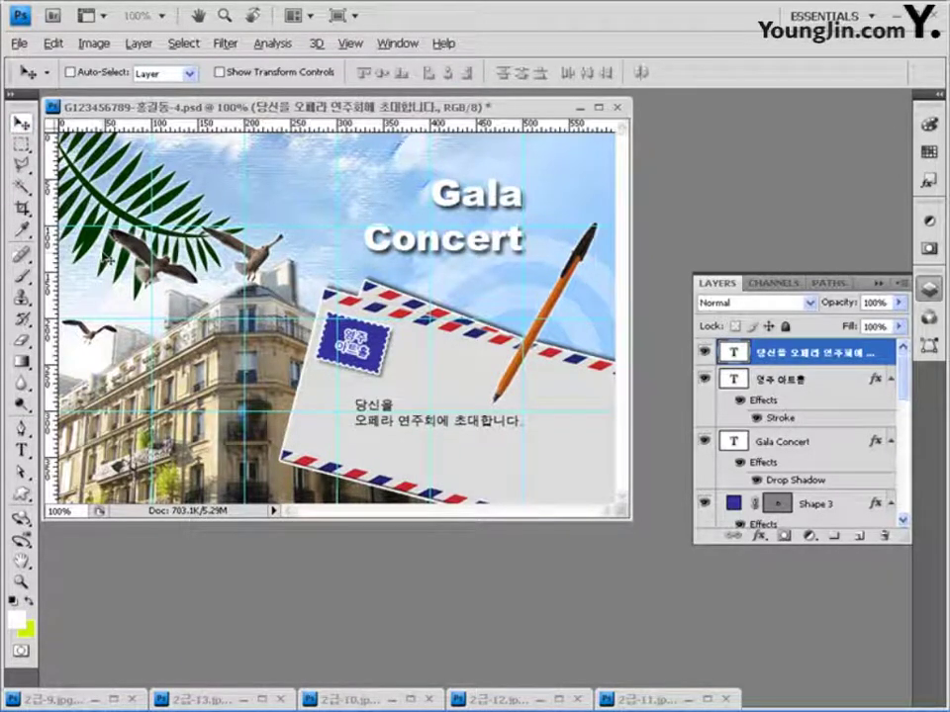
key(Right)
key(Right)
key(Right)
key(Right)
key(Right)
key(Right)
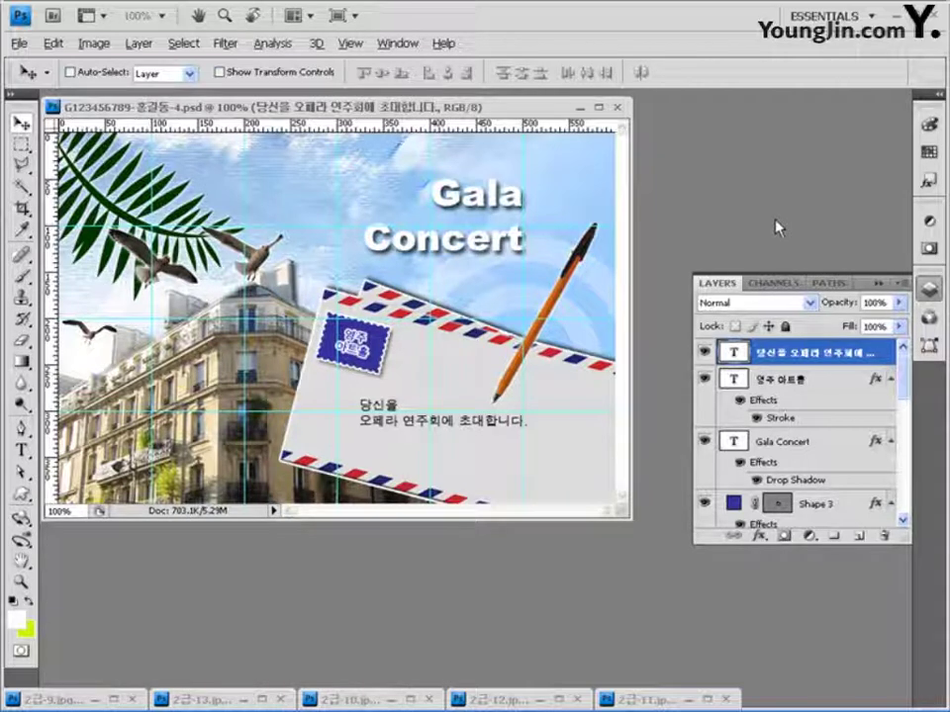
Step: Clear all guides and save a JPEG copy under the same file name in the GTQ folder, with quality 8 and Baseline ("Standard") format
click(349, 45)
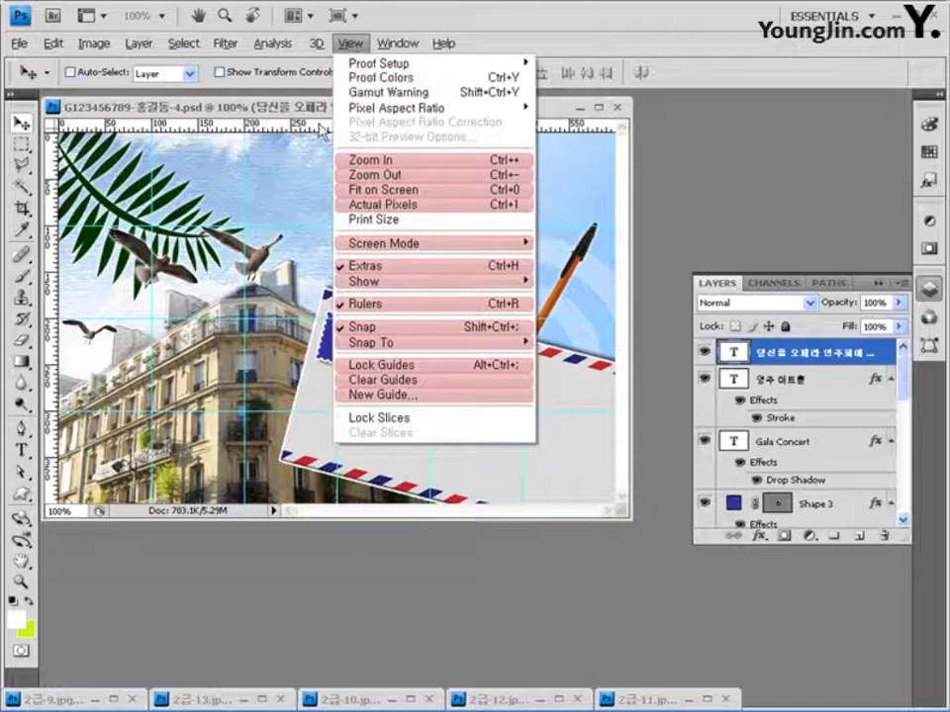
click(379, 384)
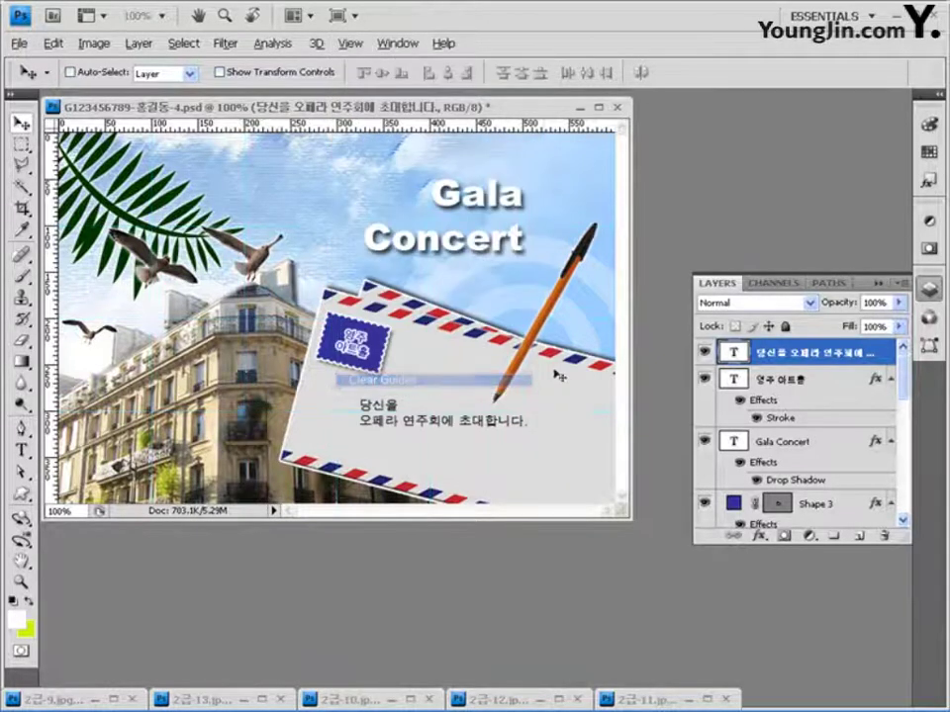
click(17, 43)
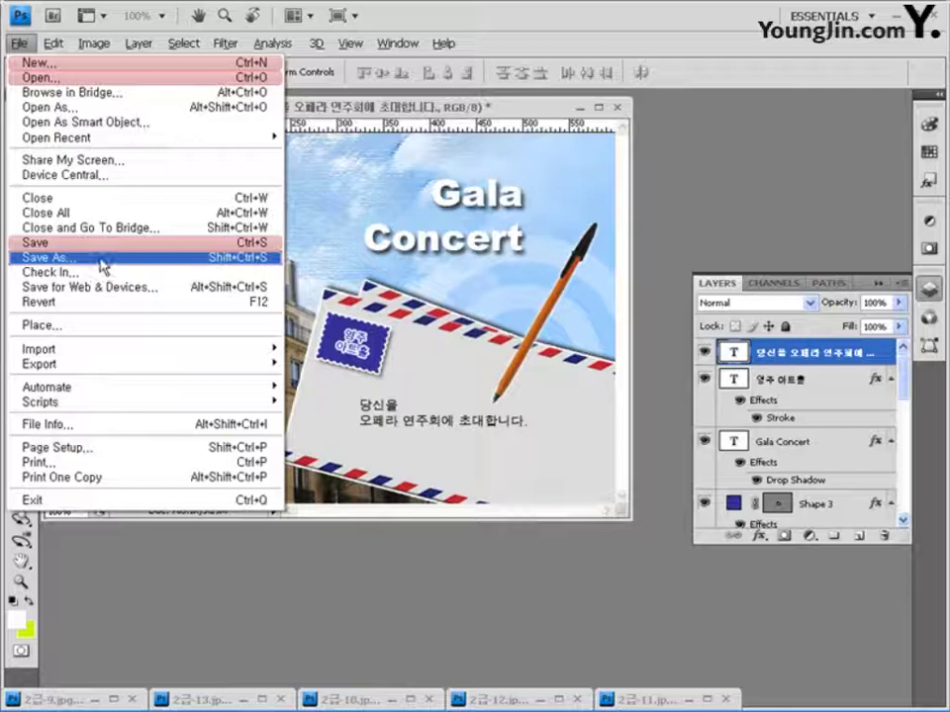
click(100, 258)
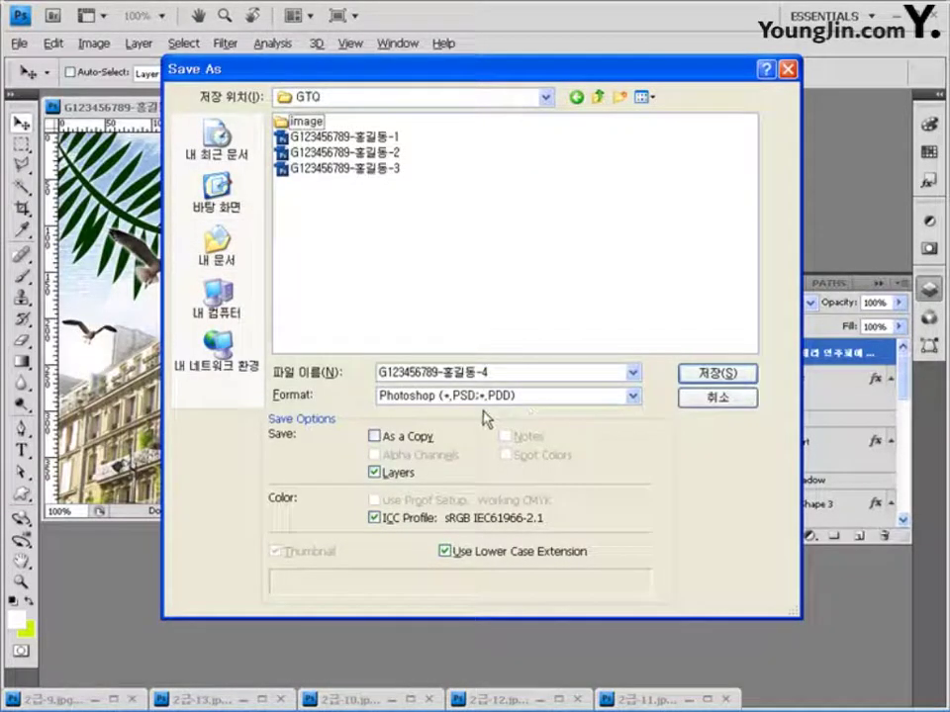
click(396, 396)
click(504, 510)
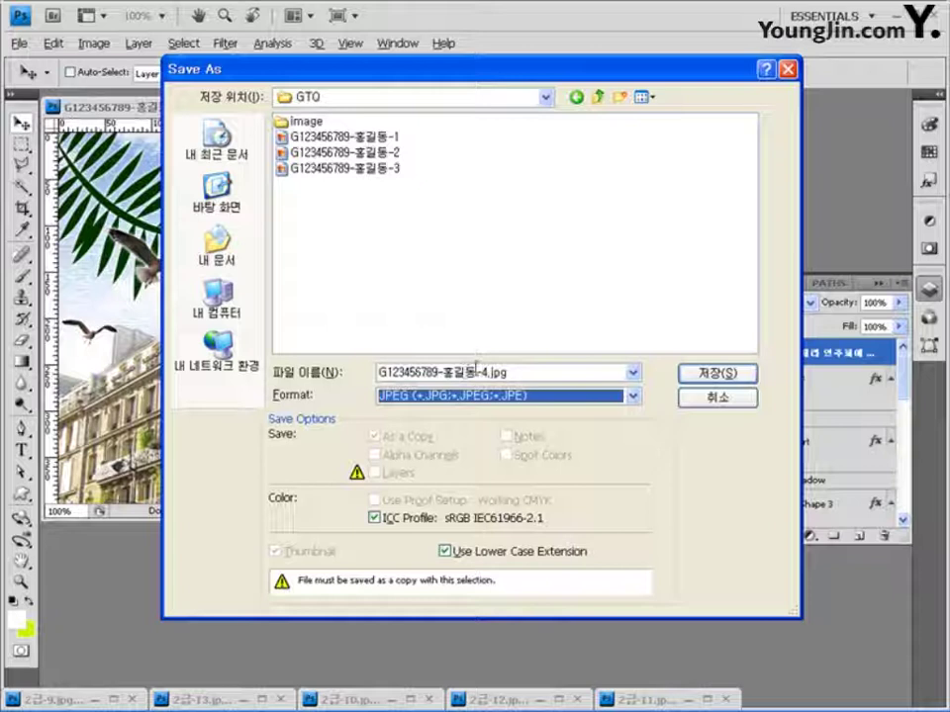
click(716, 376)
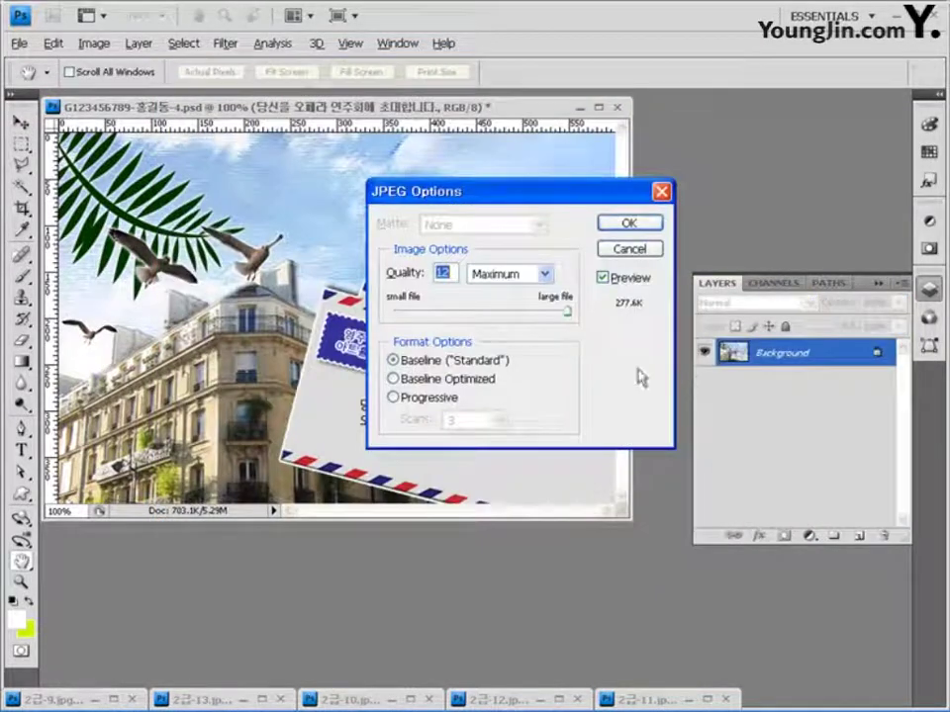
click(502, 315)
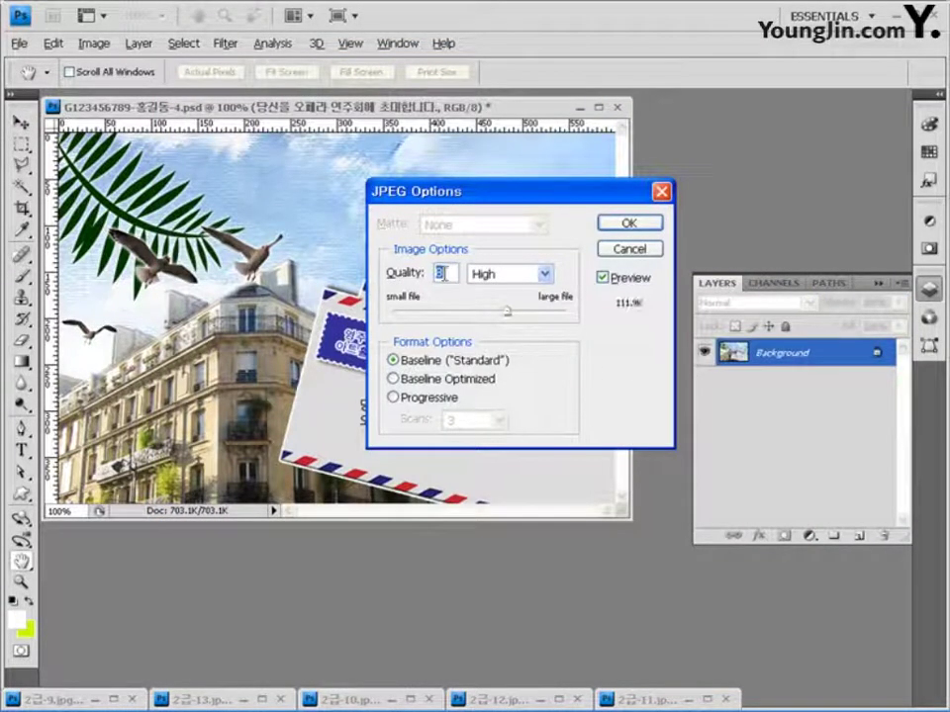
click(631, 224)
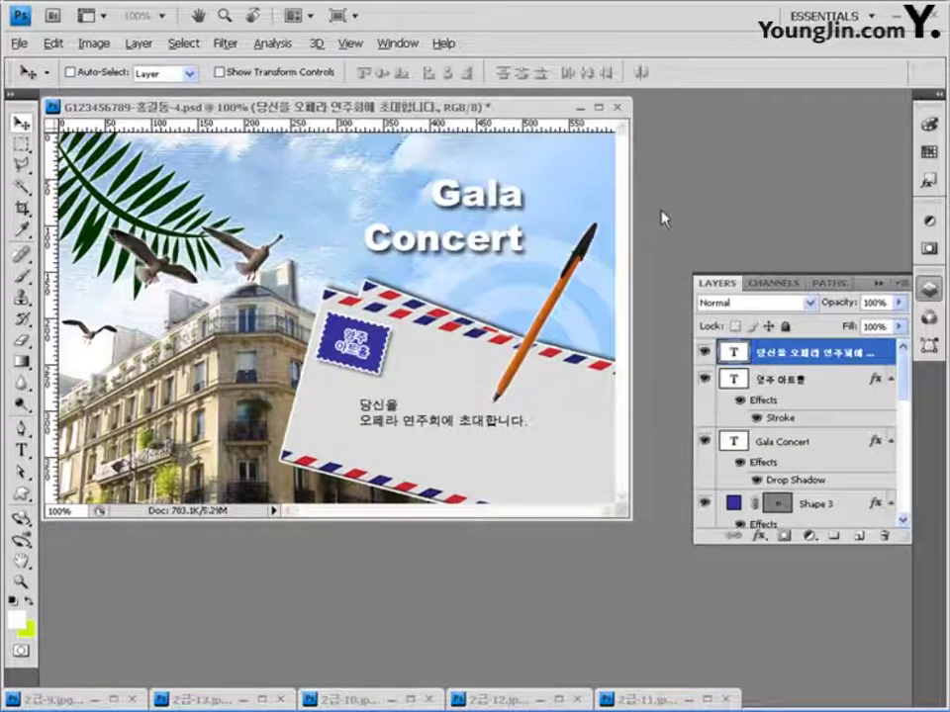
Step: Resize the image to a width of 60 pixels with constrained proportions and scaled styles
key(z)
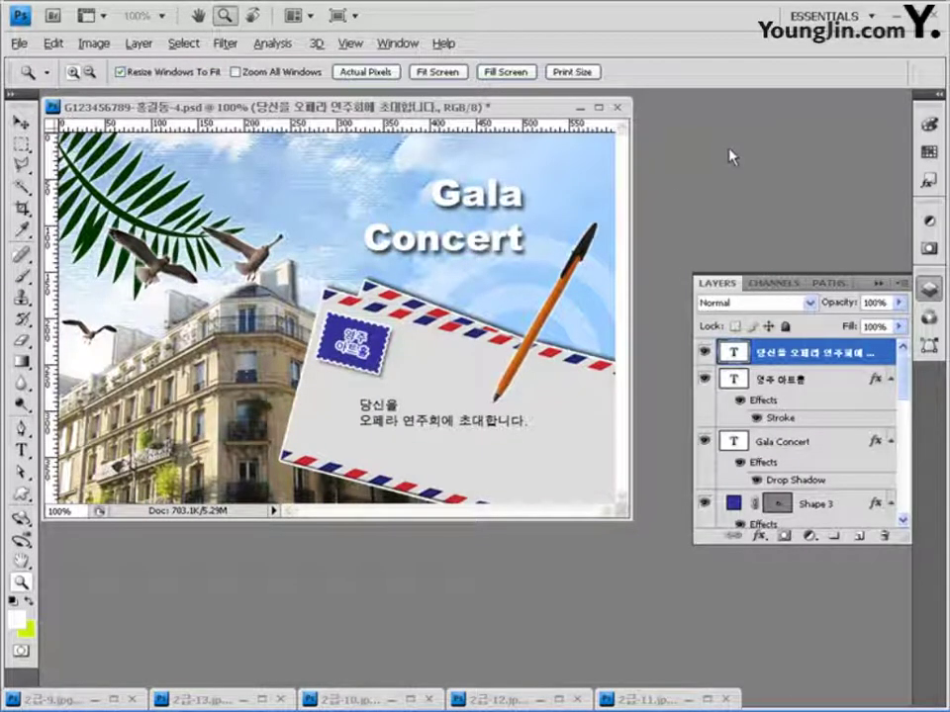
click(95, 44)
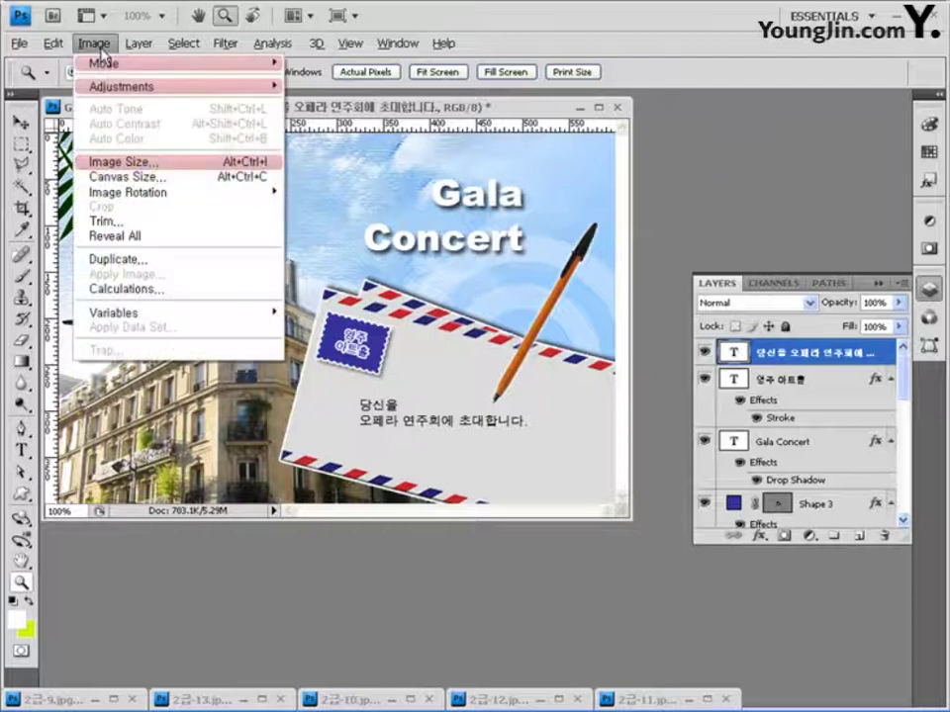
click(124, 162)
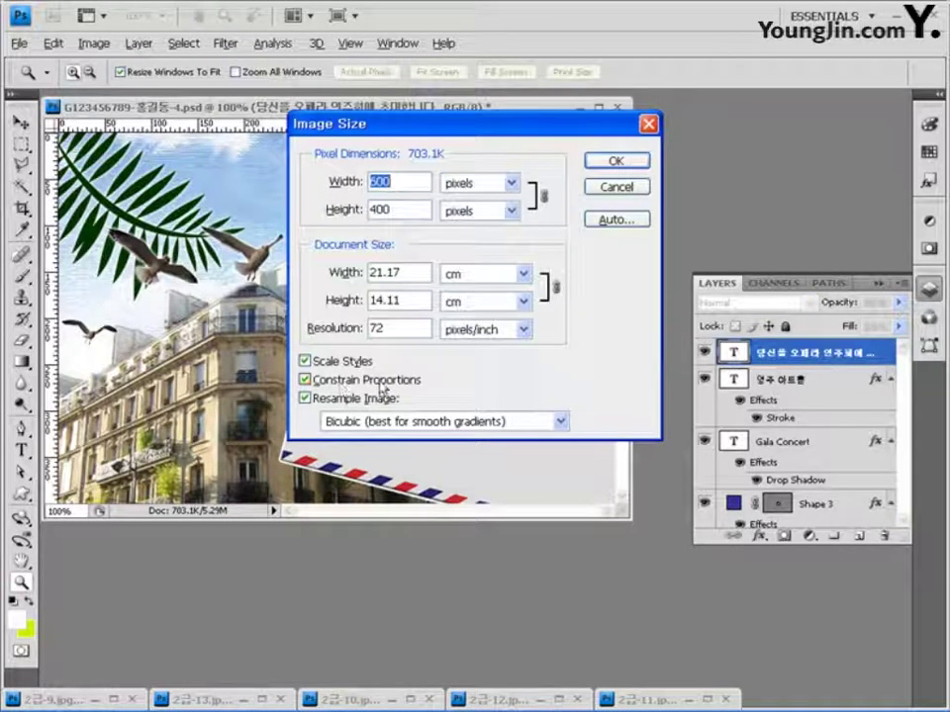
text(60)
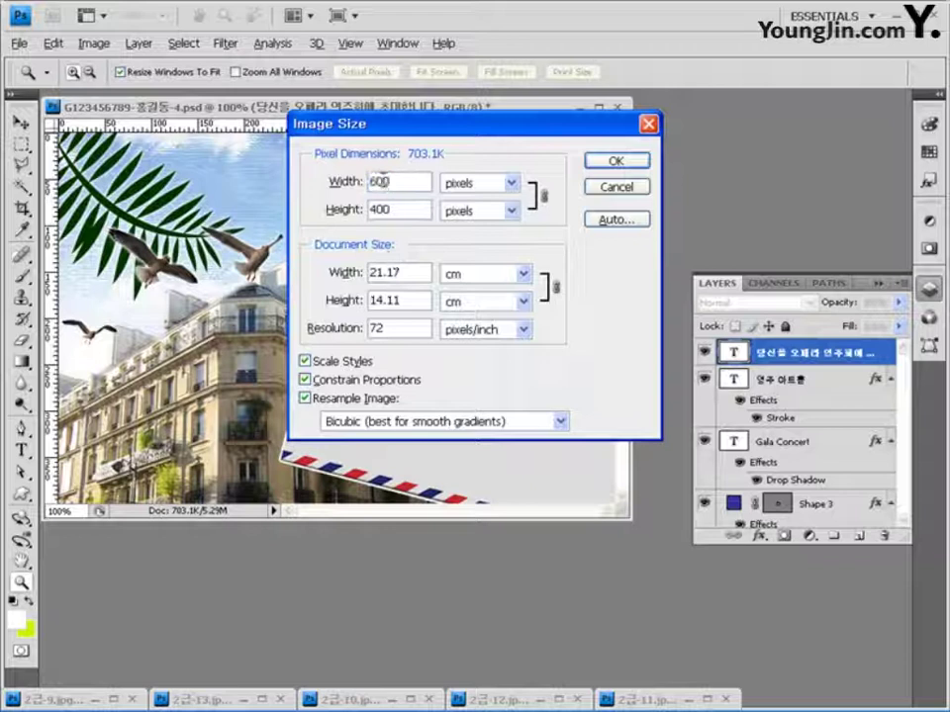
click(633, 159)
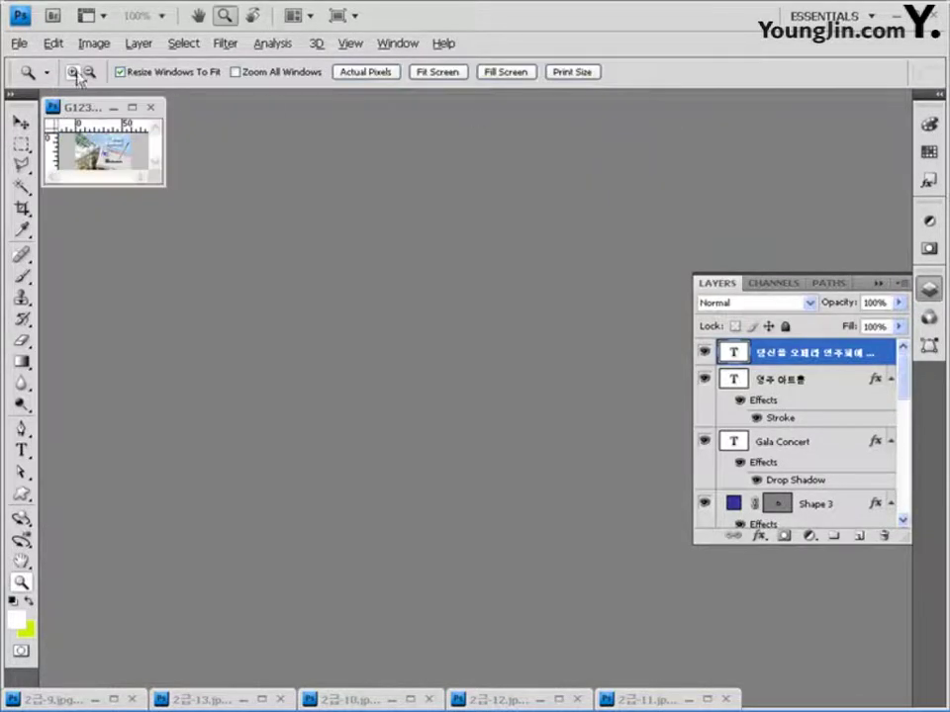
Step: Save the reduced image as a layered Photoshop PSD in the GTQ folder under the same name, with Maximize compatibility on
click(19, 42)
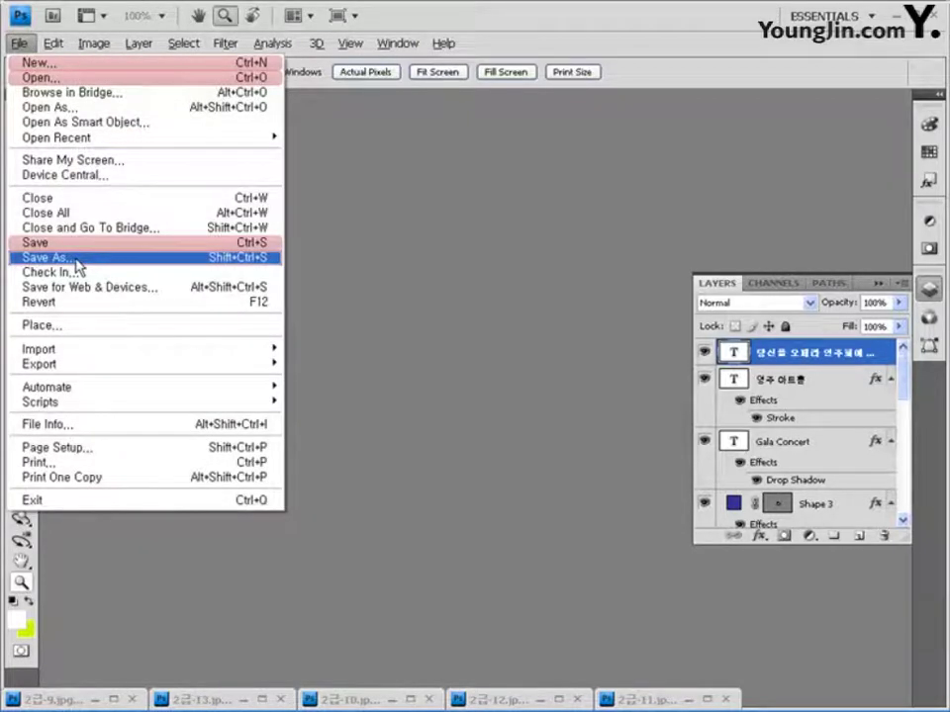
click(79, 259)
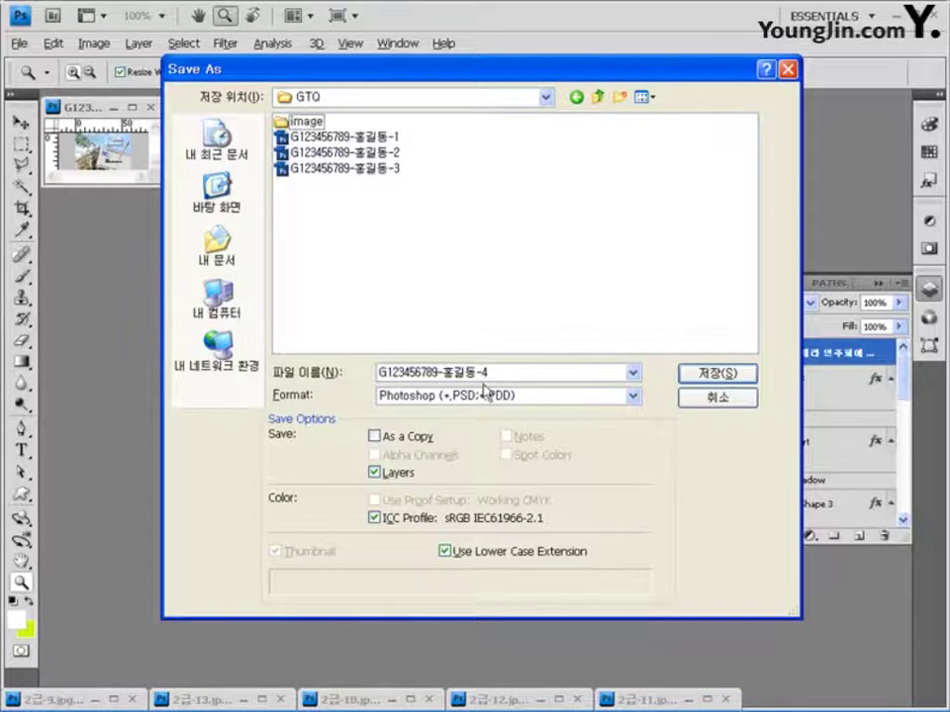
click(719, 375)
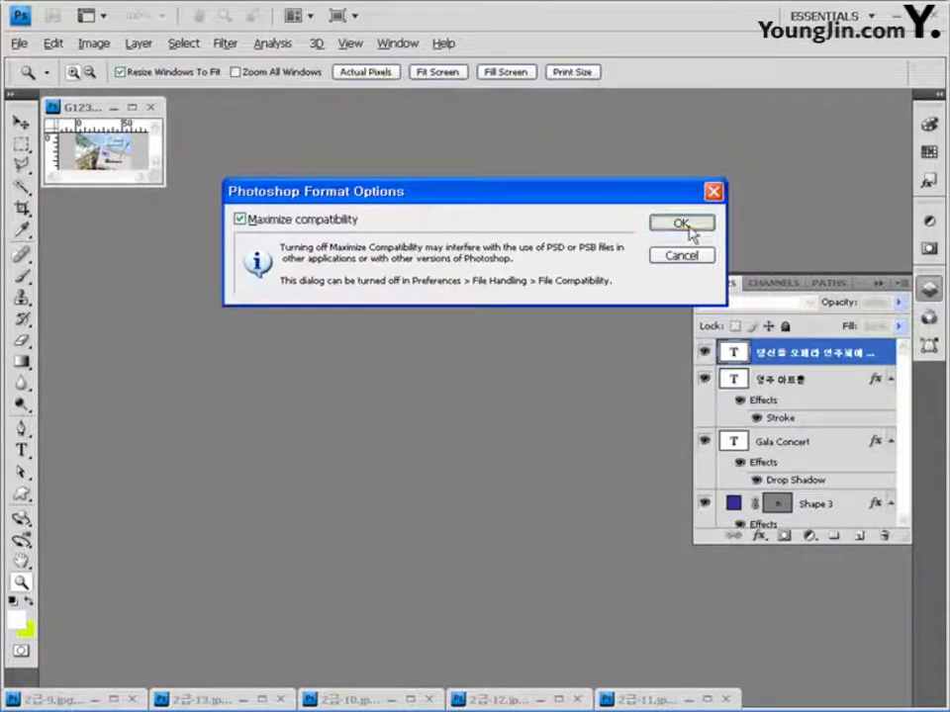
click(685, 225)
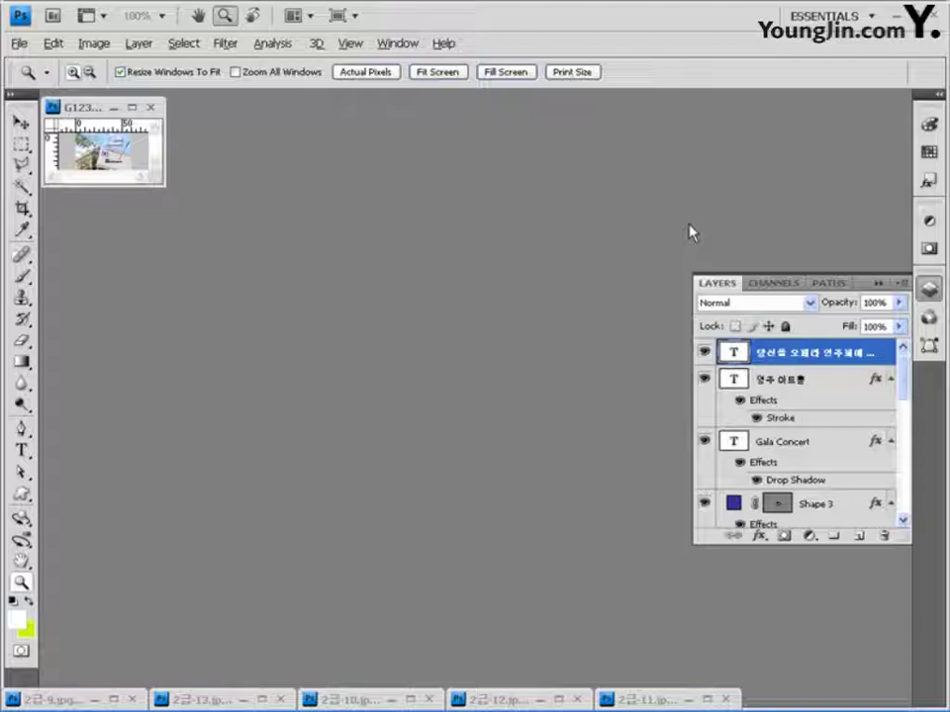